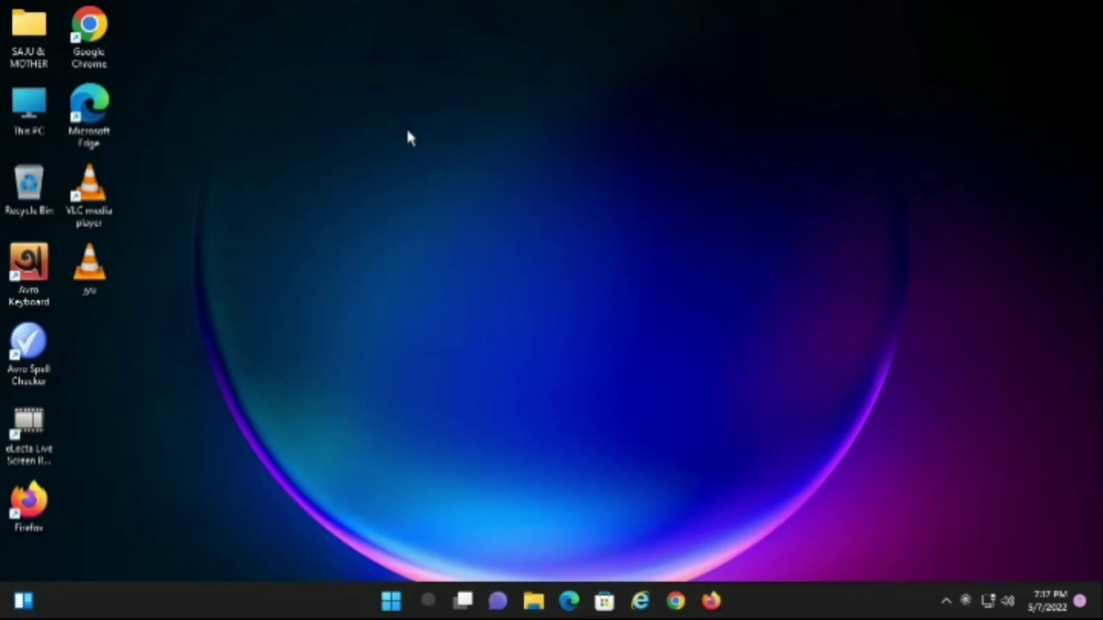
# Refresh the desktop several times from its right-click menu.
pyautogui.rightClick(420, 54)
pyautogui.click(459, 126)
pyautogui.rightClick(432, 110)
pyautogui.click(459, 180)
pyautogui.rightClick(373, 78)
pyautogui.click(408, 140)
pyautogui.rightClick(293, 57)
pyautogui.click(313, 125)
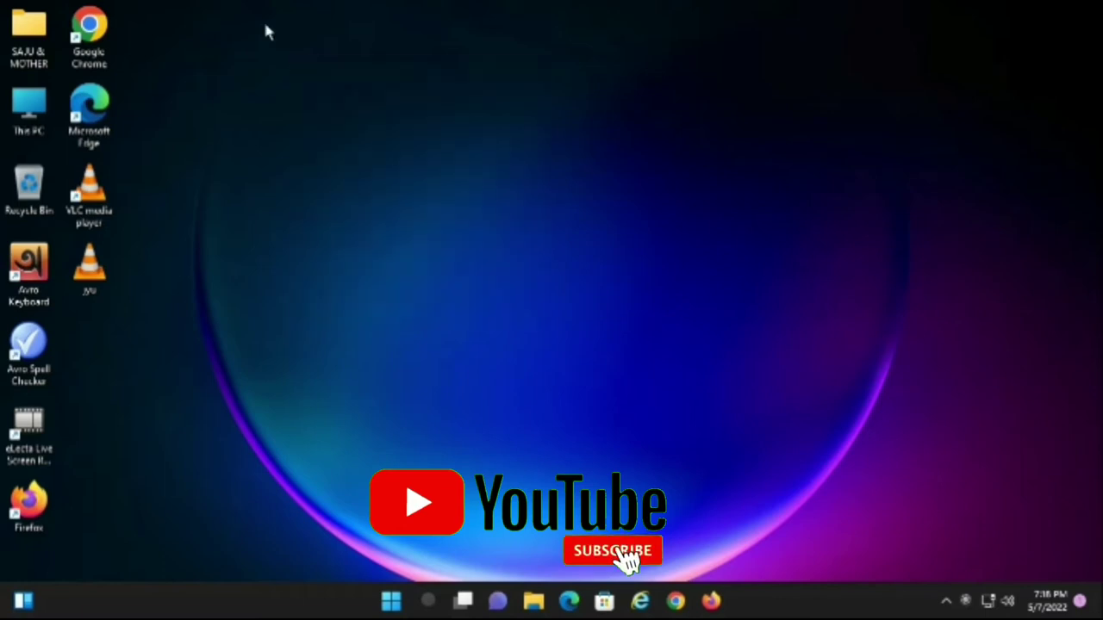
pyautogui.click(304, 97)
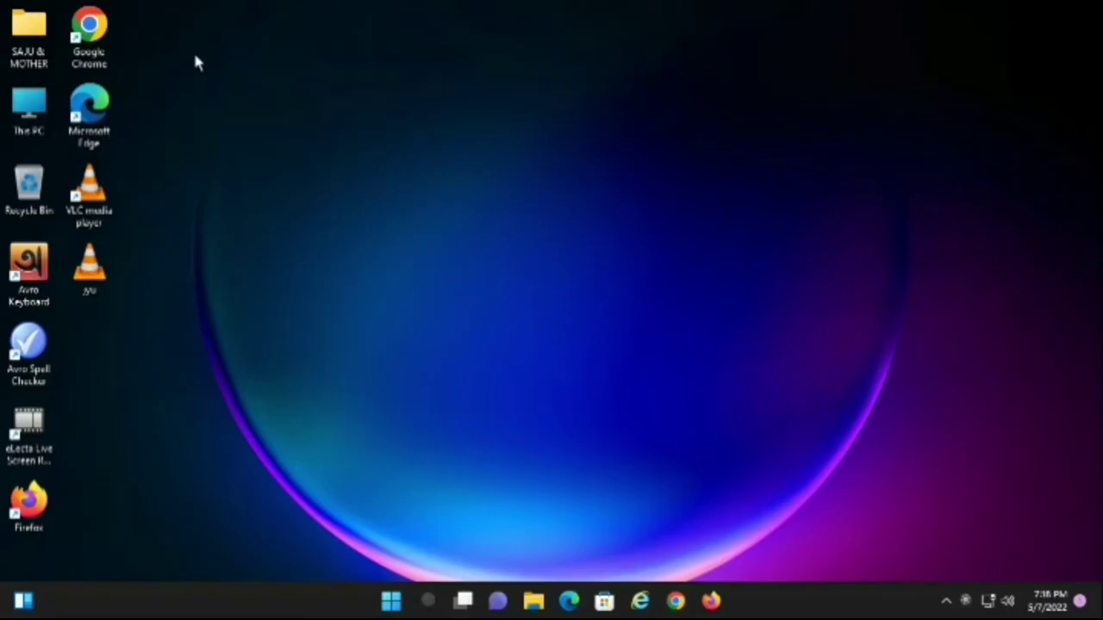
# Launch Google Chrome and open its three-dot menu, then dismiss it.
pyautogui.click(678, 602)
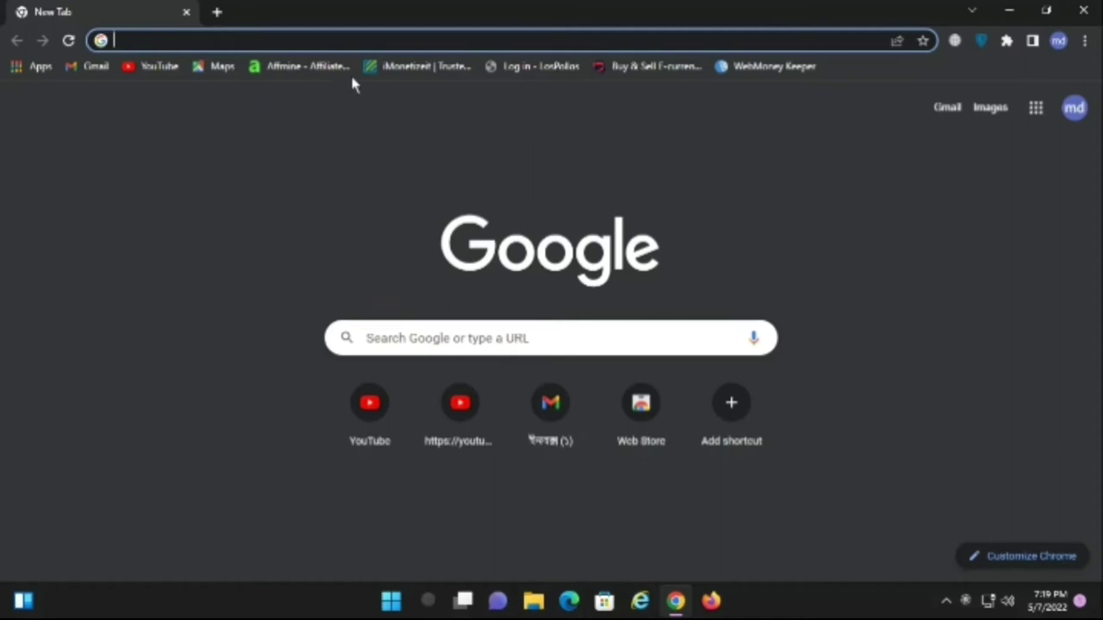
pyautogui.click(1084, 43)
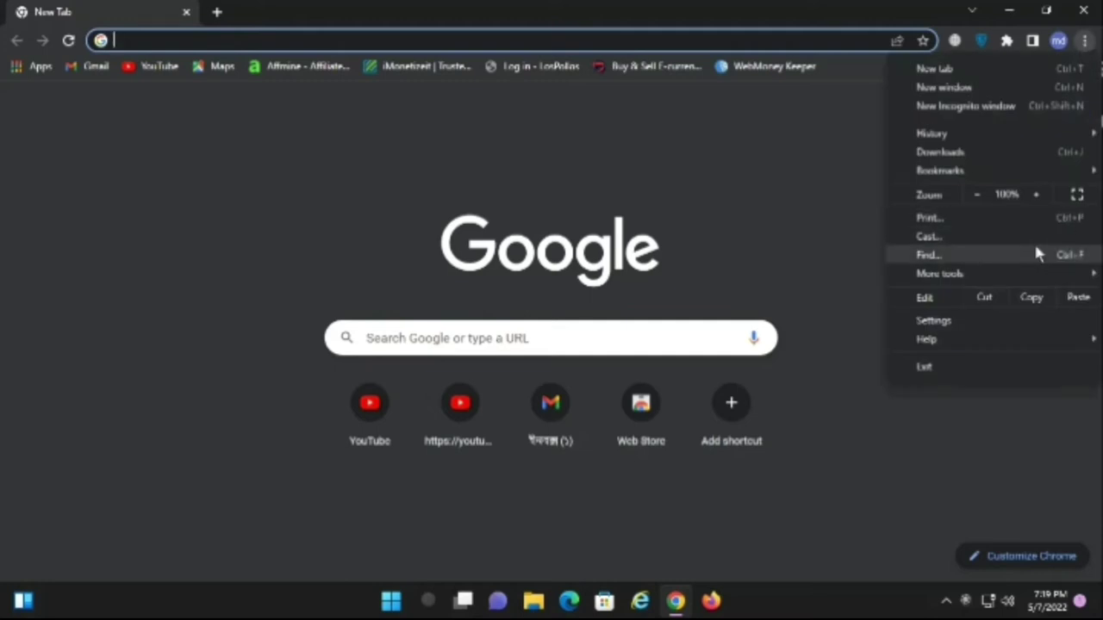
pyautogui.click(792, 194)
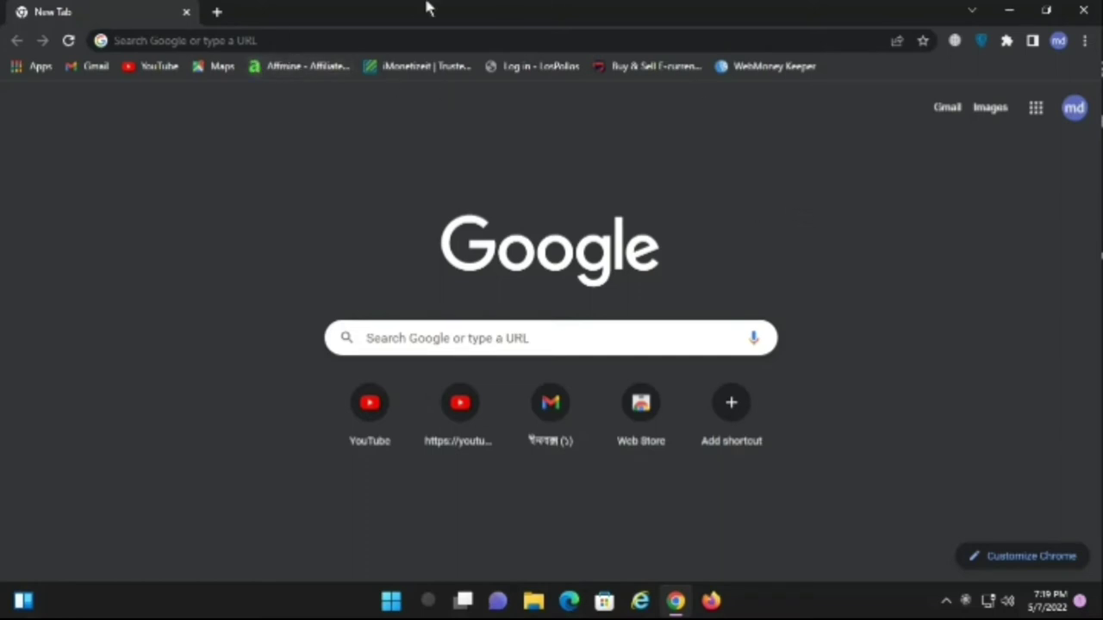
pyautogui.click(1074, 108)
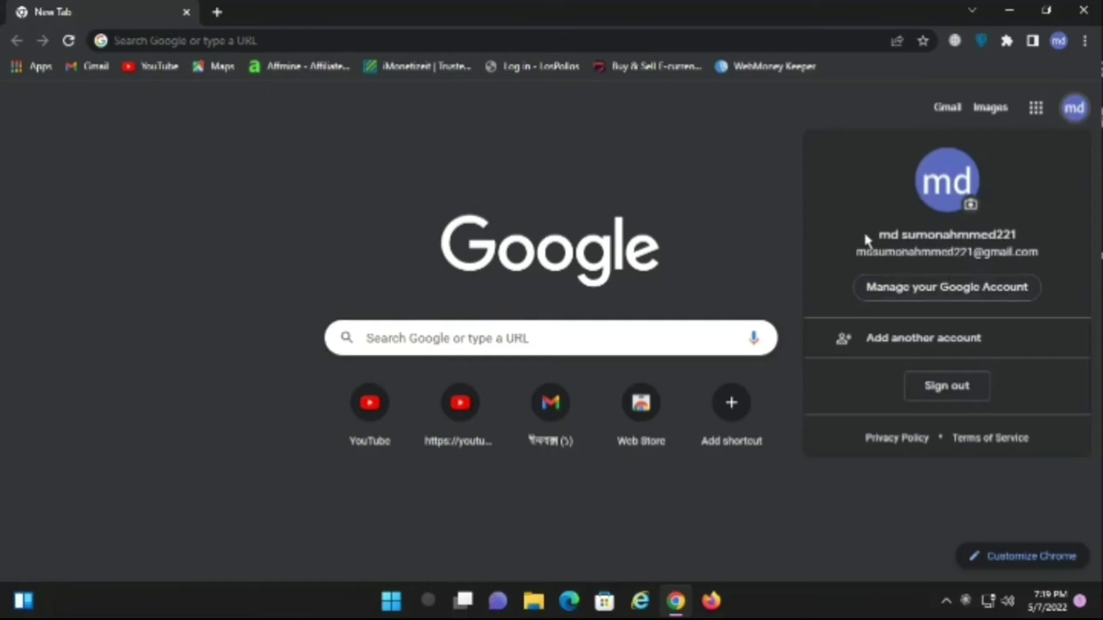
pyautogui.moveTo(853, 251); pyautogui.dragTo(1037, 255)
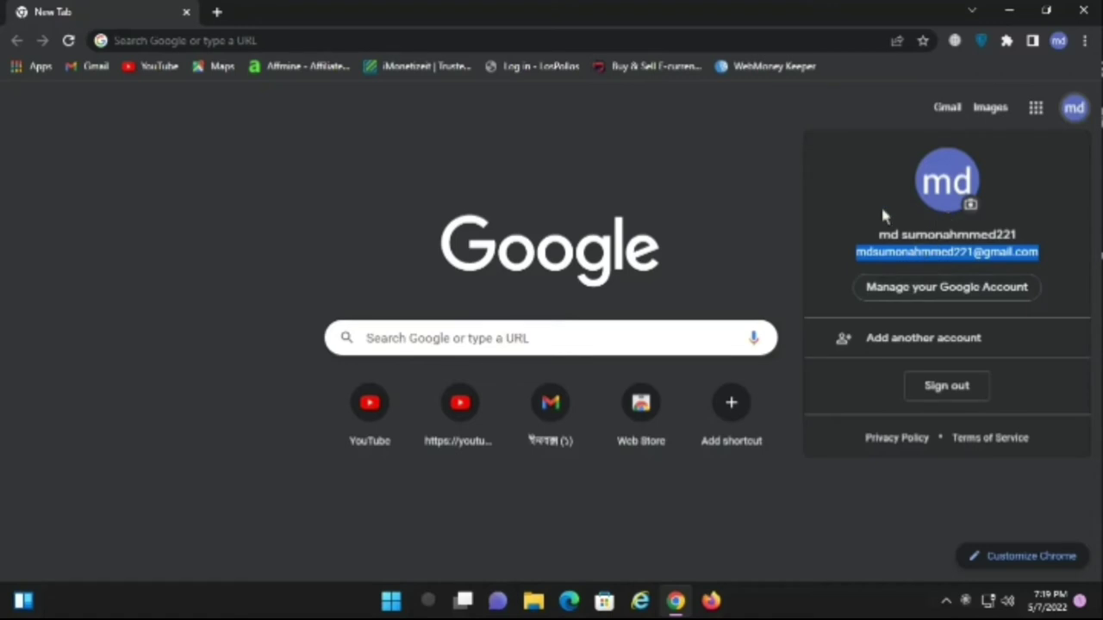
pyautogui.click(769, 201)
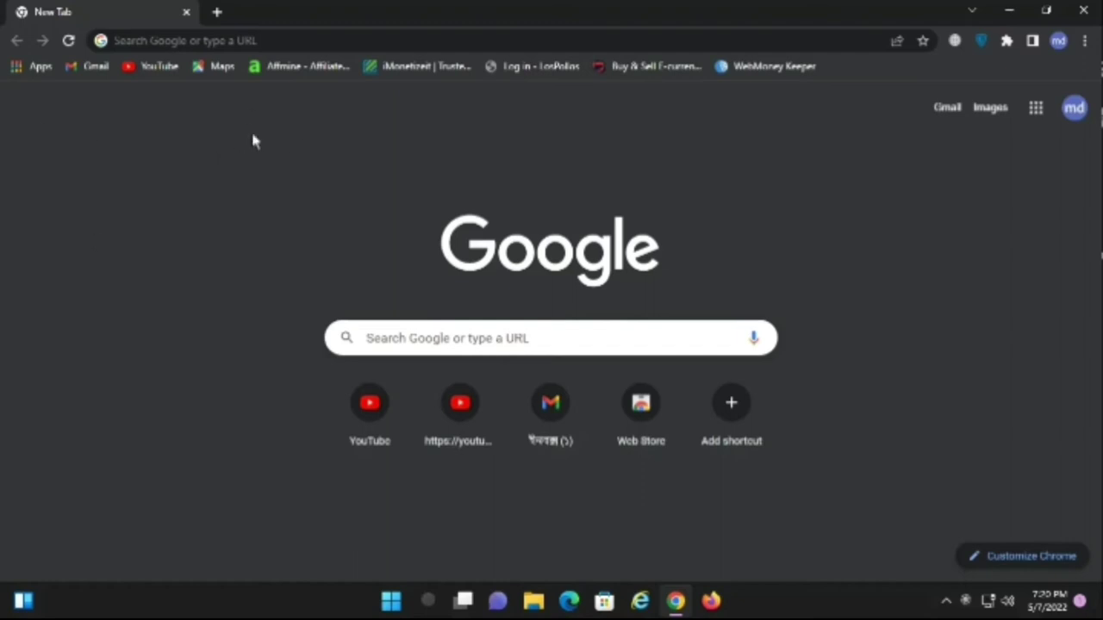
# Go to YouTube home, start Create a channel from the avatar menu, then cancel it.
pyautogui.click(158, 66)
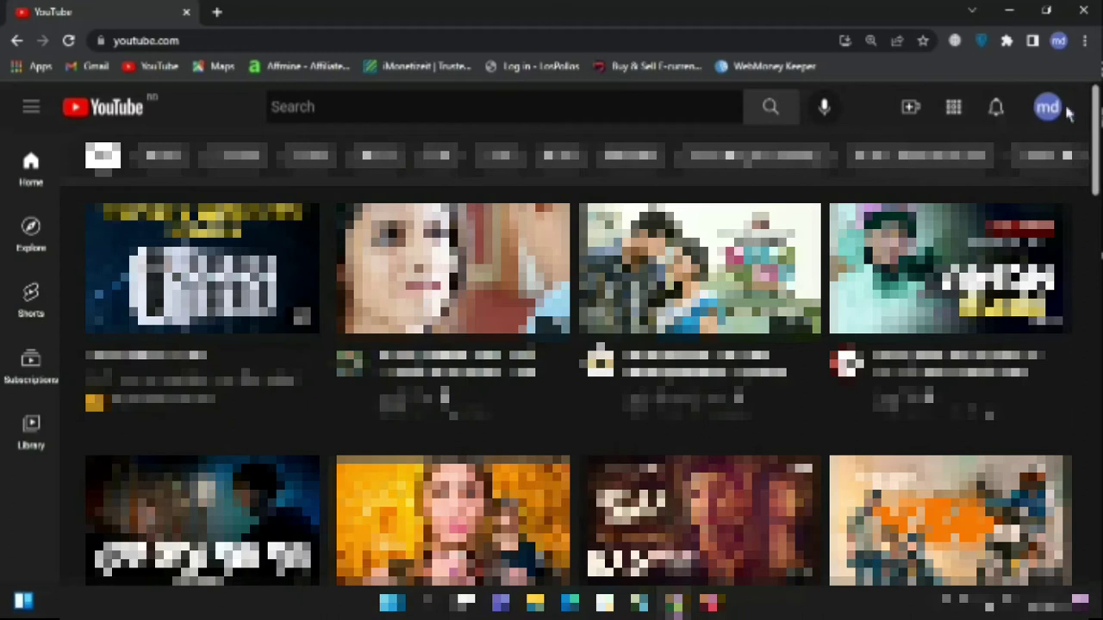
pyautogui.click(1047, 108)
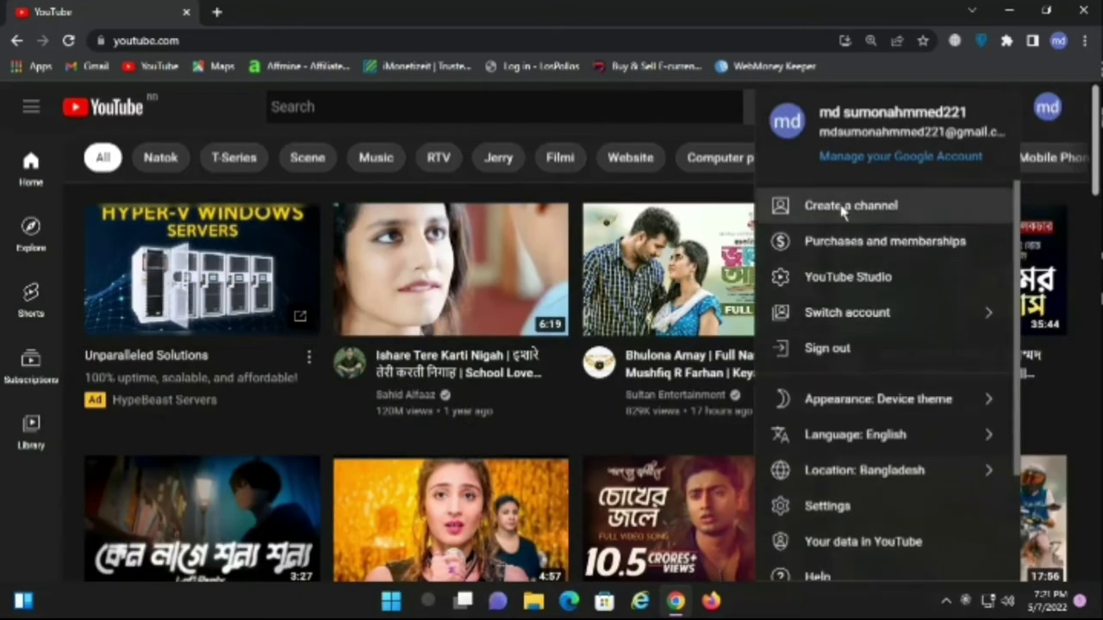
pyautogui.click(879, 211)
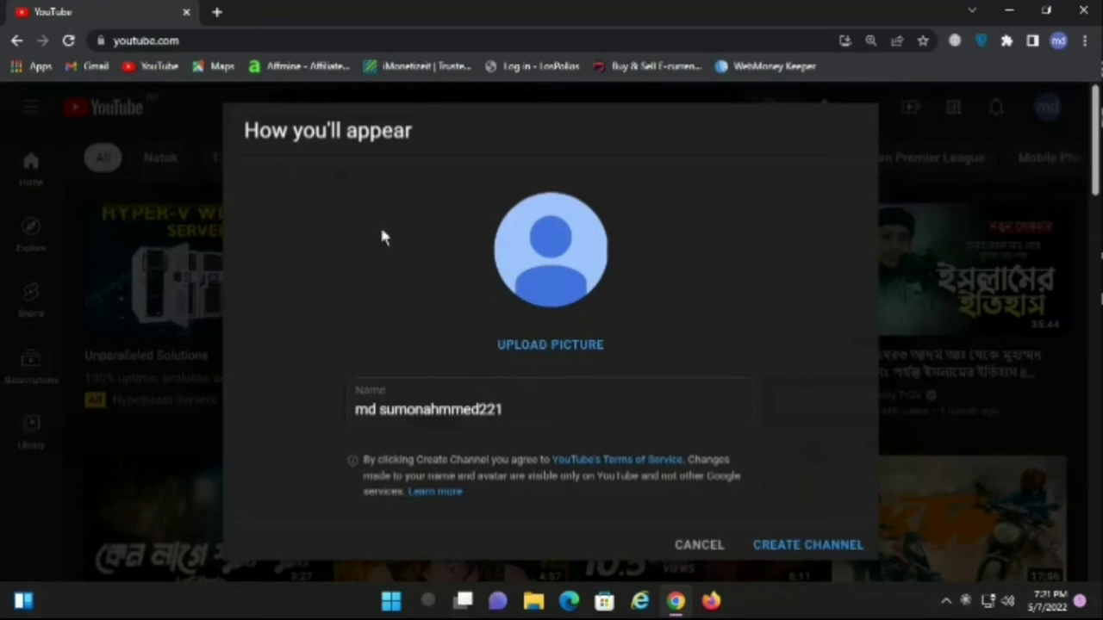
pyautogui.click(711, 548)
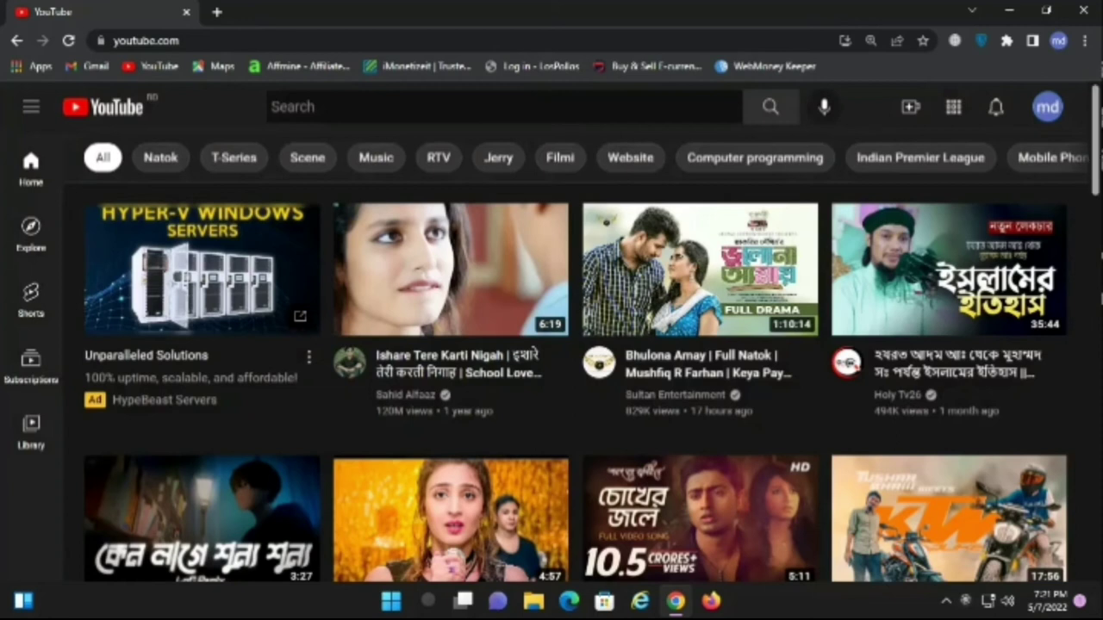
# In a new tab, load youtube.com/channel_switcher to see the account's channels list.
pyautogui.click(217, 13)
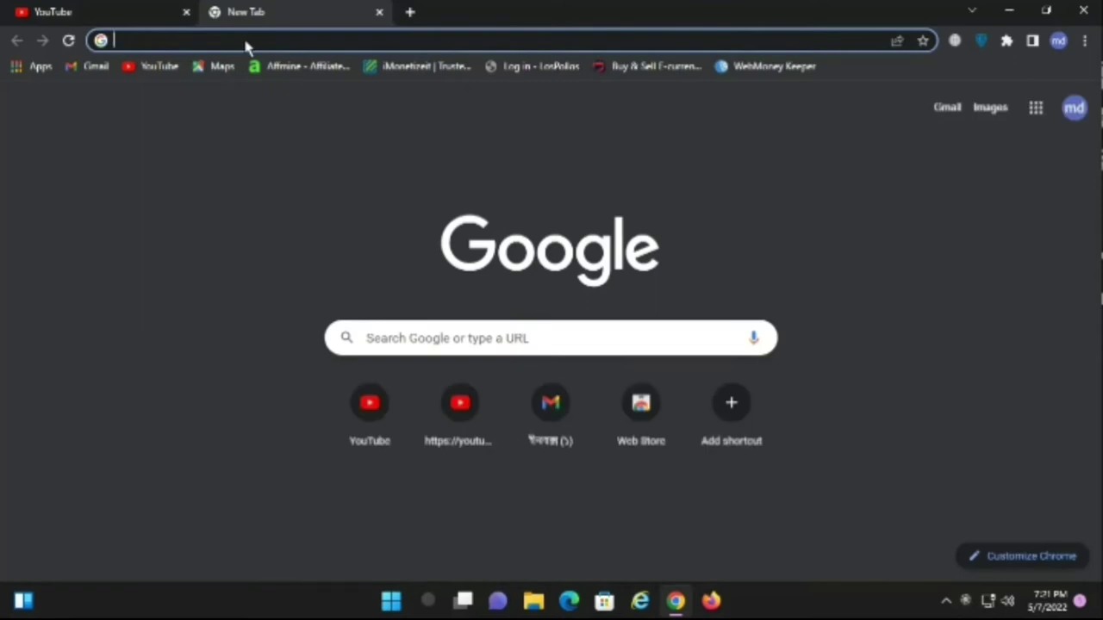
pyautogui.write('you')
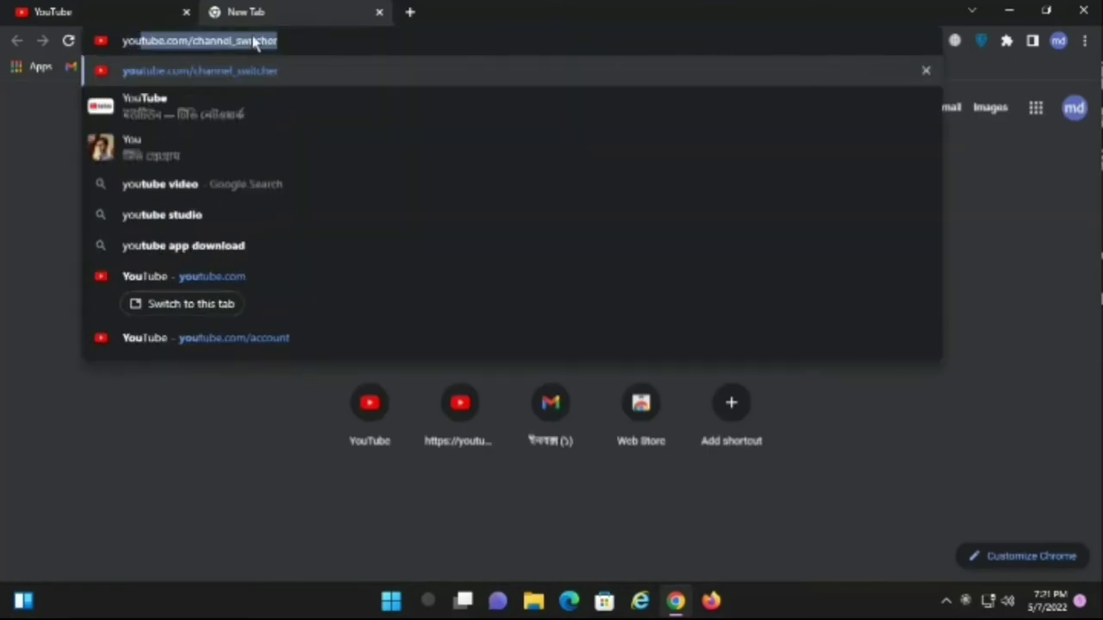
pyautogui.write('tube.com/')
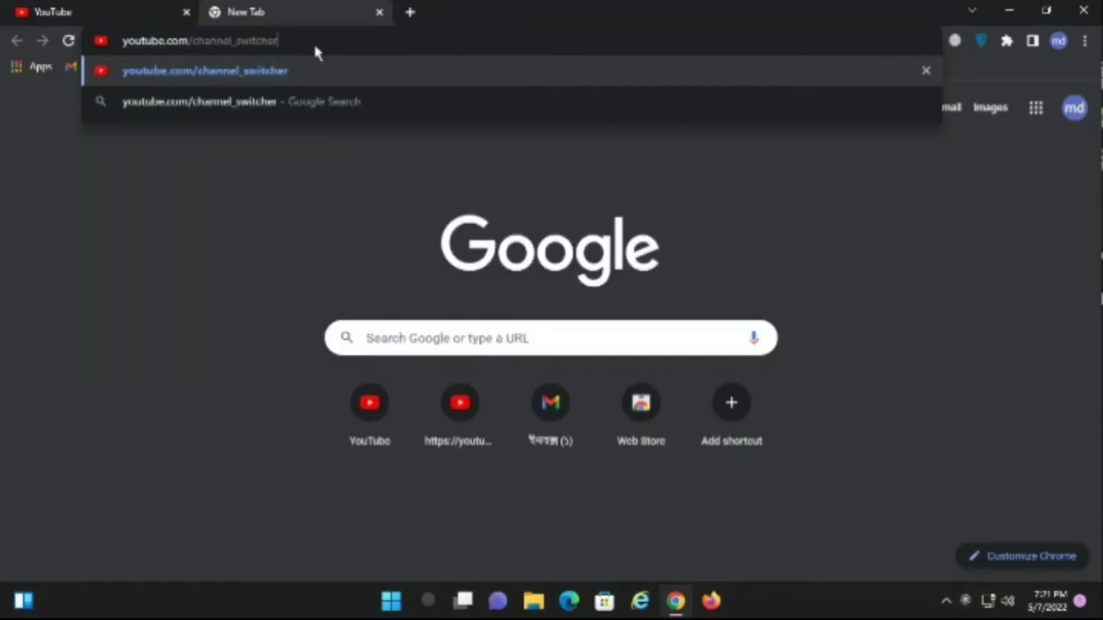
pyautogui.press('Return')
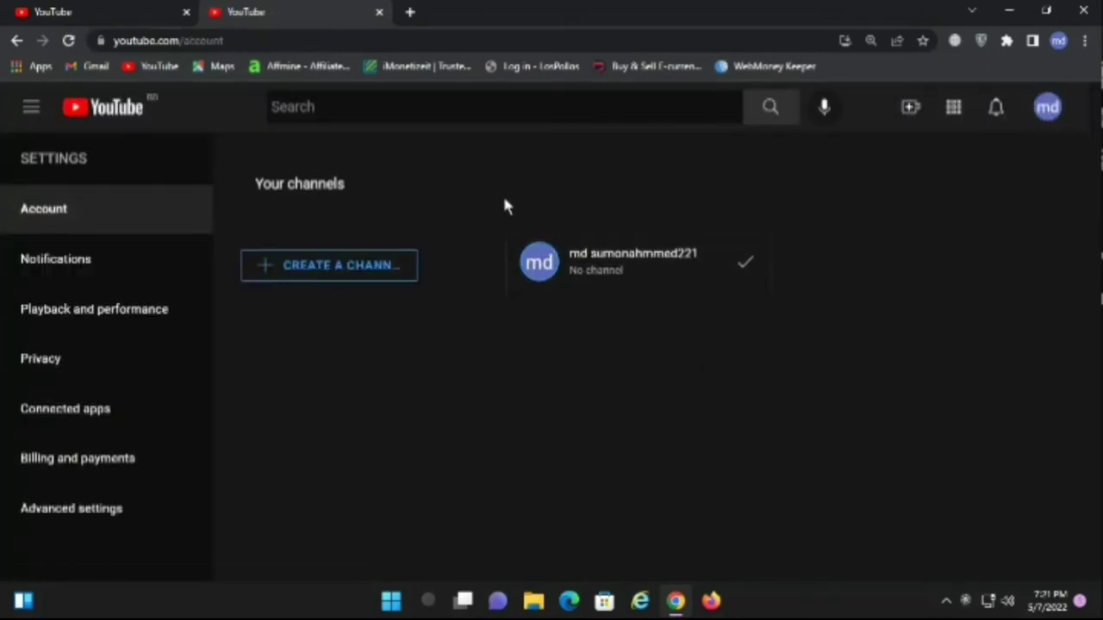
pyautogui.moveTo(505, 204); pyautogui.dragTo(713, 334)
pyautogui.click(564, 319)
# Start a new brand channel and type its channel name into the name field.
pyautogui.click(338, 267)
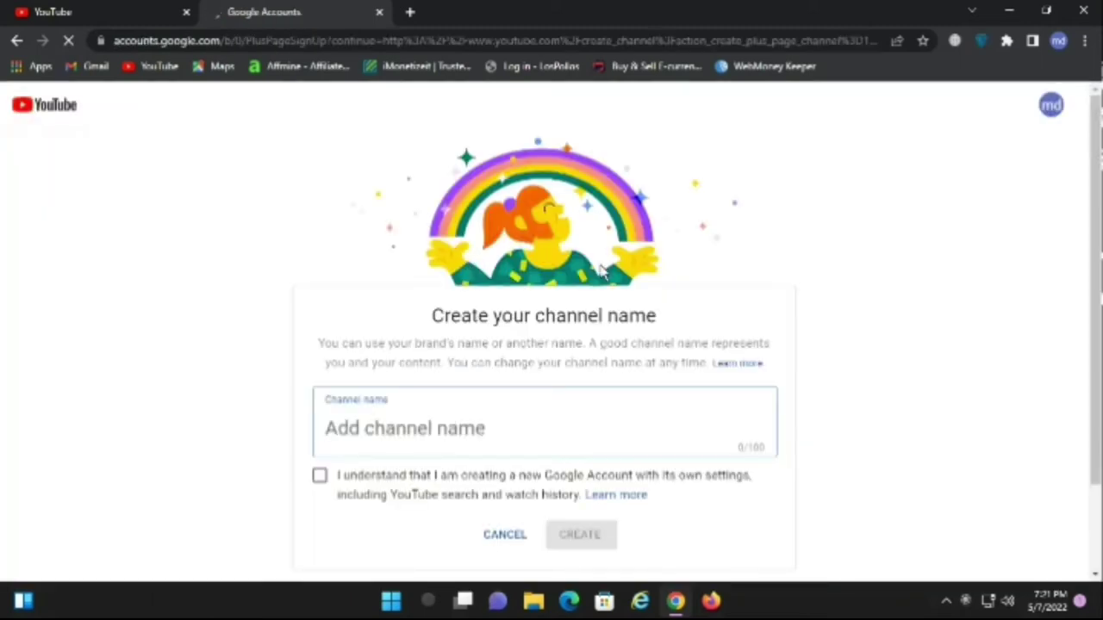
pyautogui.scroll(-2, 603, 272)
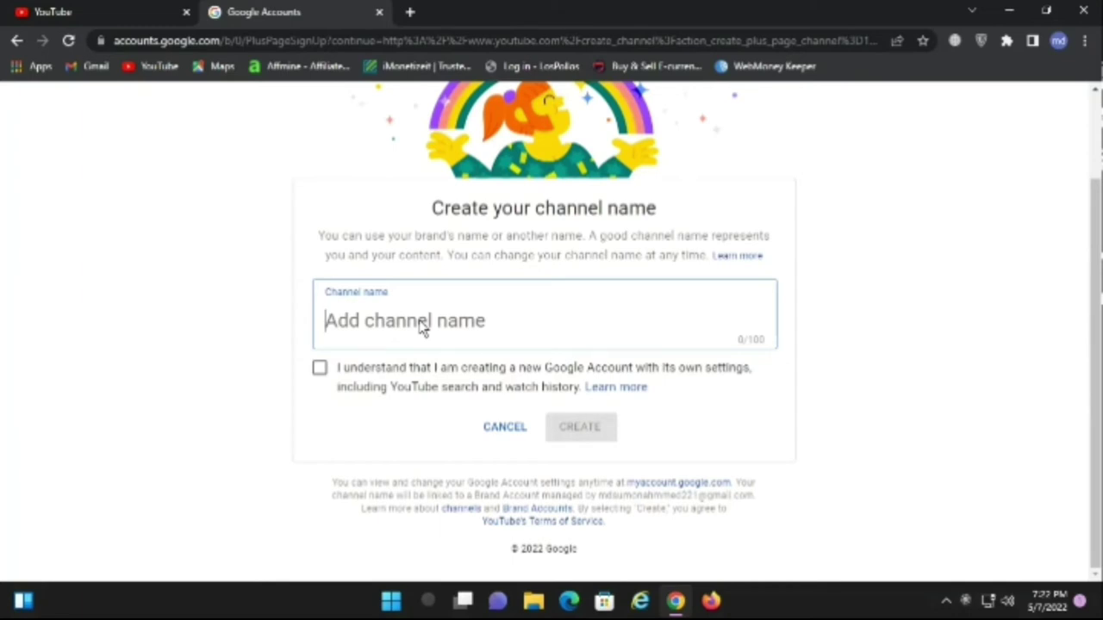
pyautogui.write('ma')
pyautogui.press('BackSpace')
pyautogui.press('BackSpace')
pyautogui.press('BackSpace')
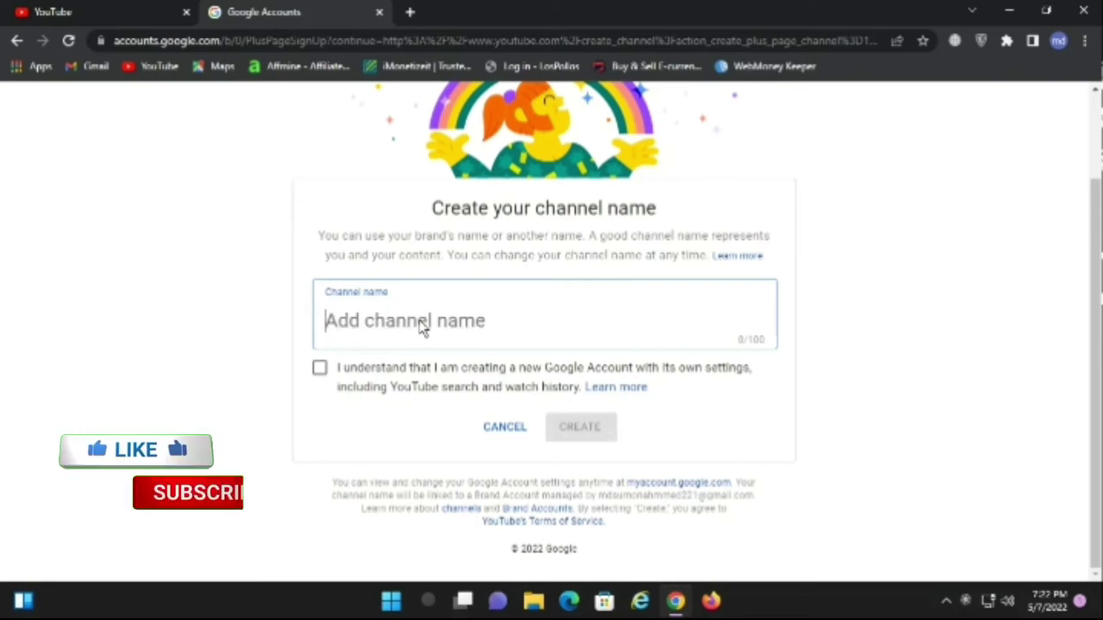
pyautogui.write('Su')
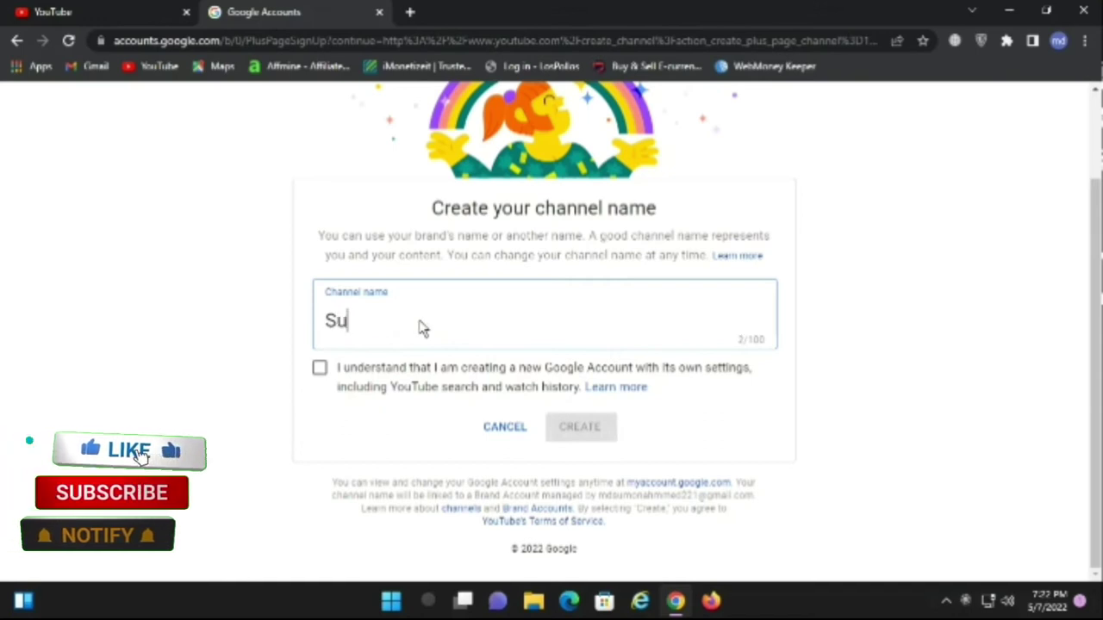
pyautogui.write('mon 390')
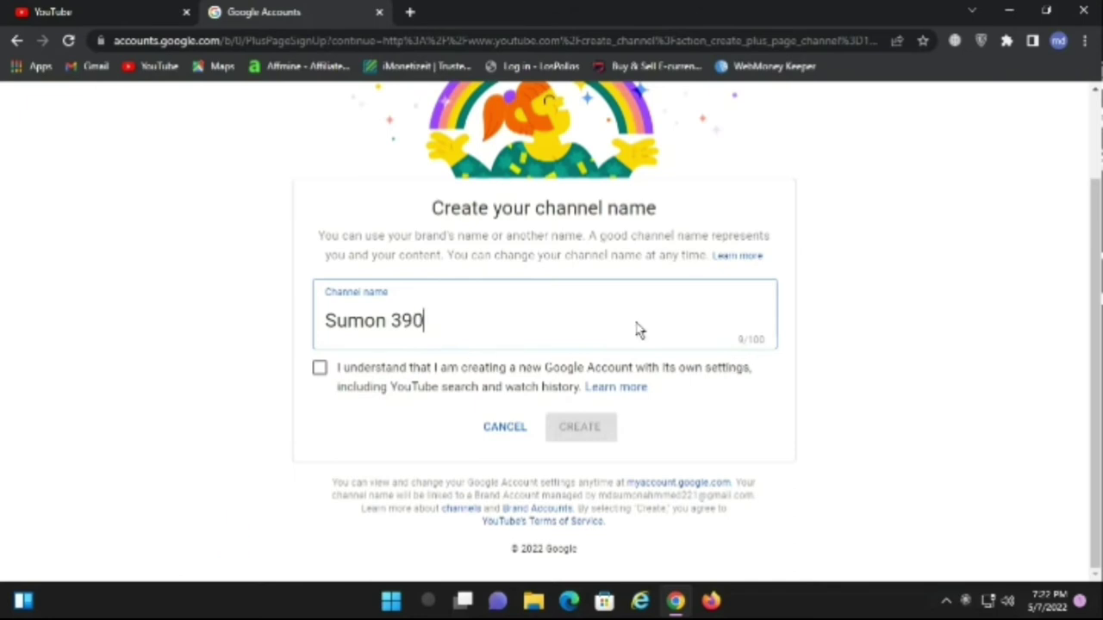
pyautogui.scroll(2, 514, 338)
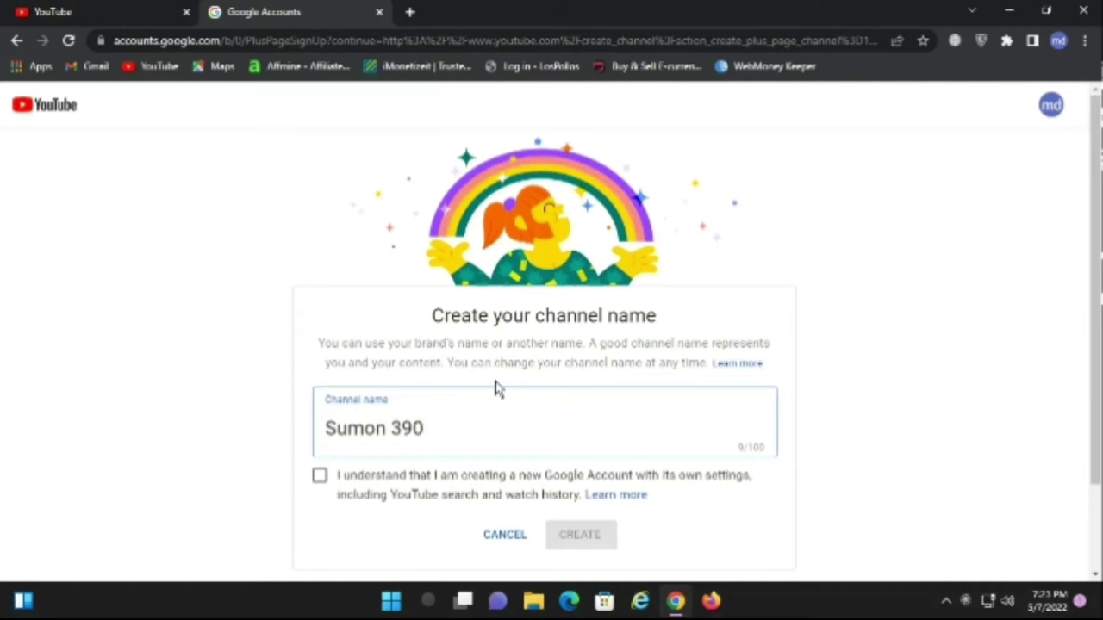
# Tick the new Google Account agreement checkbox and create the brand channel.
pyautogui.scroll(-2, 508, 392)
pyautogui.scroll(2, 557, 344)
pyautogui.scroll(-2, 556, 344)
pyautogui.moveTo(494, 347); pyautogui.dragTo(304, 345)
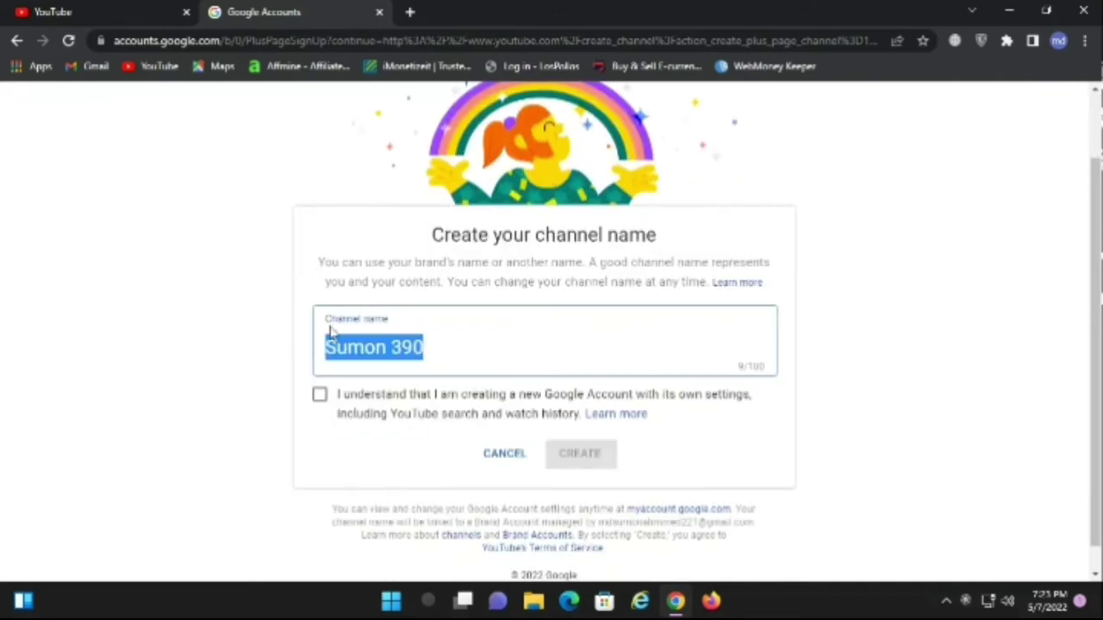
pyautogui.scroll(-1, 660, 335)
pyautogui.click(877, 302)
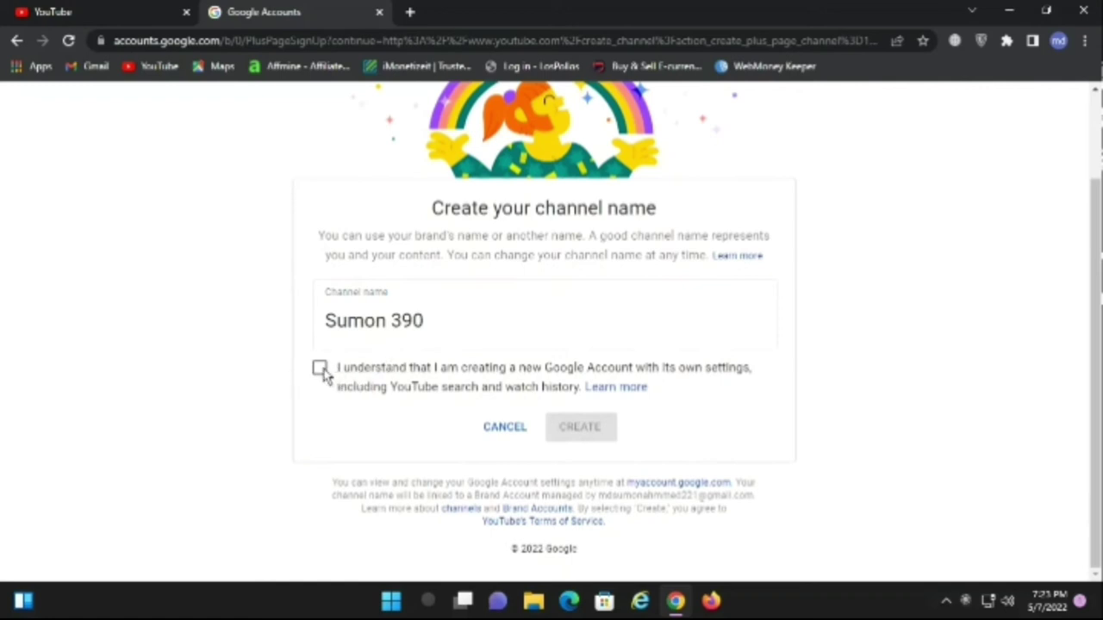
pyautogui.click(319, 369)
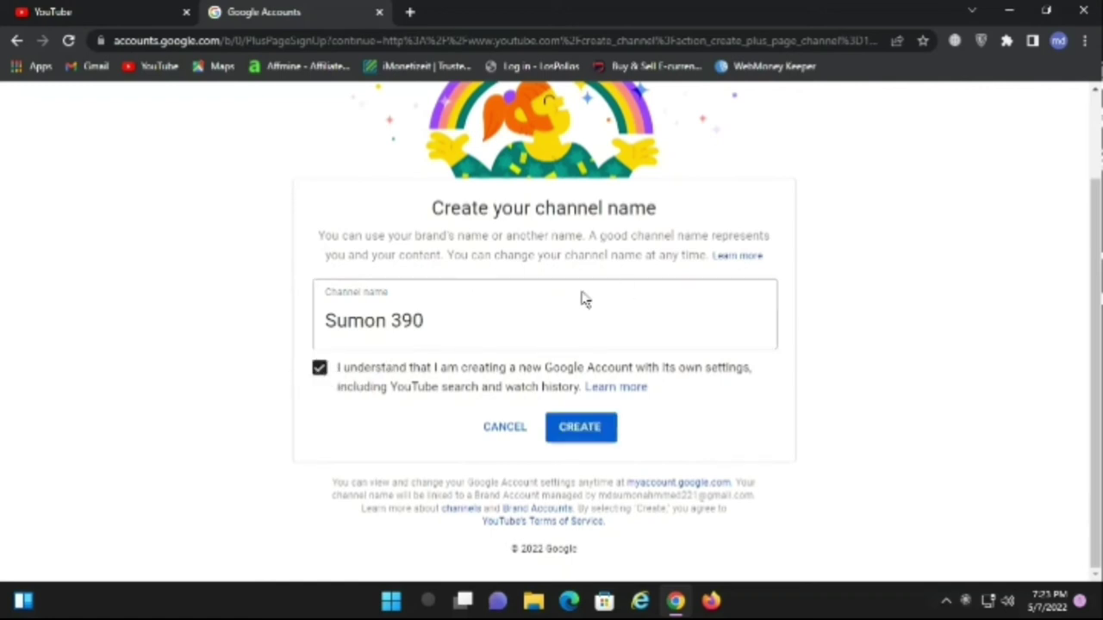
pyautogui.click(592, 435)
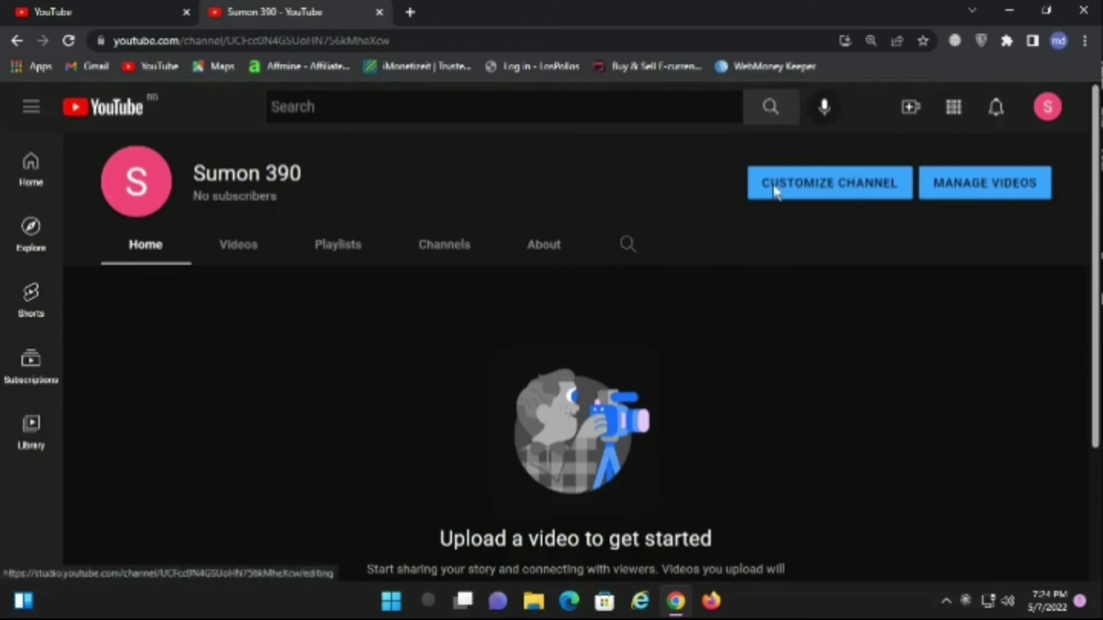
# Scroll through the new channel's home page to review it.
pyautogui.scroll(-2, 721, 258)
pyautogui.scroll(2, 840, 286)
# Open channel customization and dismiss the welcome, dark theme and new-feature messages.
pyautogui.click(842, 185)
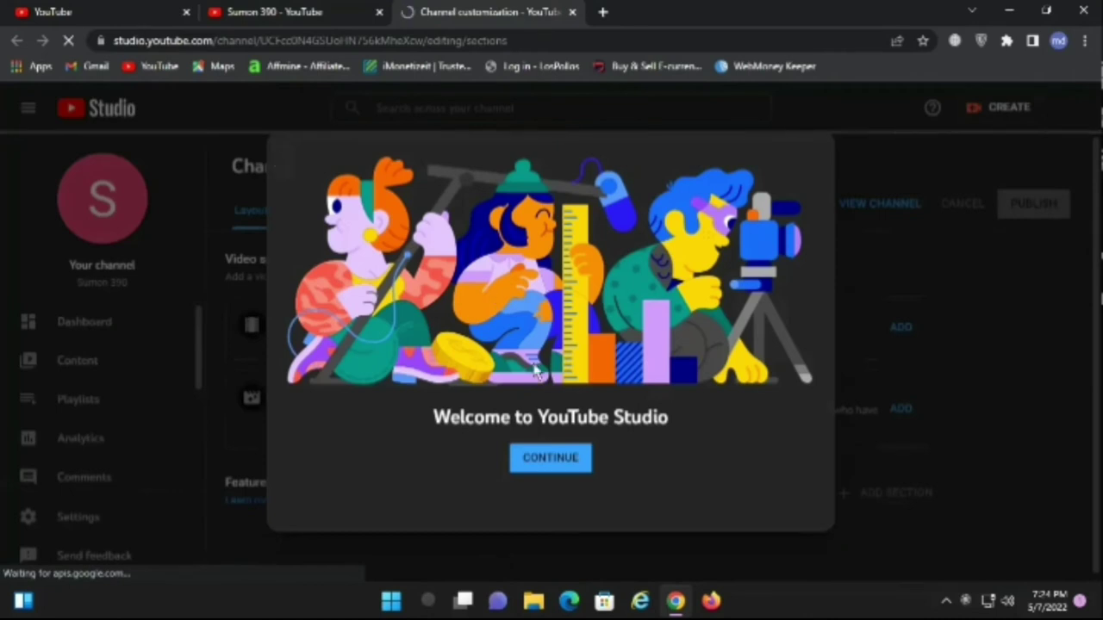
pyautogui.click(558, 457)
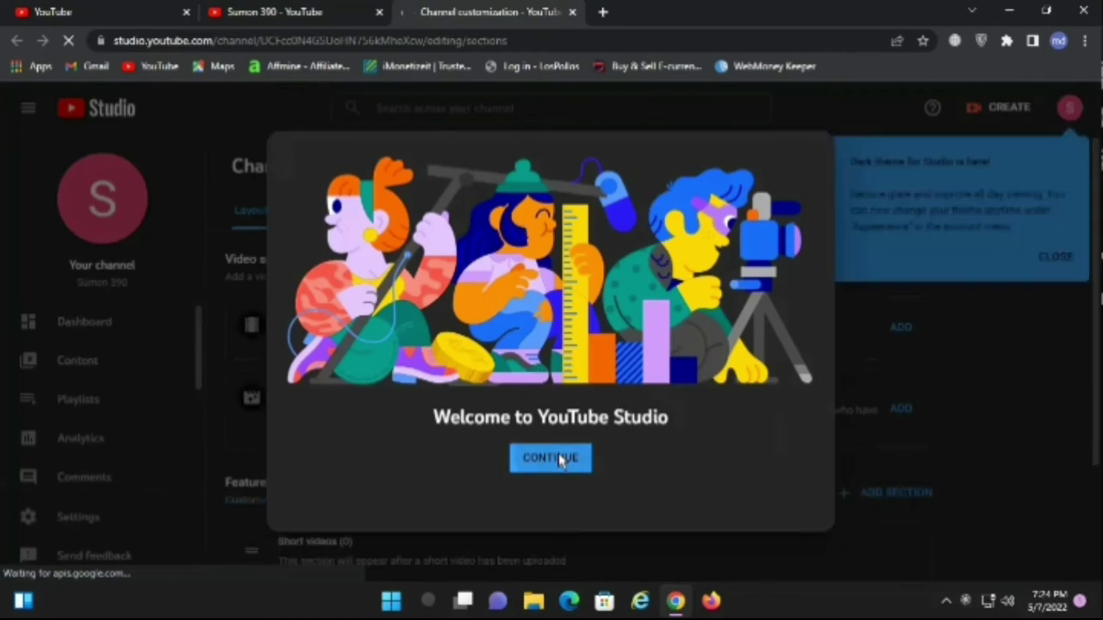
pyautogui.click(1057, 258)
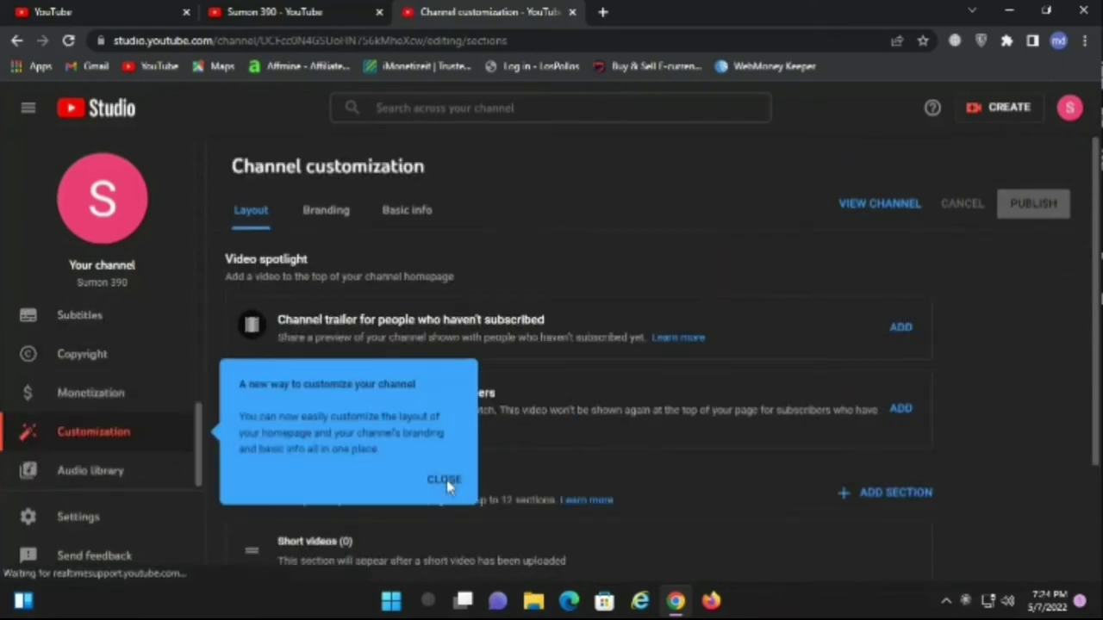
pyautogui.click(448, 481)
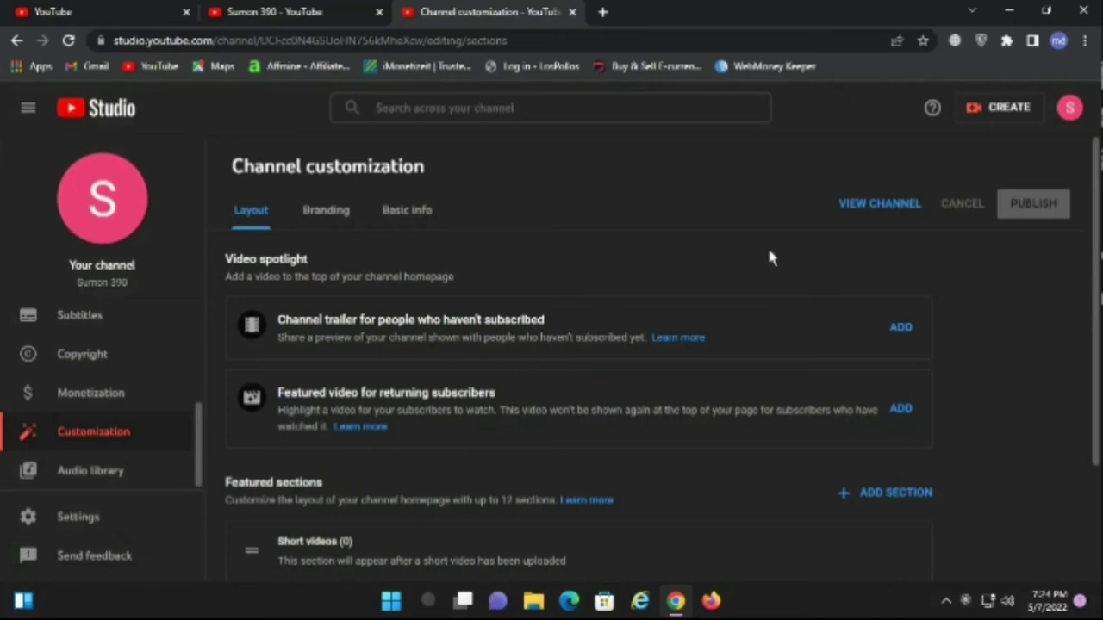
# Open the Basic info tab with the channel's name, description and URL settings.
pyautogui.click(398, 212)
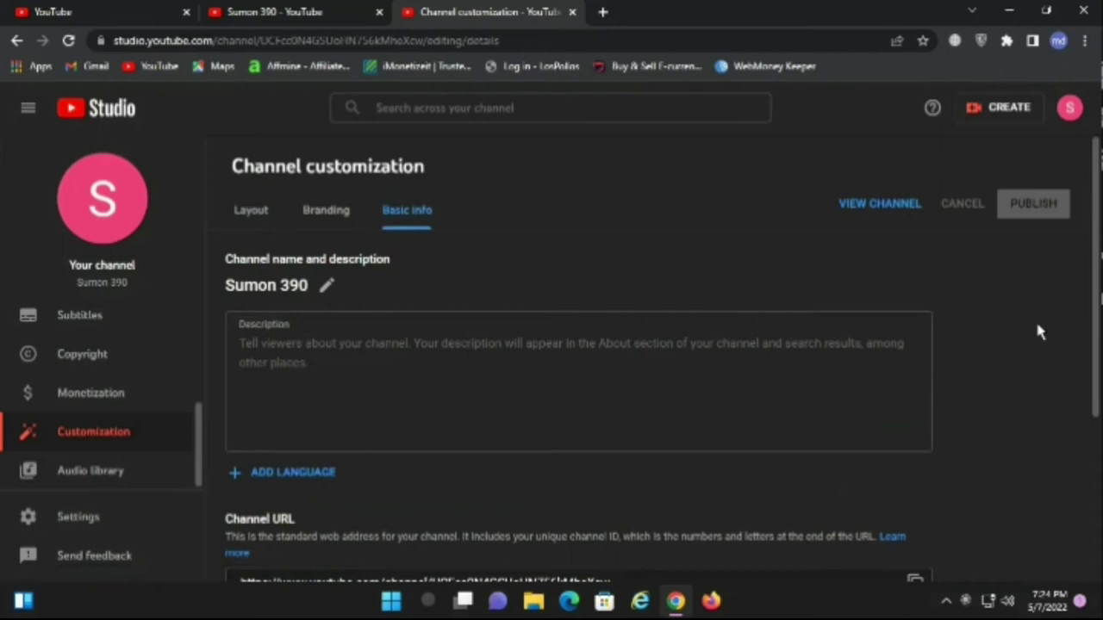
pyautogui.scroll(-2, 397, 366)
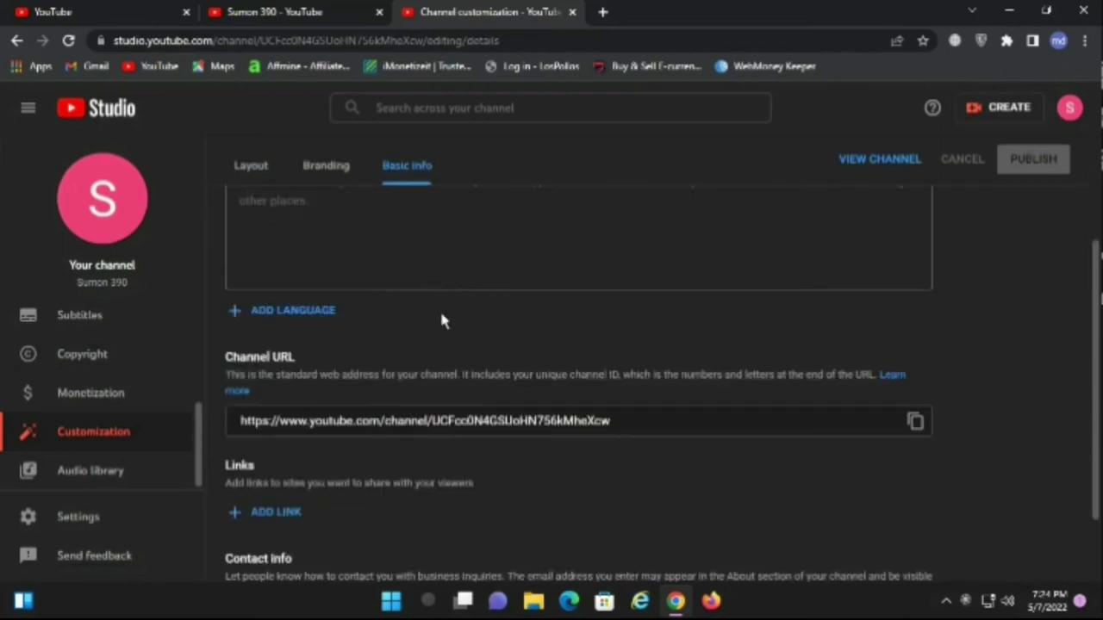
pyautogui.scroll(1, 396, 314)
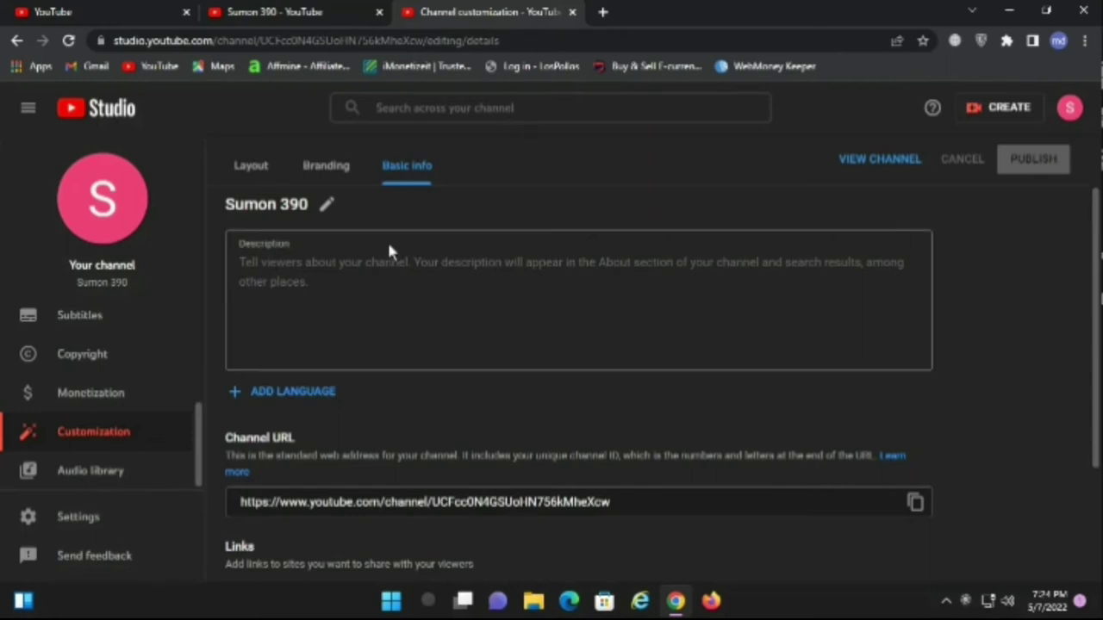
pyautogui.click(602, 11)
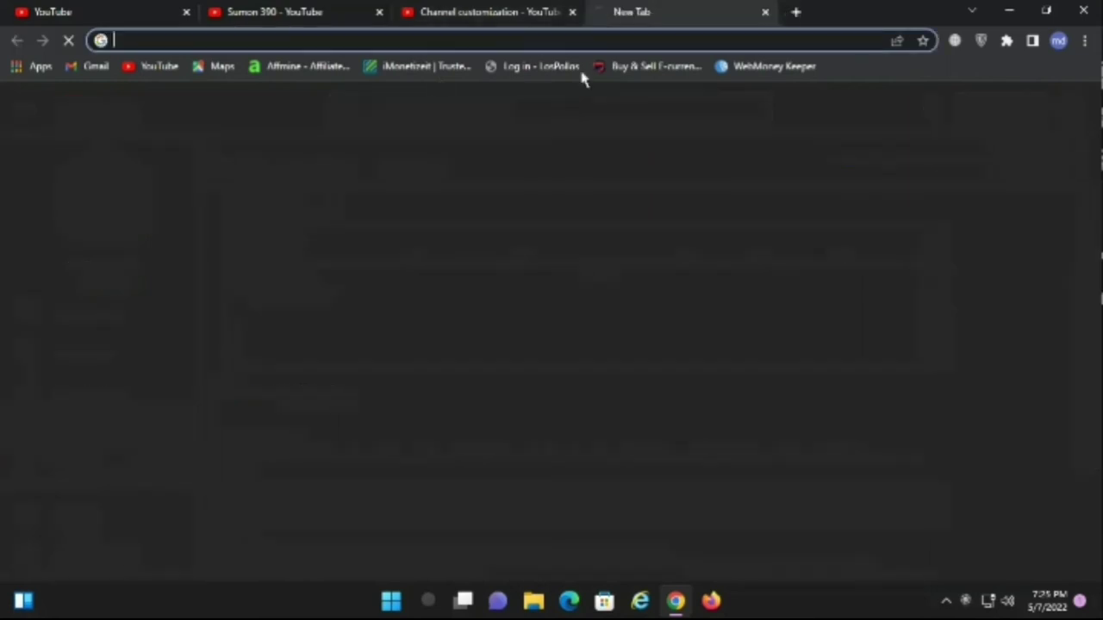
pyautogui.click(480, 15)
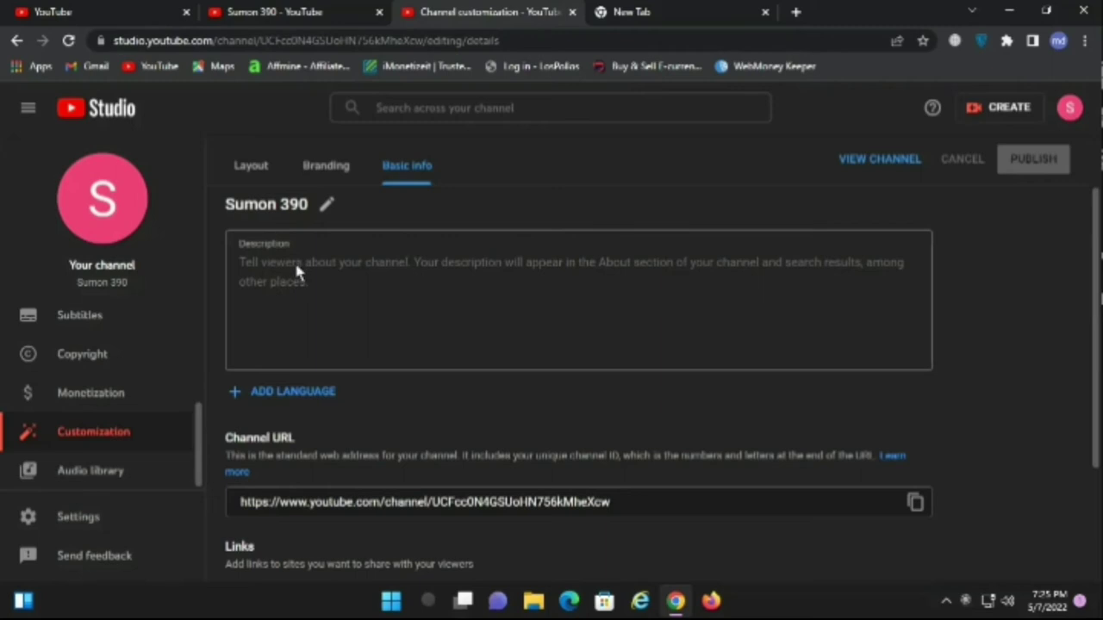
pyautogui.scroll(-2, 350, 276)
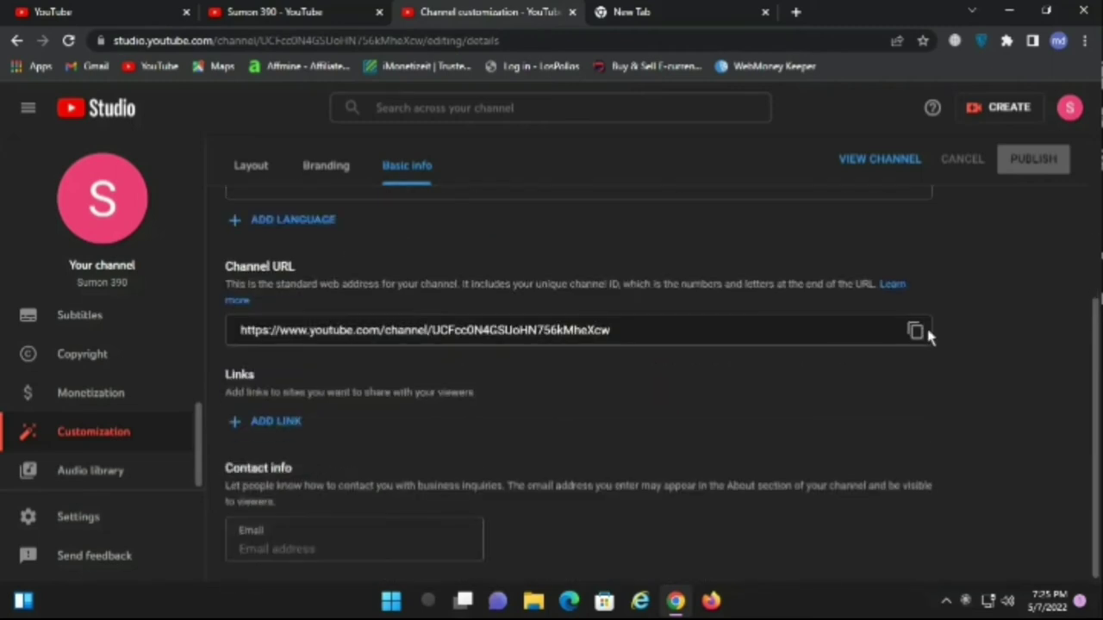
# Enter the channel's contact e-mail address in the contact info field.
pyautogui.click(312, 544)
pyautogui.write('s')
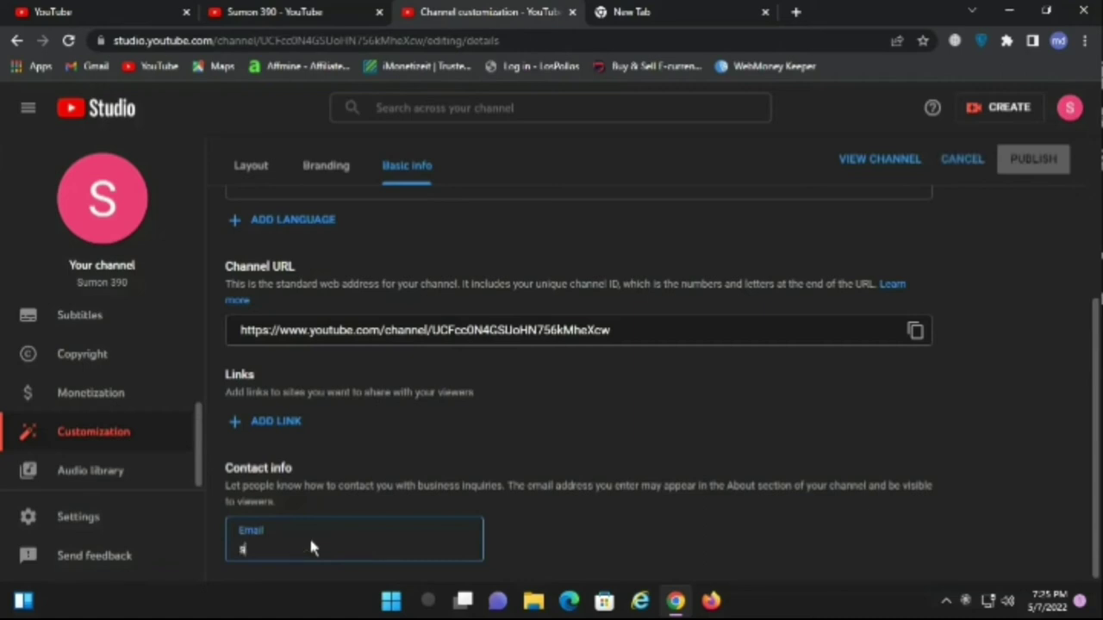
pyautogui.press('BackSpace')
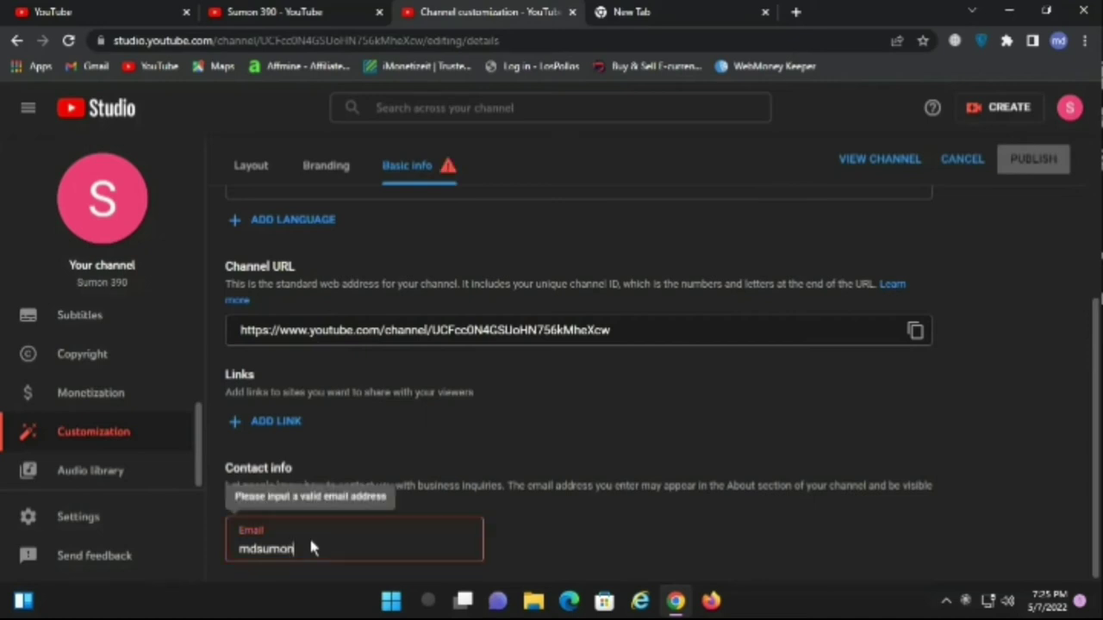
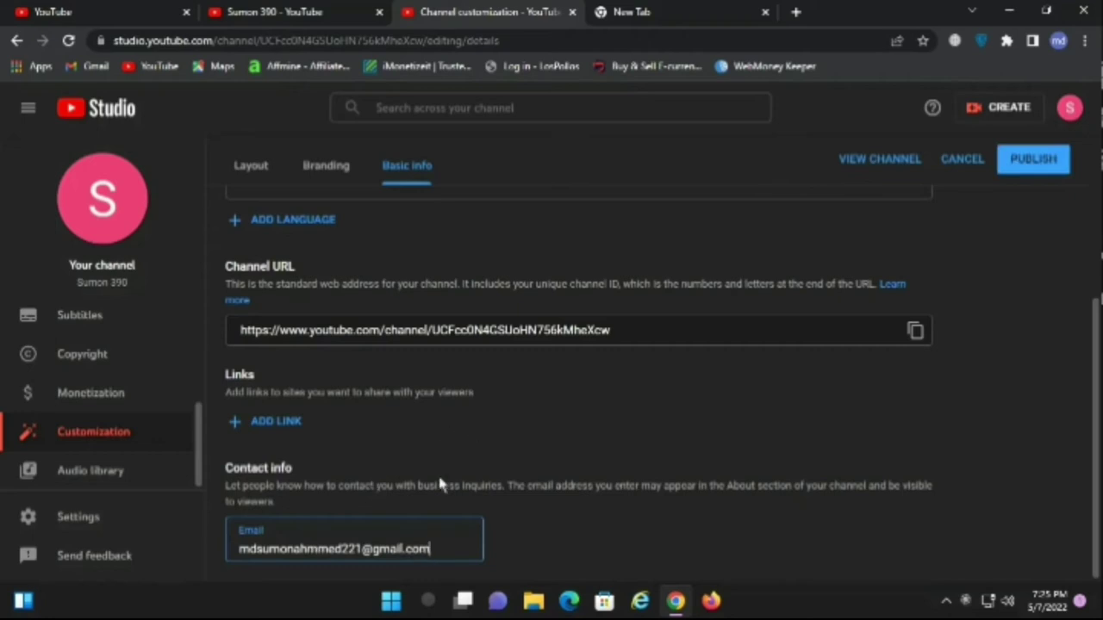
pyautogui.scroll(3, 611, 353)
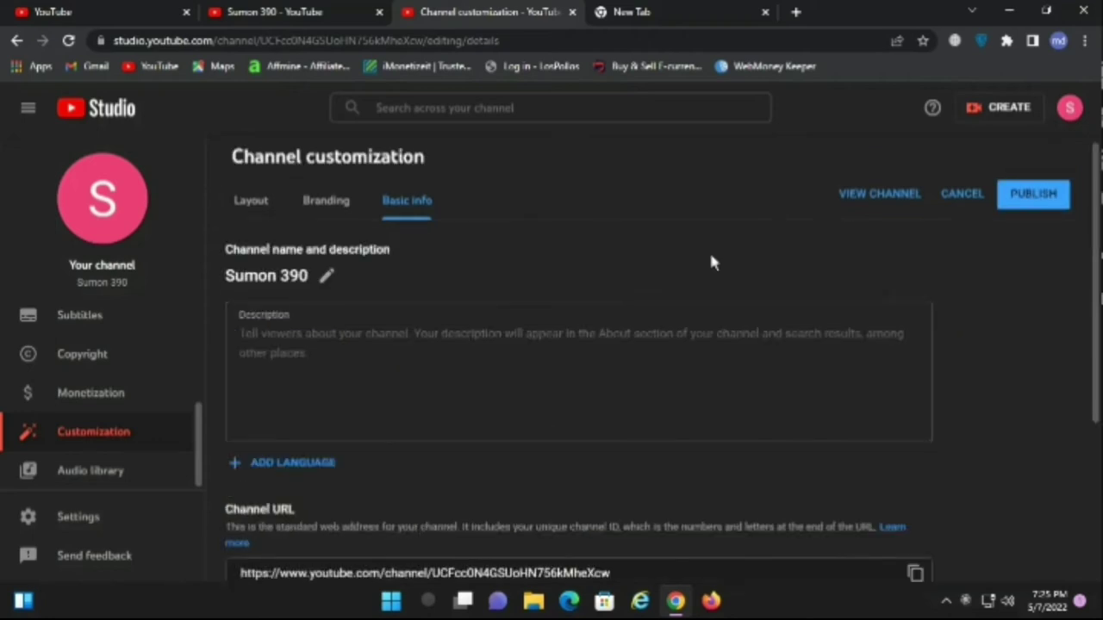
pyautogui.write('he nb')
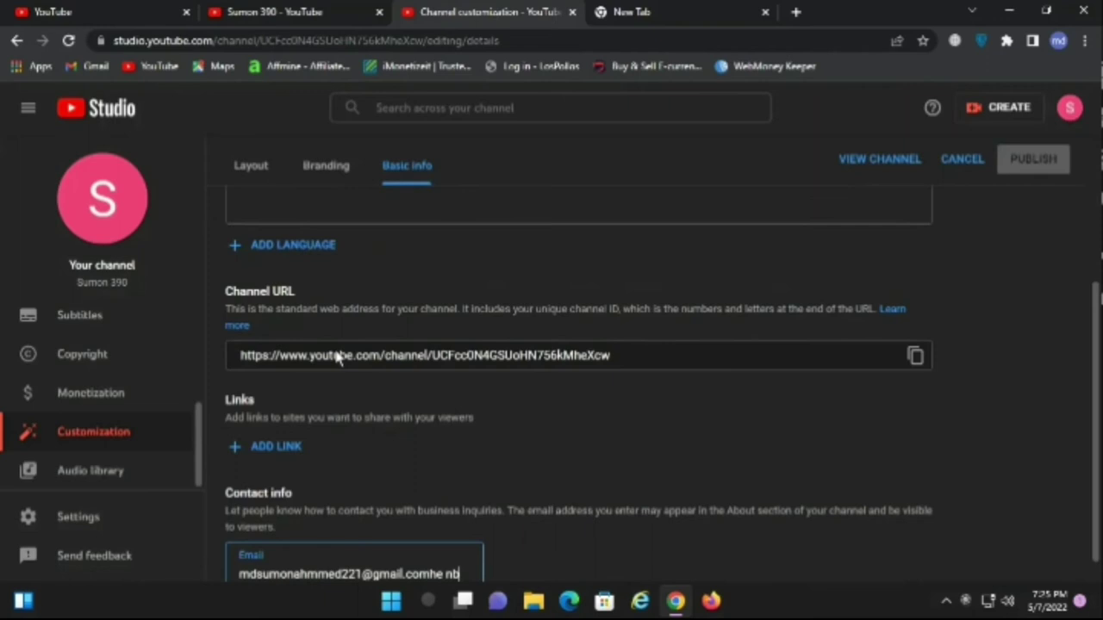
pyautogui.press('BackSpace')
pyautogui.press('BackSpace')
pyautogui.press('BackSpace')
pyautogui.press('BackSpace')
pyautogui.press('BackSpace')
# Write the channel description 'hey' and publish the basic info changes.
pyautogui.scroll(5, 504, 521)
pyautogui.click(282, 343)
pyautogui.write('he')
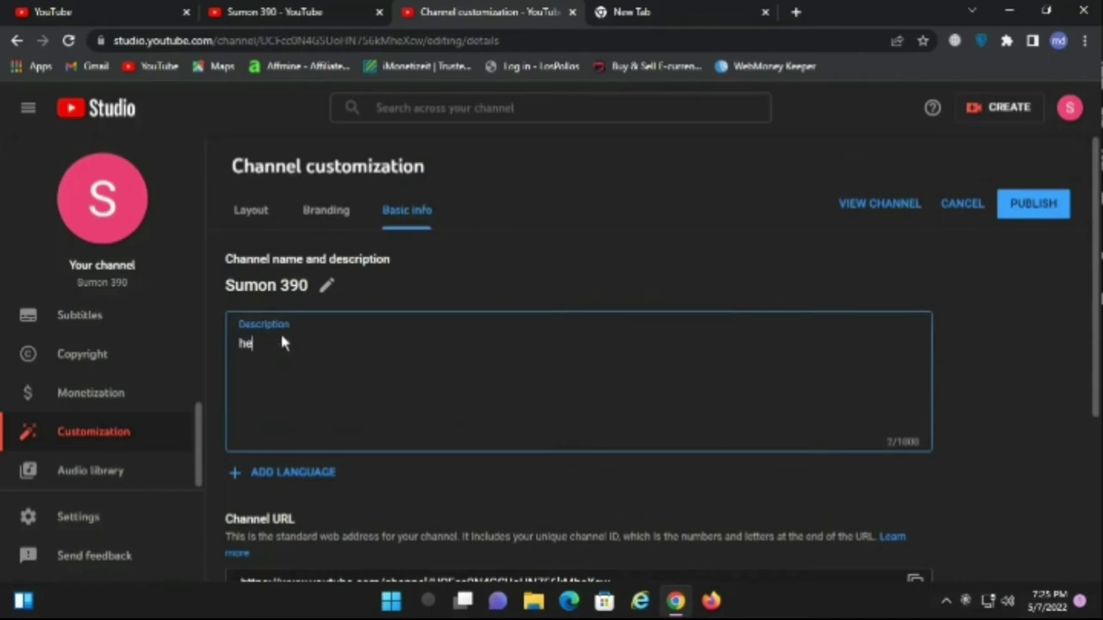
pyautogui.write('y')
pyautogui.scroll(-3, 517, 362)
pyautogui.scroll(3, 776, 284)
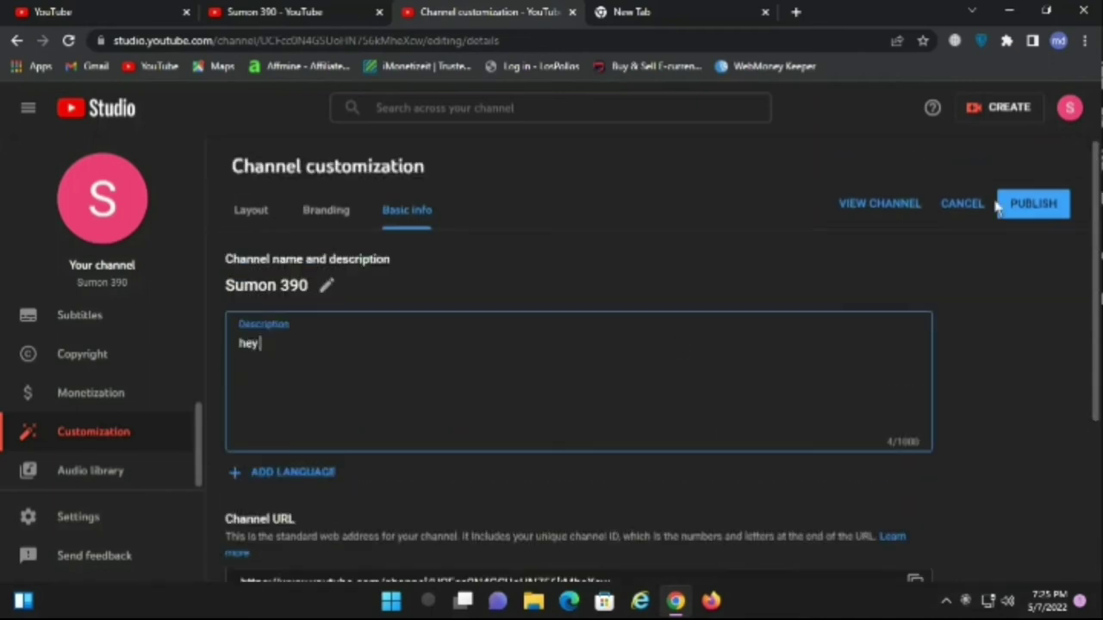
pyautogui.click(1045, 204)
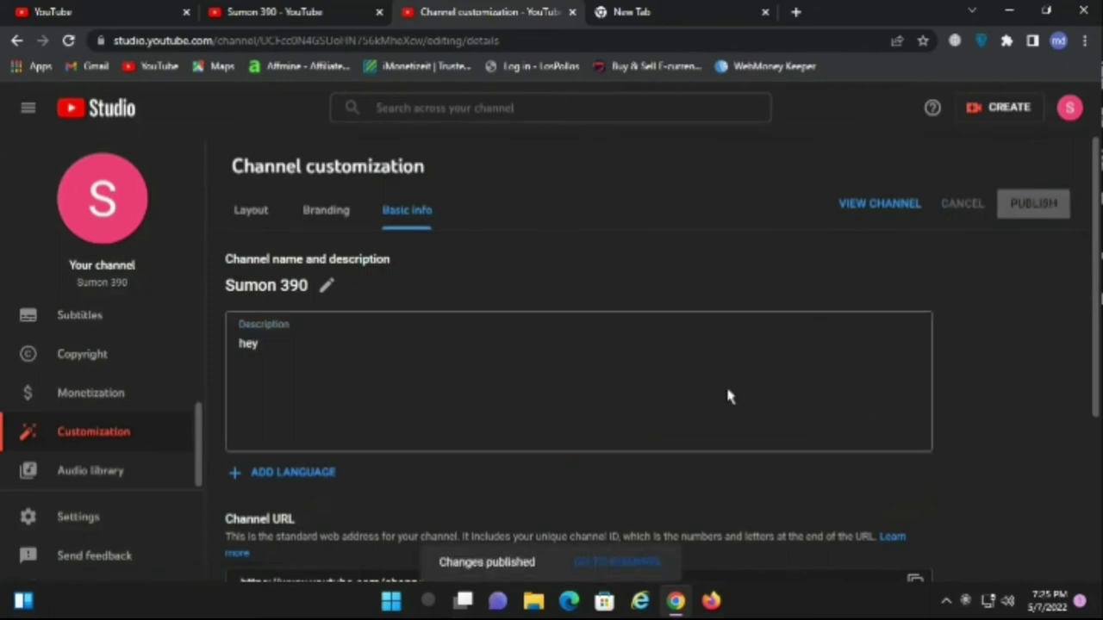
pyautogui.scroll(-3, 712, 405)
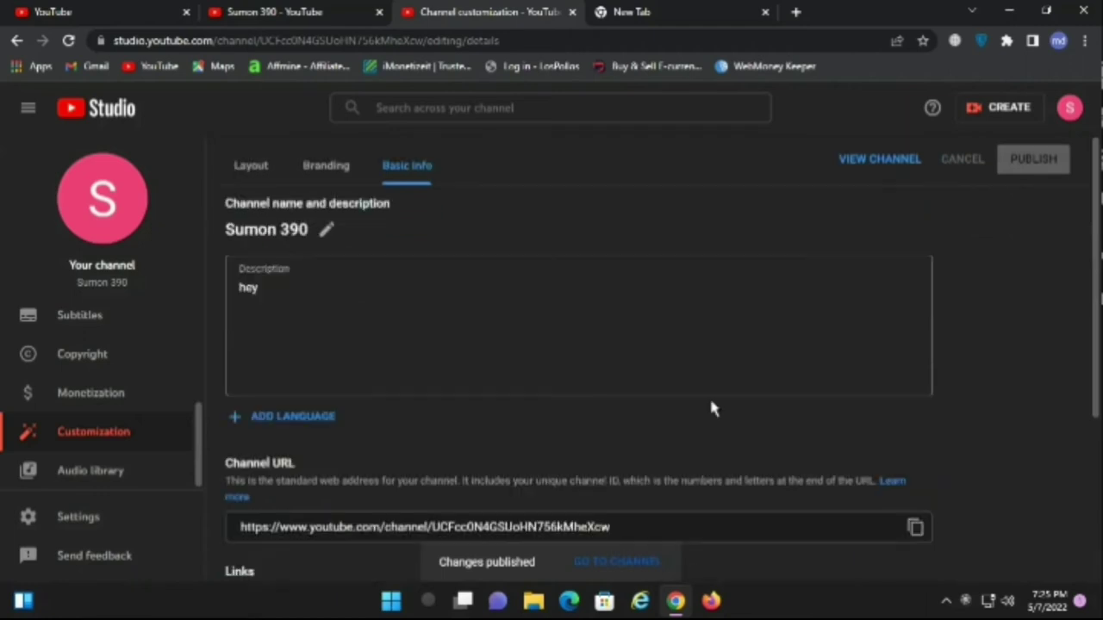
pyautogui.scroll(3, 712, 408)
pyautogui.scroll(1, 712, 409)
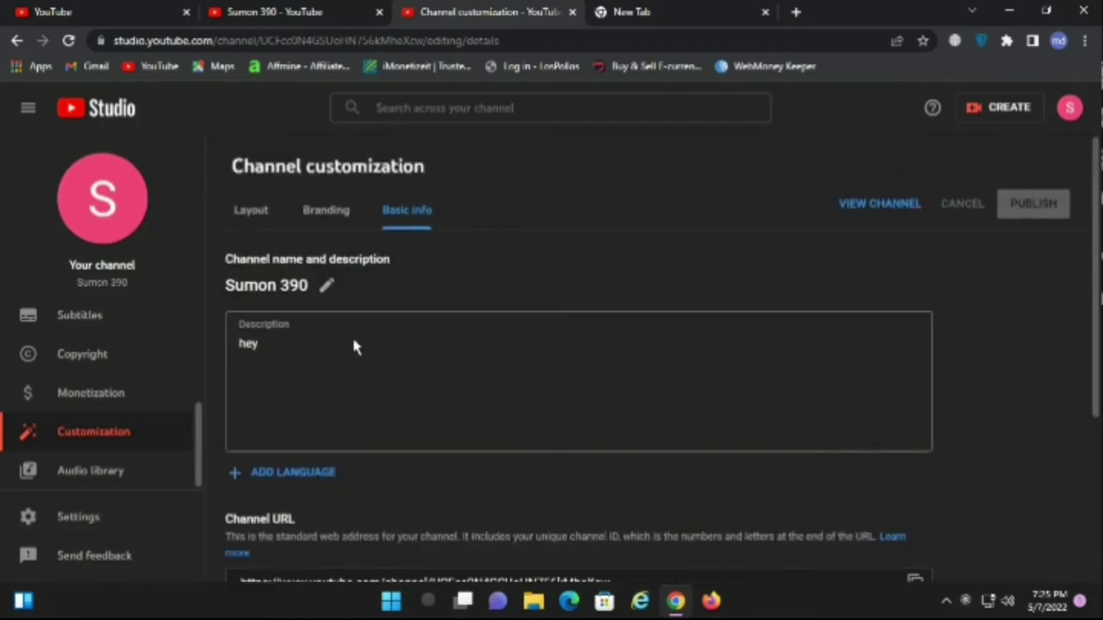
# Review the Branding tab's profile picture, banner and watermark options.
pyautogui.click(338, 213)
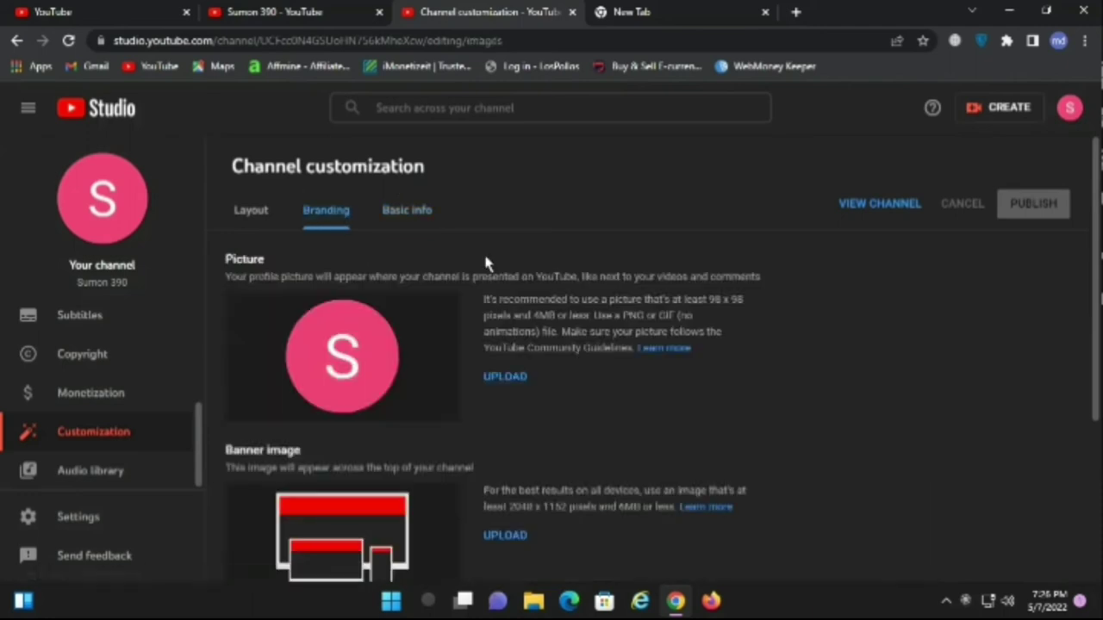
pyautogui.scroll(-3, 672, 301)
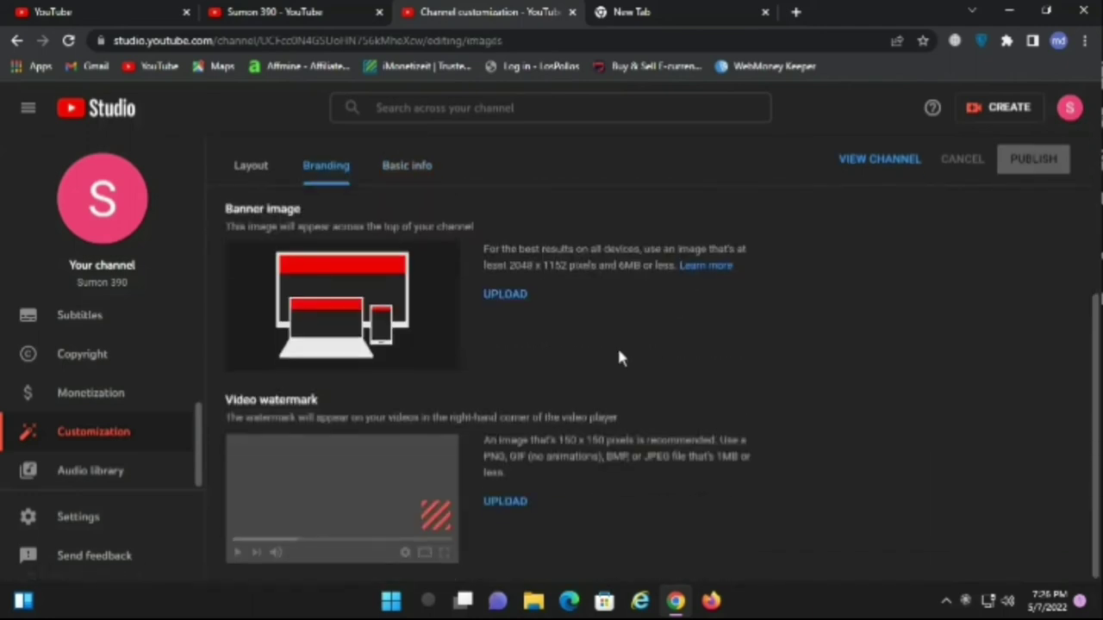
pyautogui.scroll(3, 620, 387)
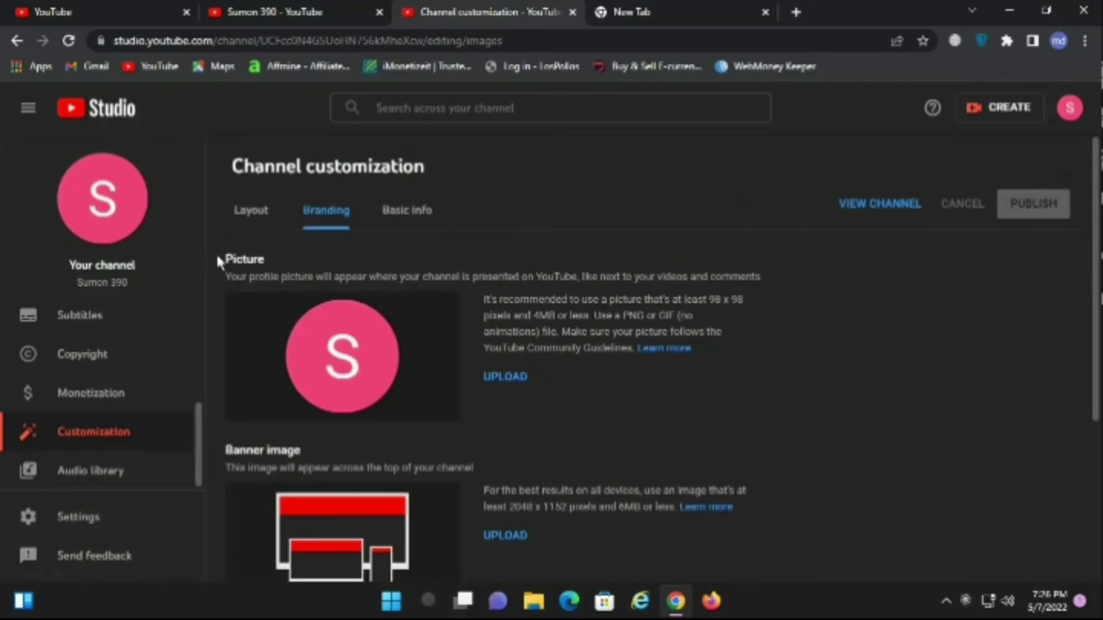
pyautogui.moveTo(213, 245); pyautogui.dragTo(586, 531)
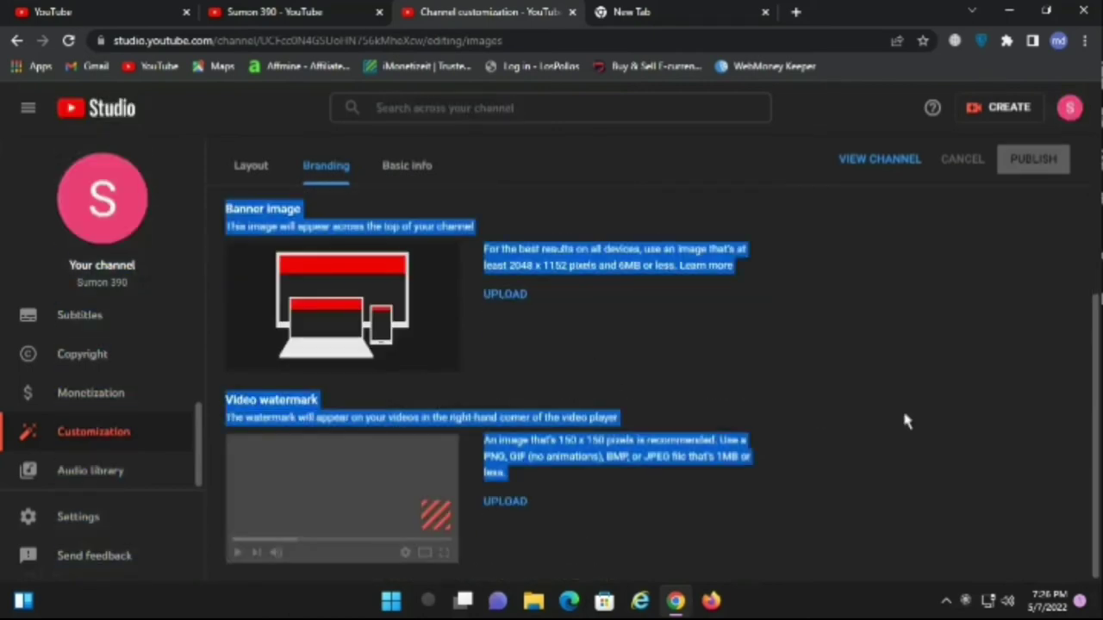
pyautogui.click(874, 399)
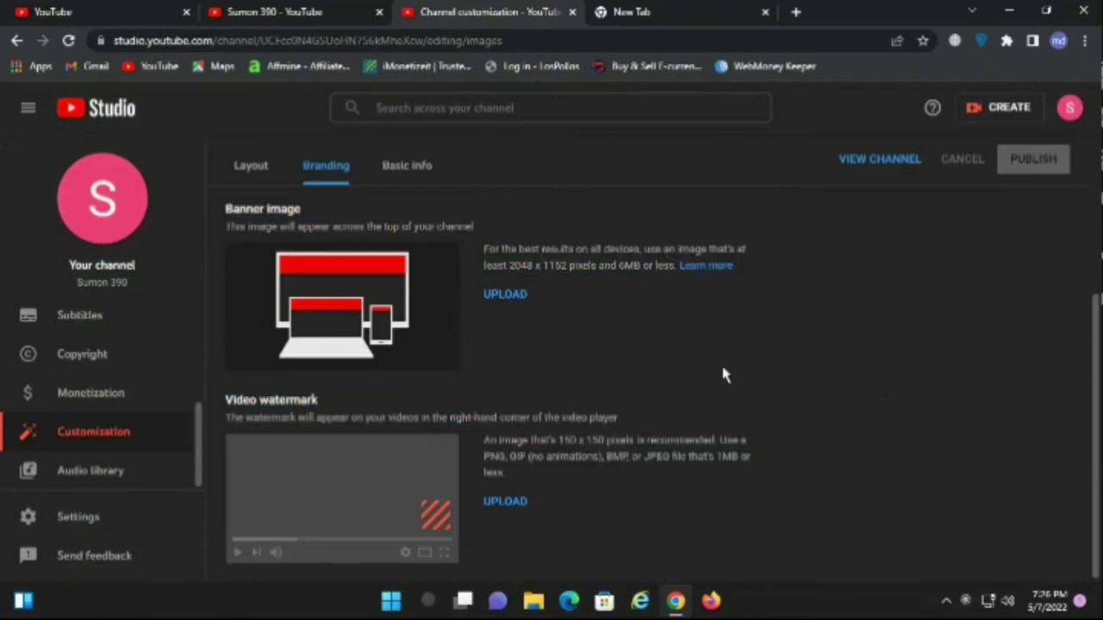
pyautogui.scroll(3, 723, 376)
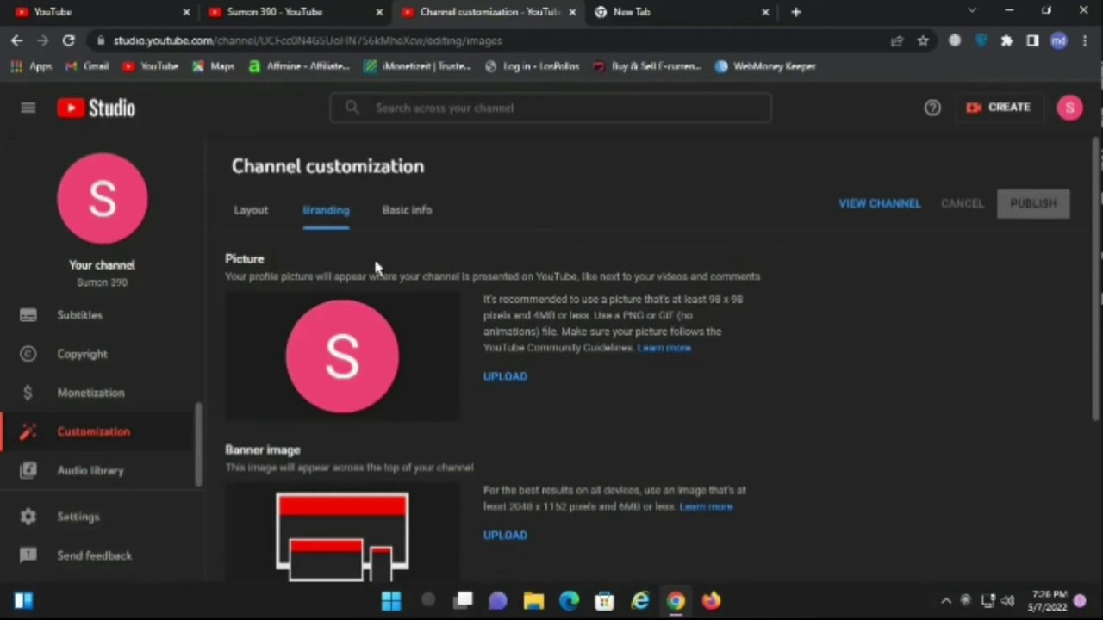
# Glance at the Layout tab, then return to the Branding tab.
pyautogui.click(252, 214)
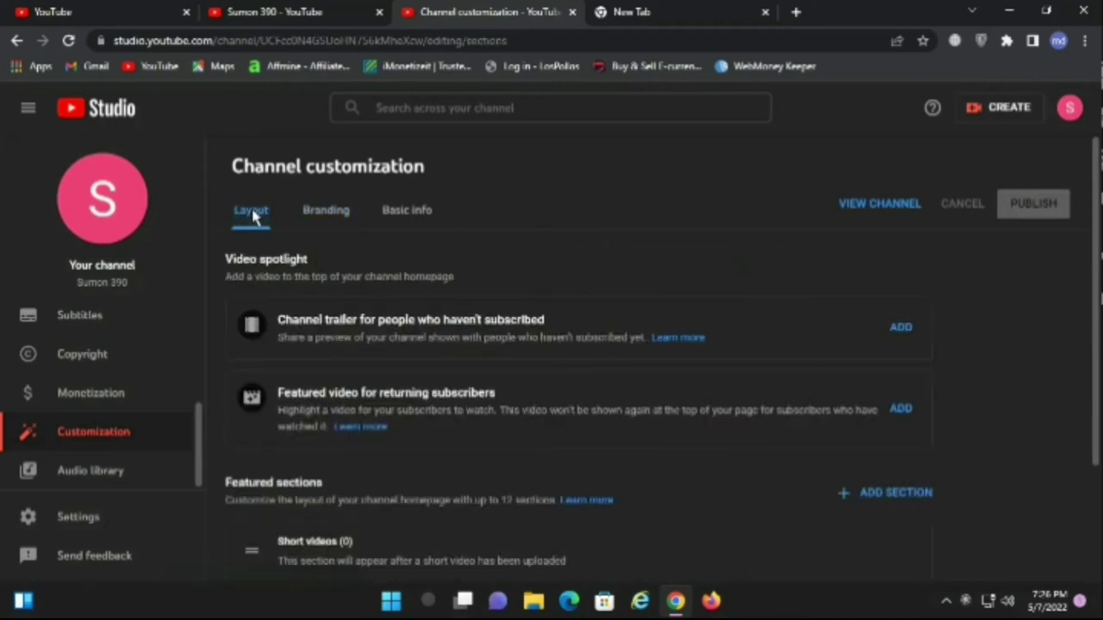
pyautogui.scroll(-2, 405, 284)
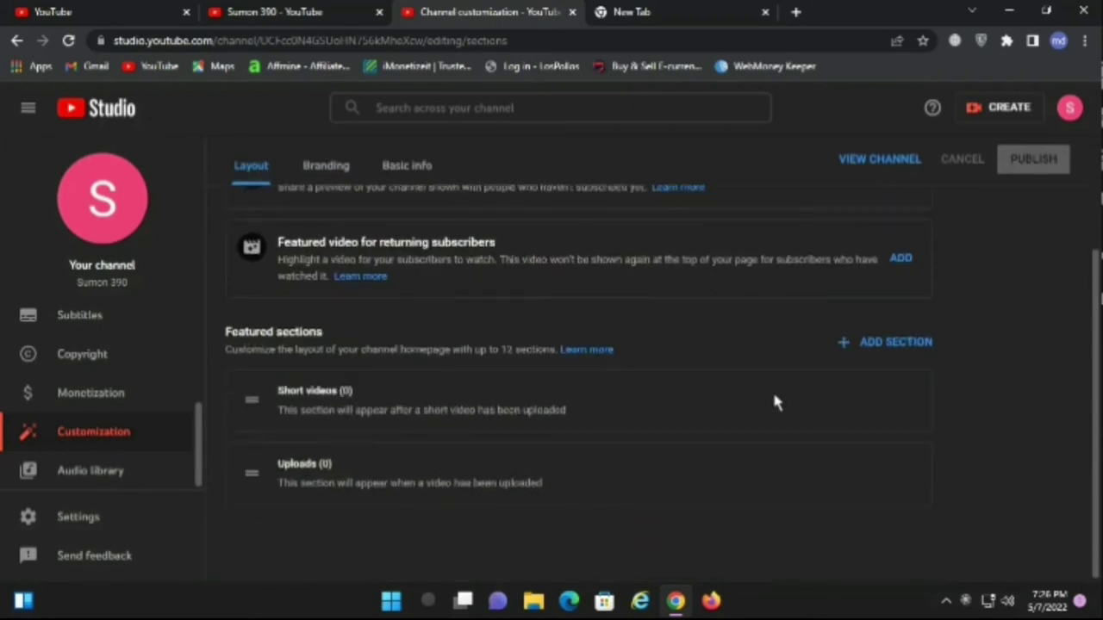
pyautogui.scroll(2, 772, 392)
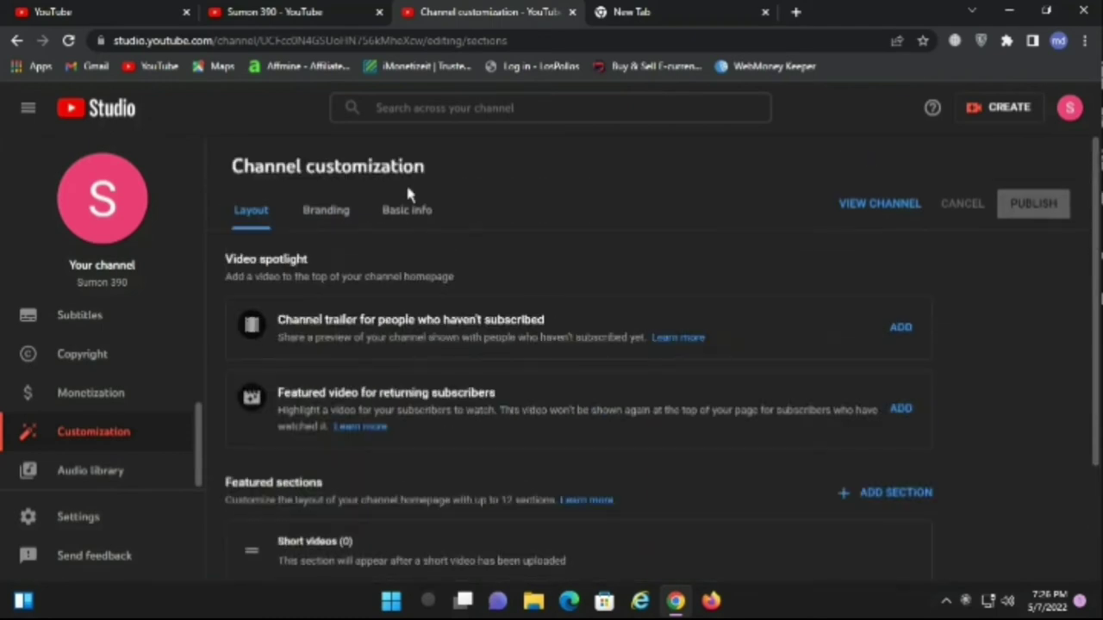
pyautogui.click(330, 215)
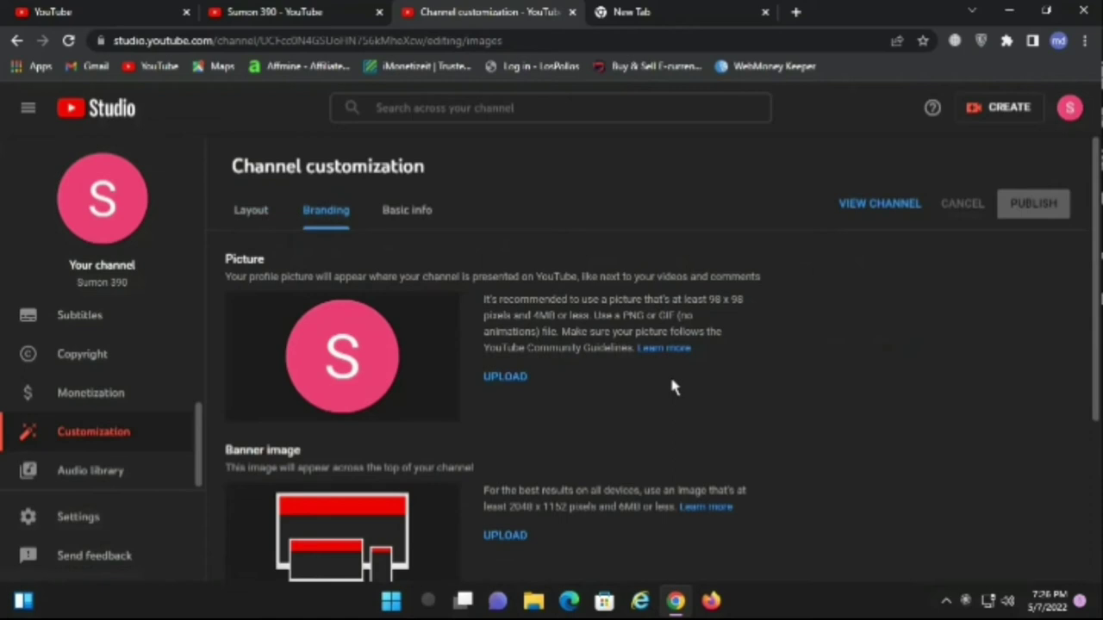
pyautogui.scroll(-3, 669, 379)
pyautogui.scroll(3, 509, 250)
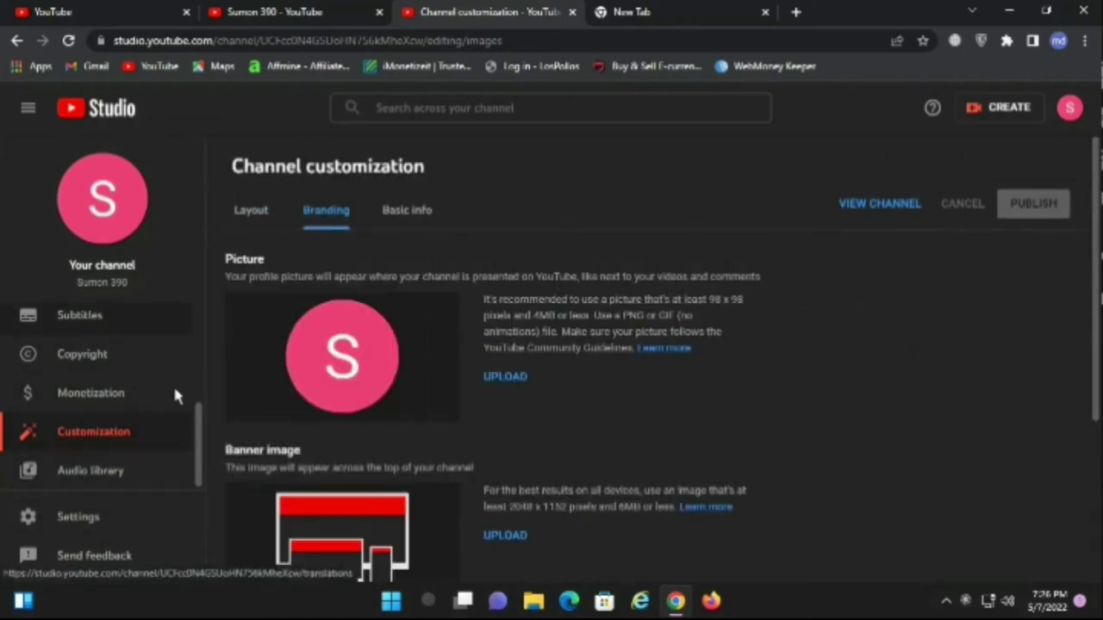
# In Settings, Channel basic info, choose India as country of residence.
pyautogui.click(61, 518)
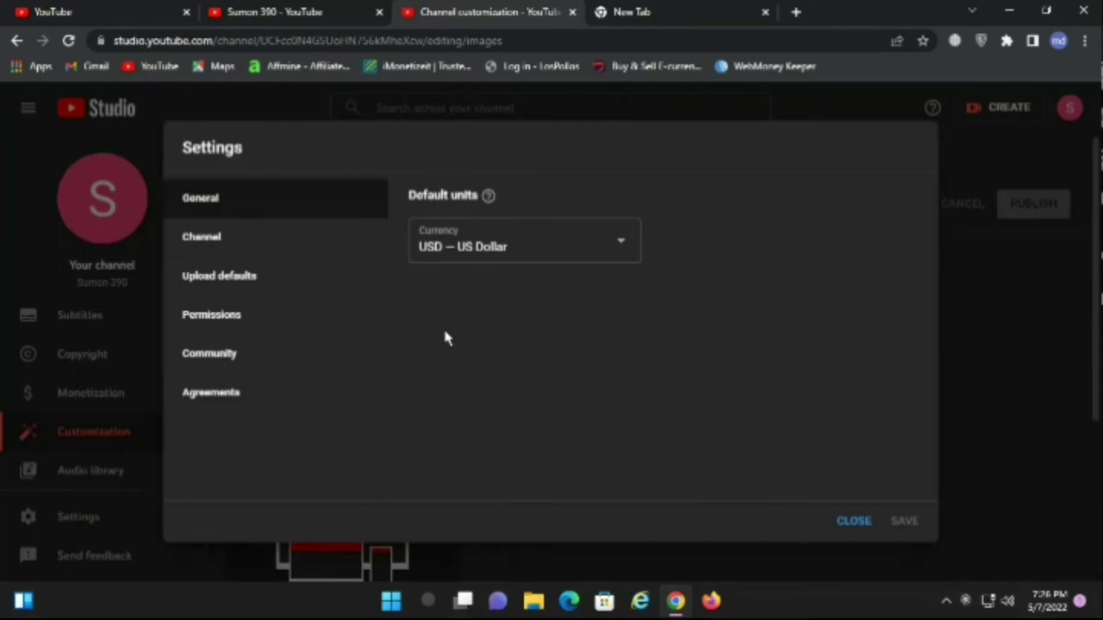
pyautogui.click(211, 239)
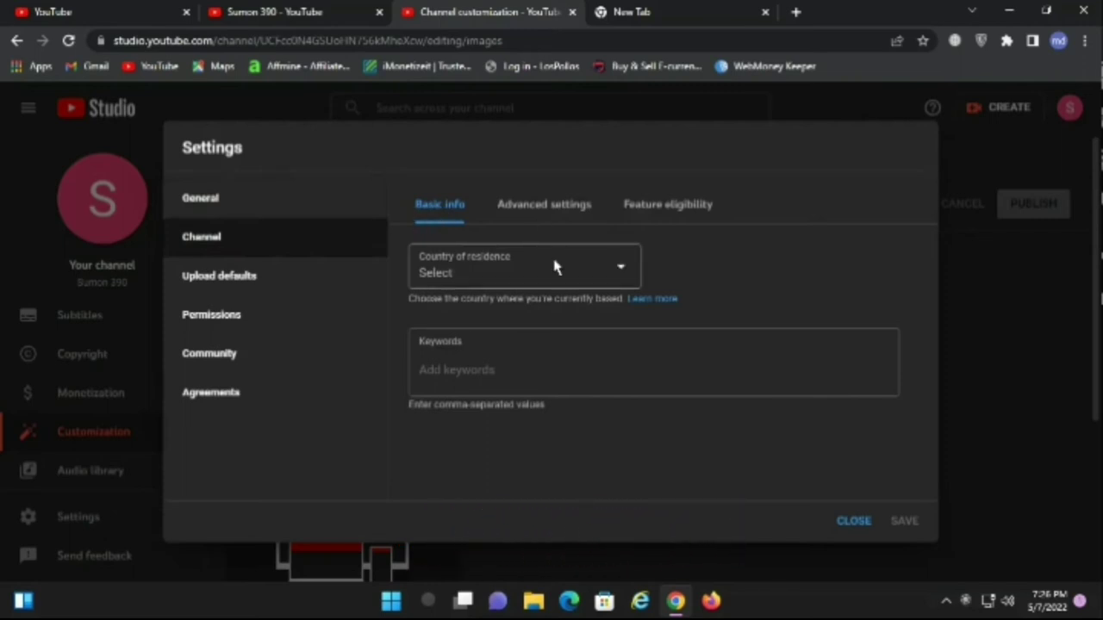
pyautogui.click(511, 274)
pyautogui.scroll(-4, 549, 423)
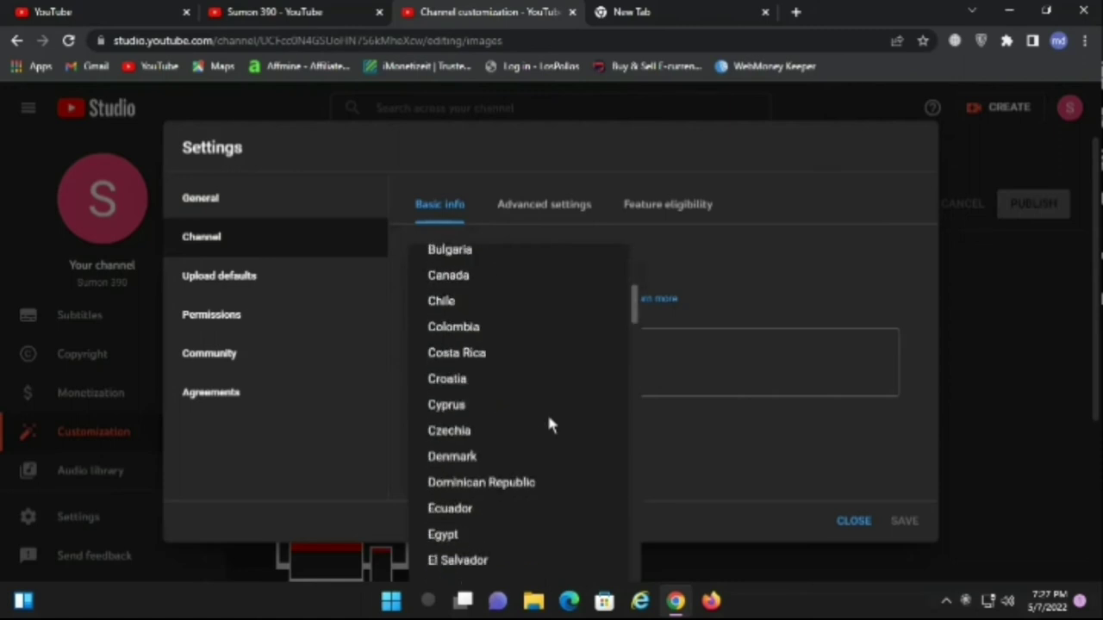
pyautogui.scroll(-5, 549, 423)
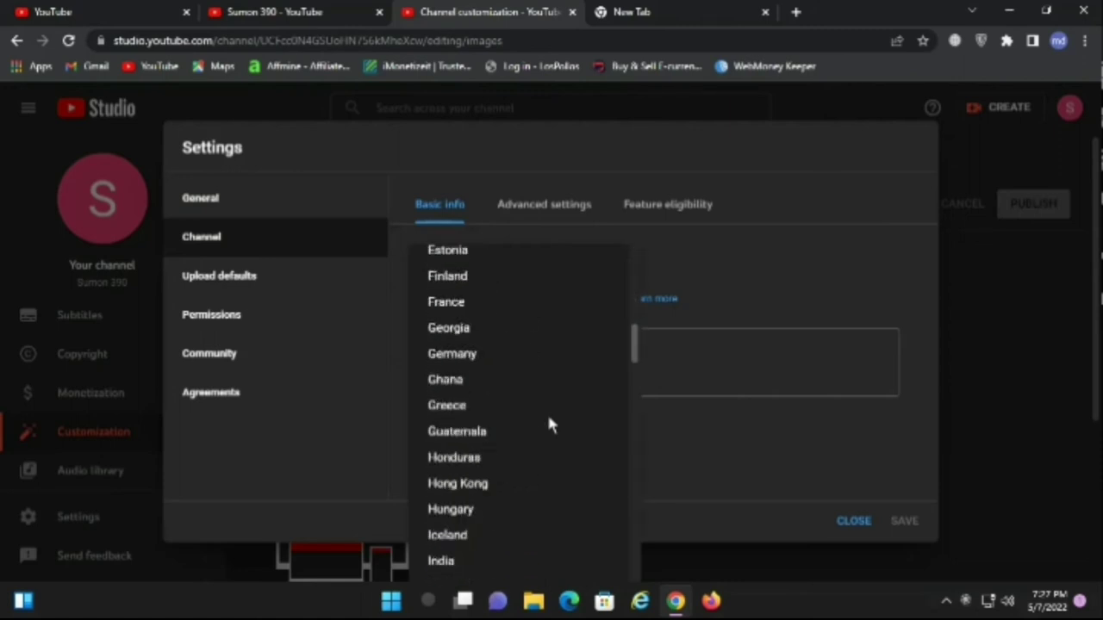
pyautogui.scroll(-3, 550, 424)
pyautogui.click(441, 412)
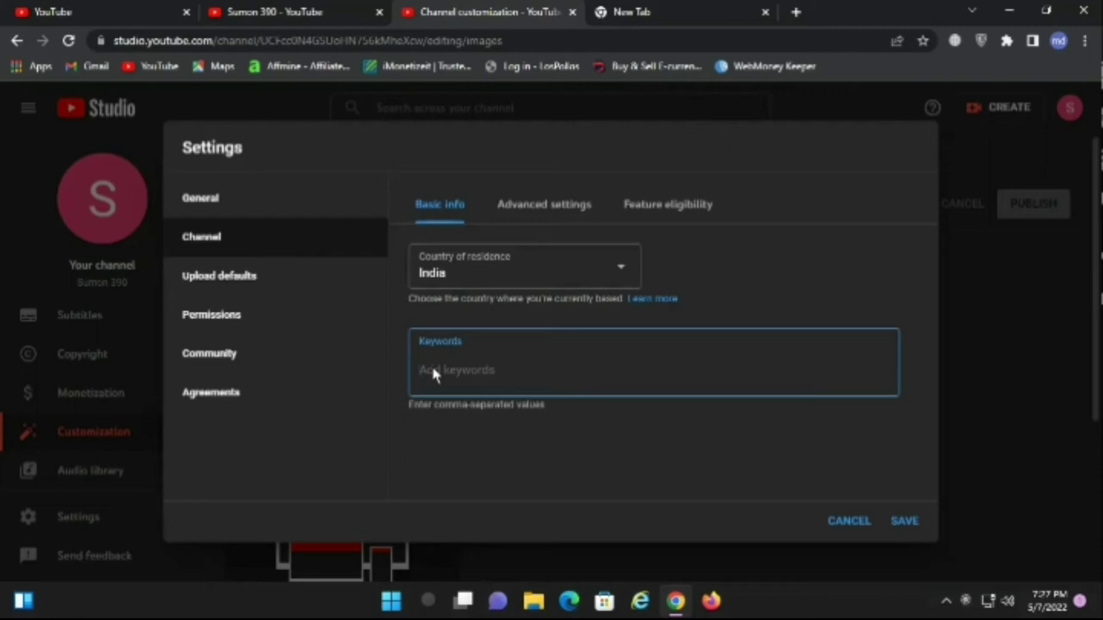
# Add the channel name twice, 'make money online', 'snapchat update' and 'snapchat update 2022' as keywords.
pyautogui.write('sumon 390')
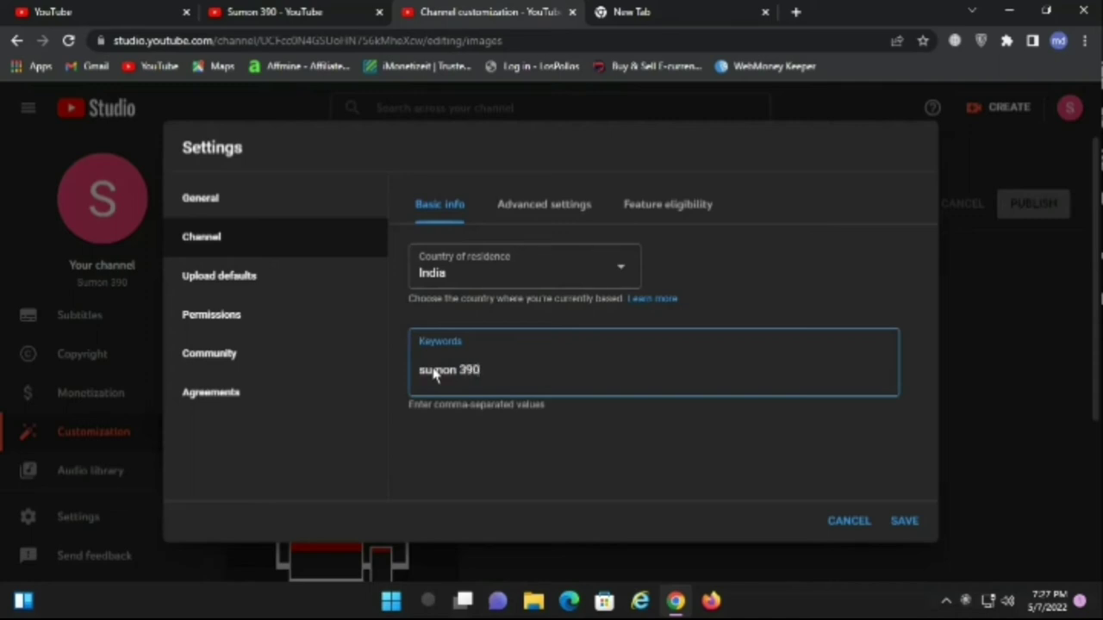
pyautogui.press('Return')
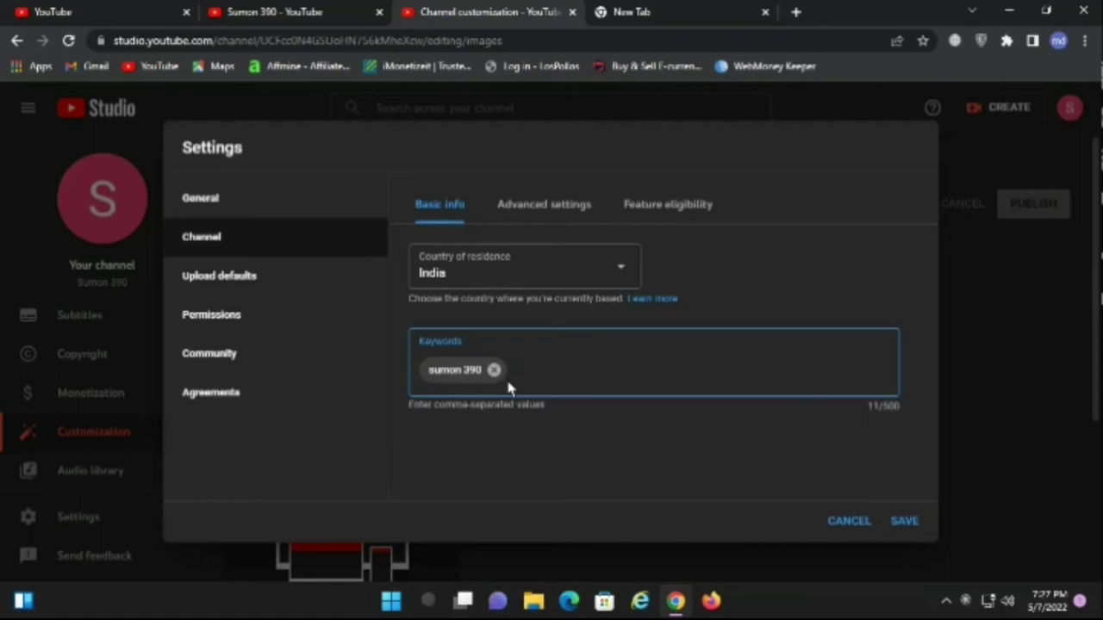
pyautogui.write('Sumon 390')
pyautogui.press('Return')
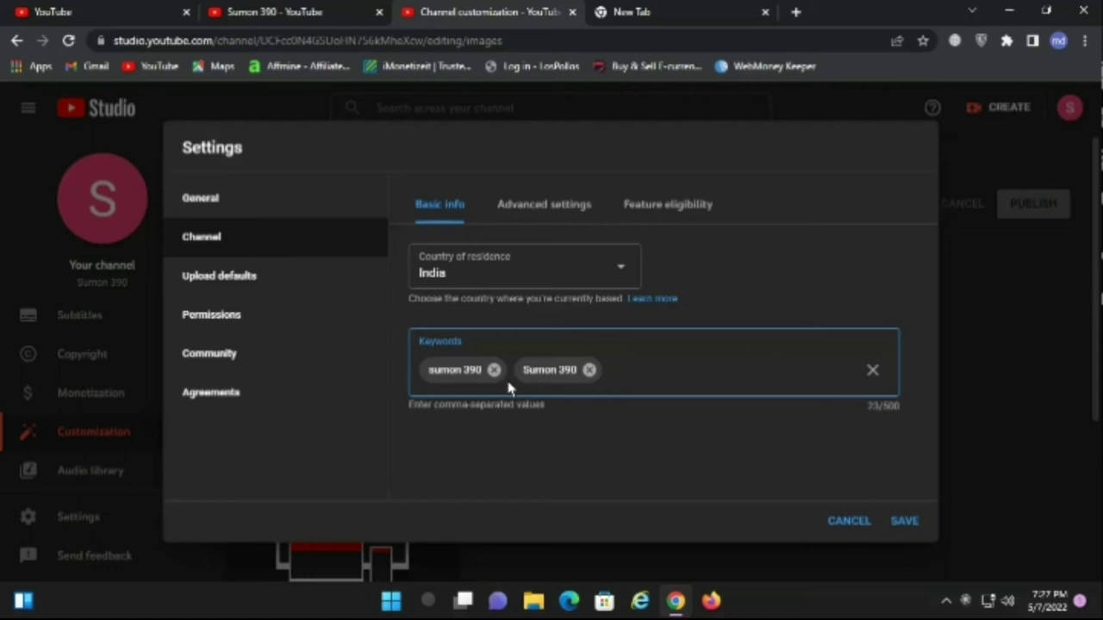
pyautogui.write('make money online')
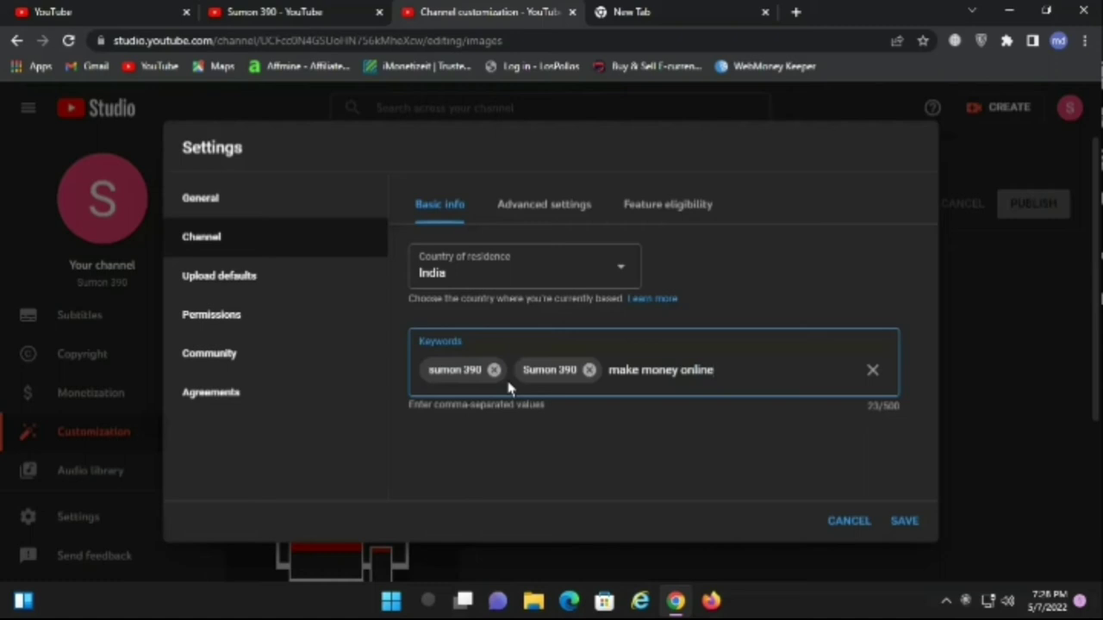
pyautogui.press('Return')
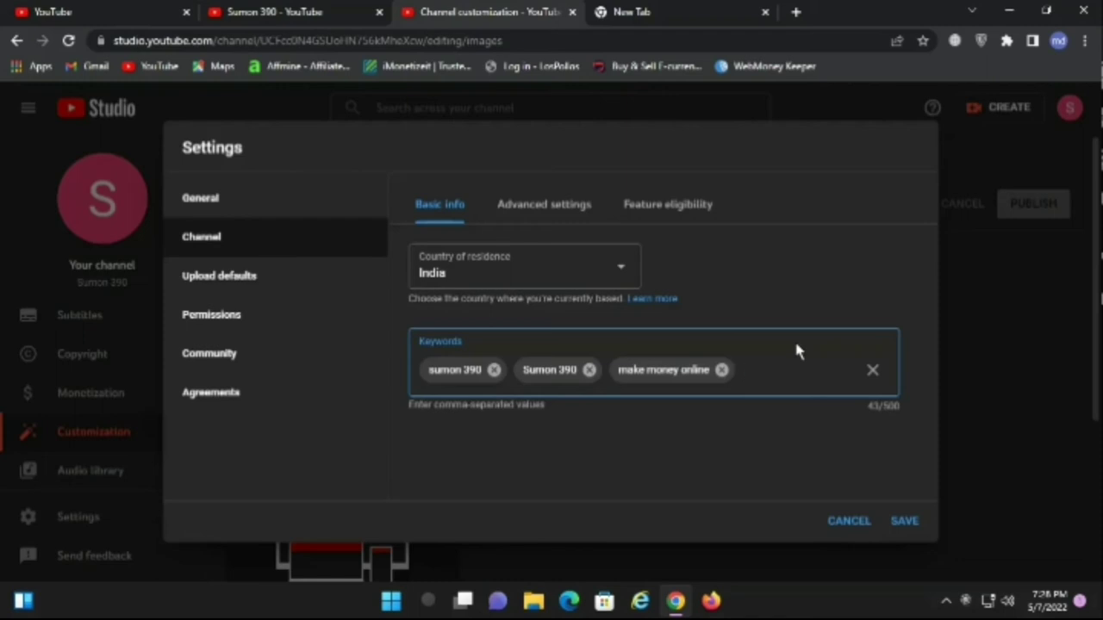
pyautogui.write('snapchat update,sn')
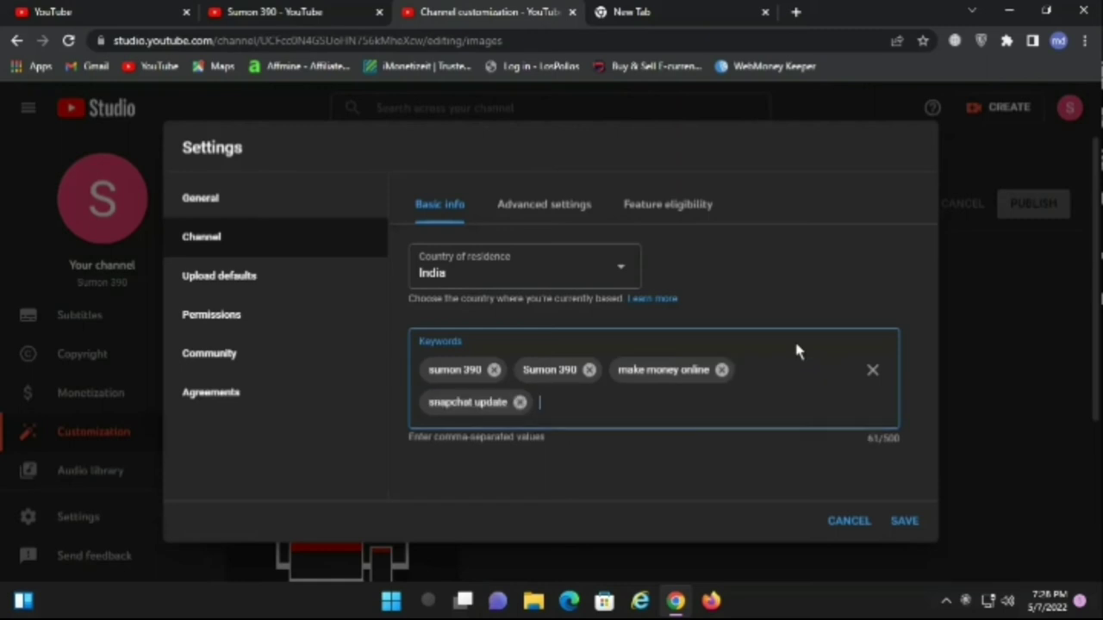
pyautogui.write('apchat up')
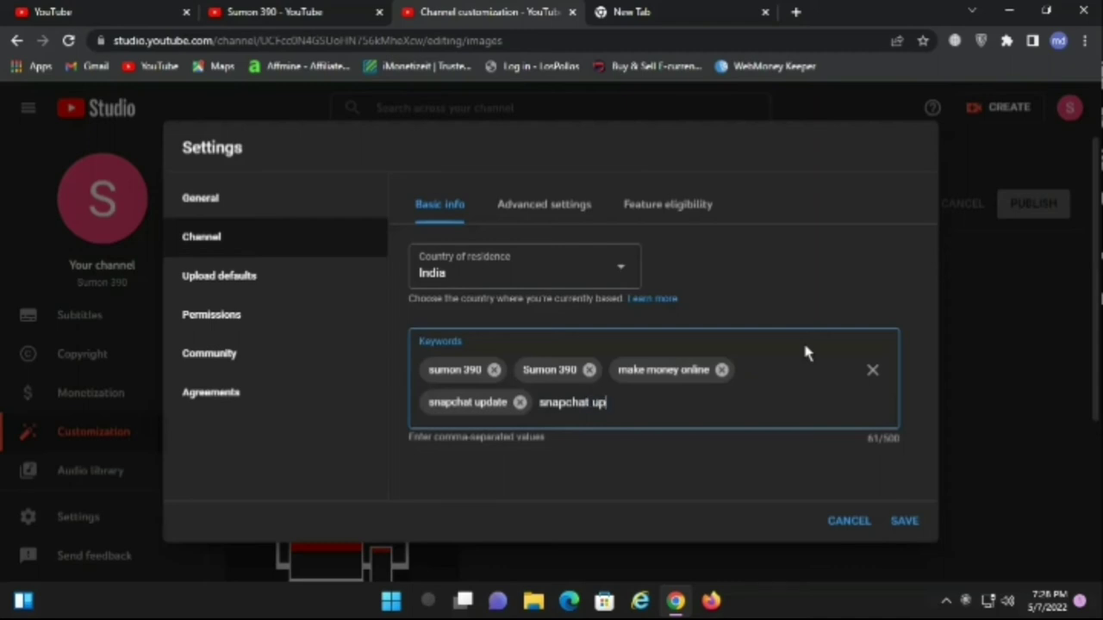
pyautogui.write('date 2022')
pyautogui.press('Return')
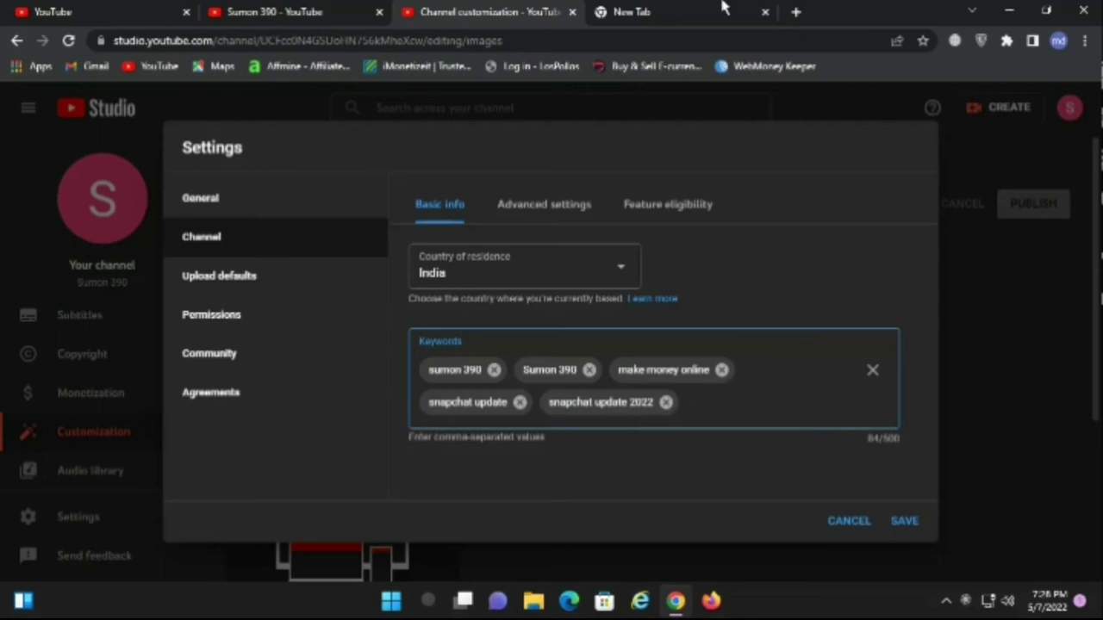
# Search YouTube for the suggested query 'snapchat update 2022 today'.
pyautogui.click(672, 8)
pyautogui.click(35, 11)
pyautogui.click(316, 106)
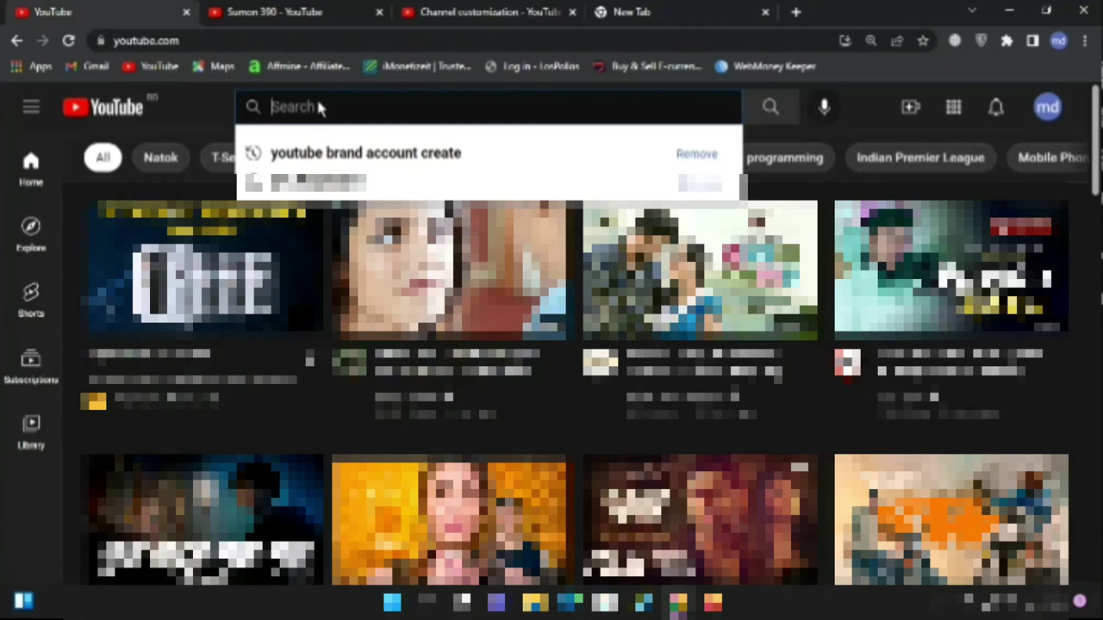
pyautogui.write('sap')
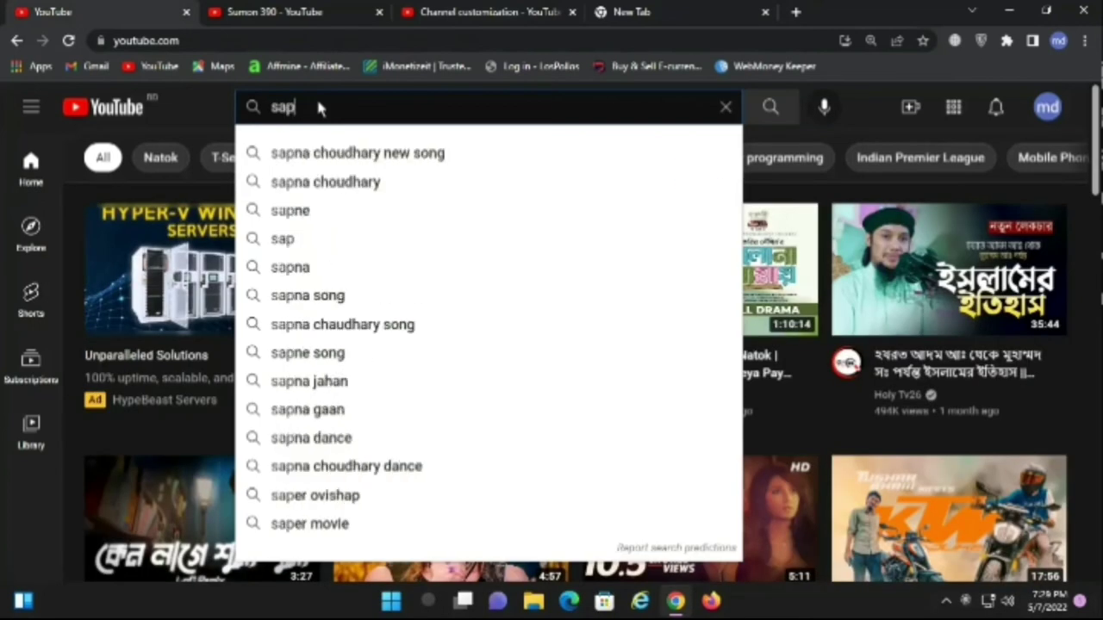
pyautogui.press('BackSpace')
pyautogui.press('BackSpace')
pyautogui.press('BackSpace')
pyautogui.write('snapchat')
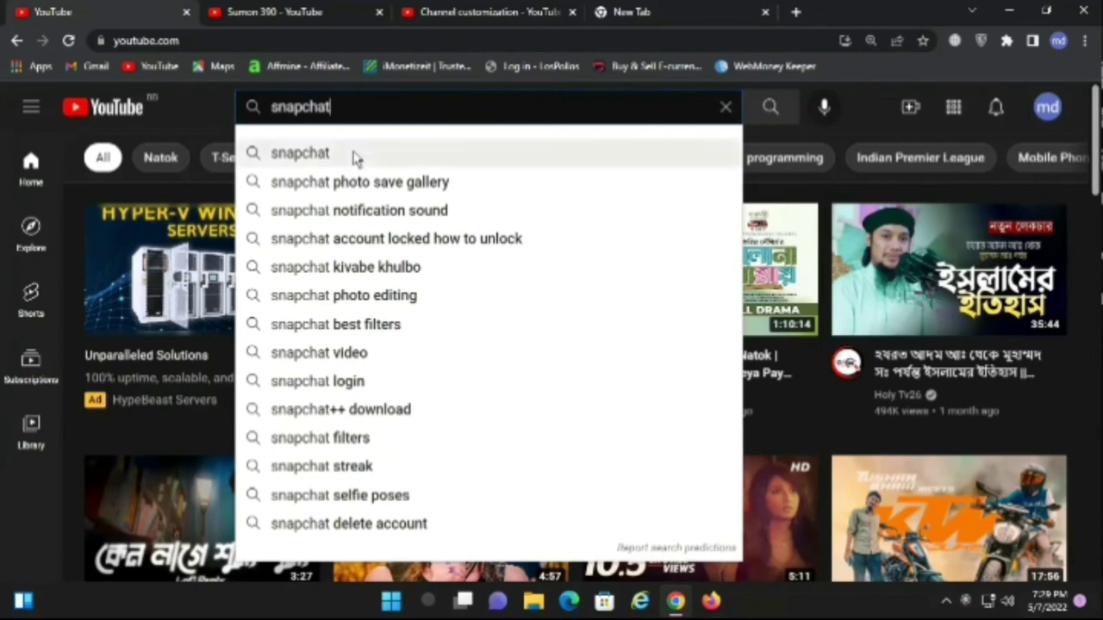
pyautogui.write(' upda')
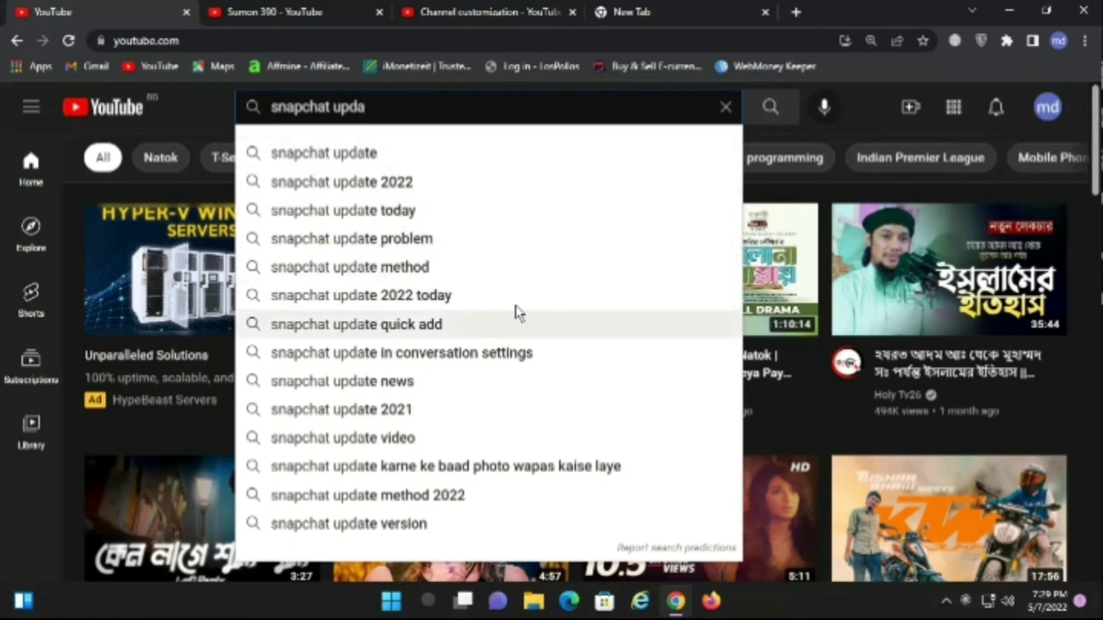
pyautogui.click(405, 298)
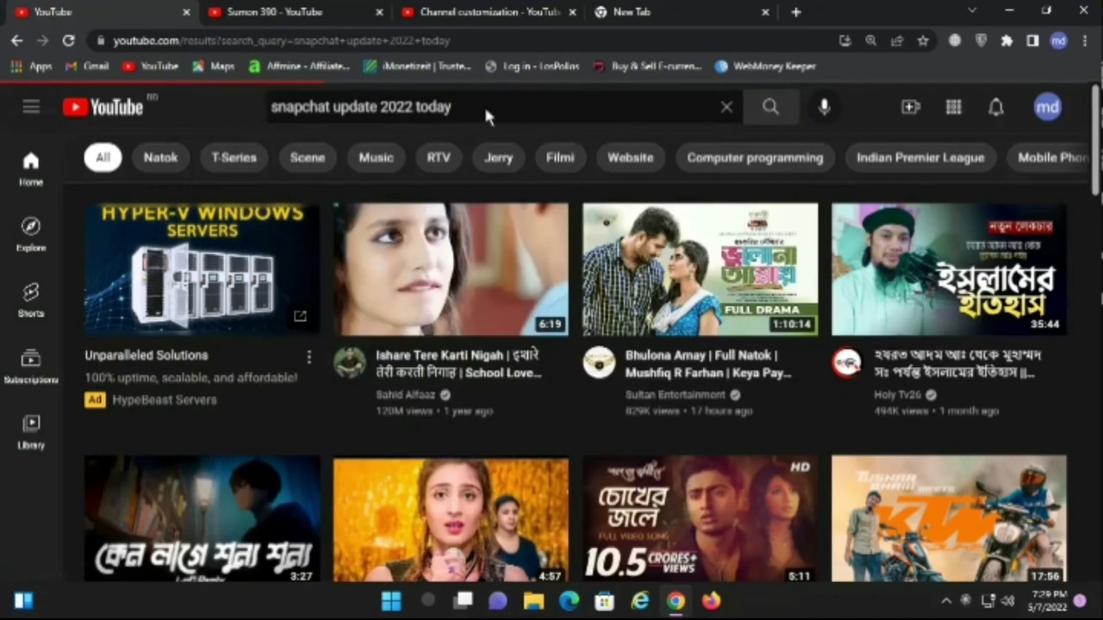
# Copy the search query into the Studio Keywords field as a sixth keyword and save the settings.
pyautogui.moveTo(479, 105); pyautogui.dragTo(220, 104)
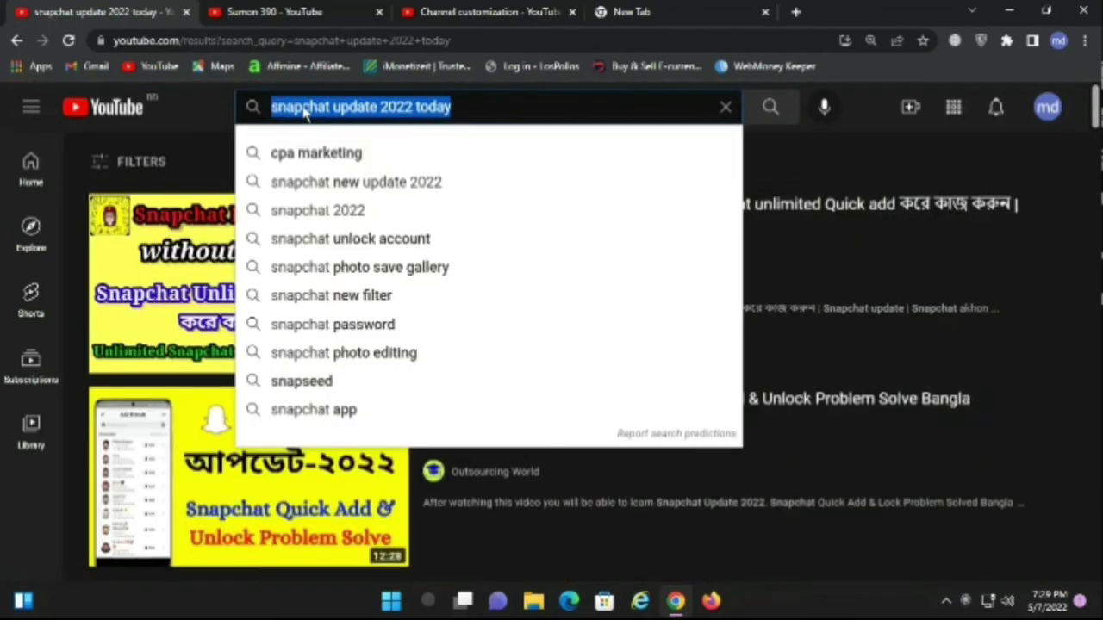
pyautogui.rightClick(302, 107)
pyautogui.click(338, 170)
pyautogui.click(632, 12)
pyautogui.click(500, 12)
pyautogui.click(626, 412)
pyautogui.rightClick(704, 405)
pyautogui.click(745, 288)
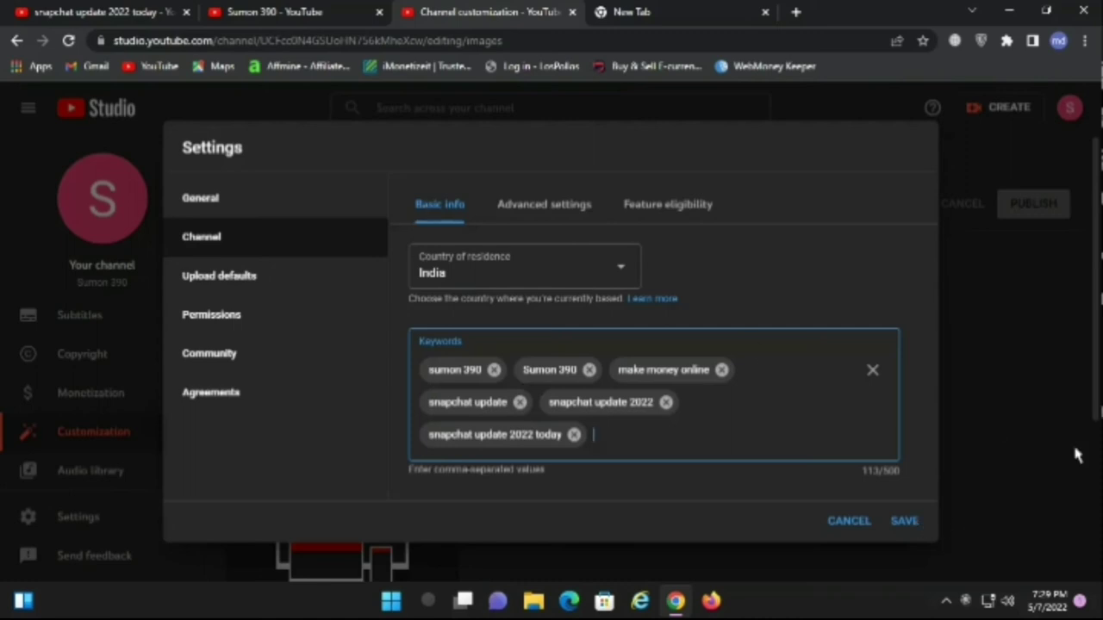
pyautogui.click(906, 523)
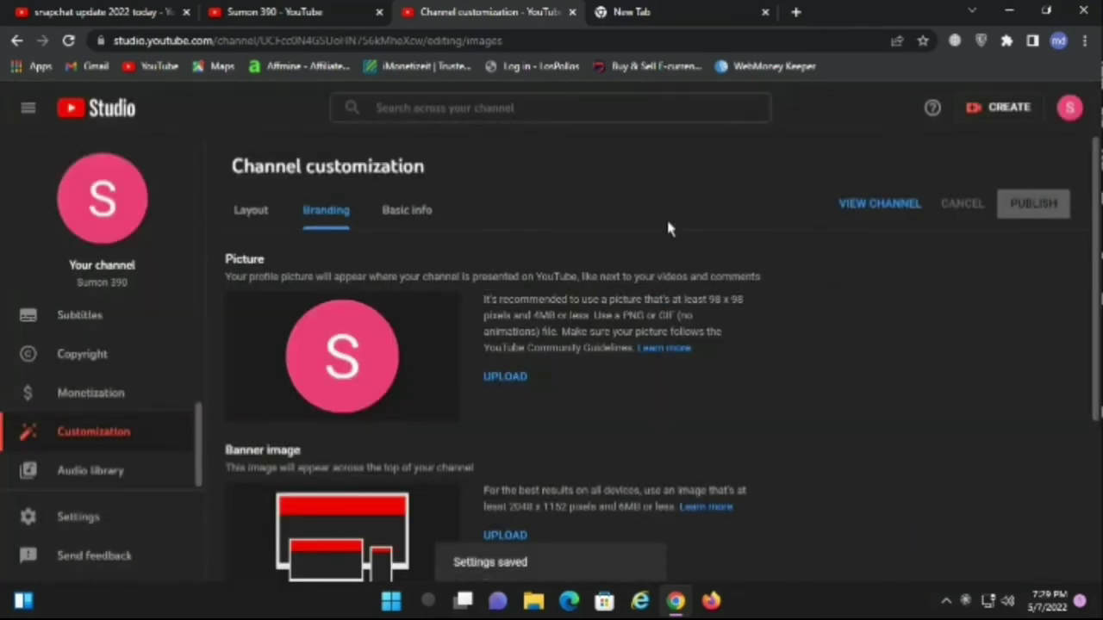
# In the channel's Advanced settings, mark the channel as 'No, not made for kids'.
pyautogui.click(70, 518)
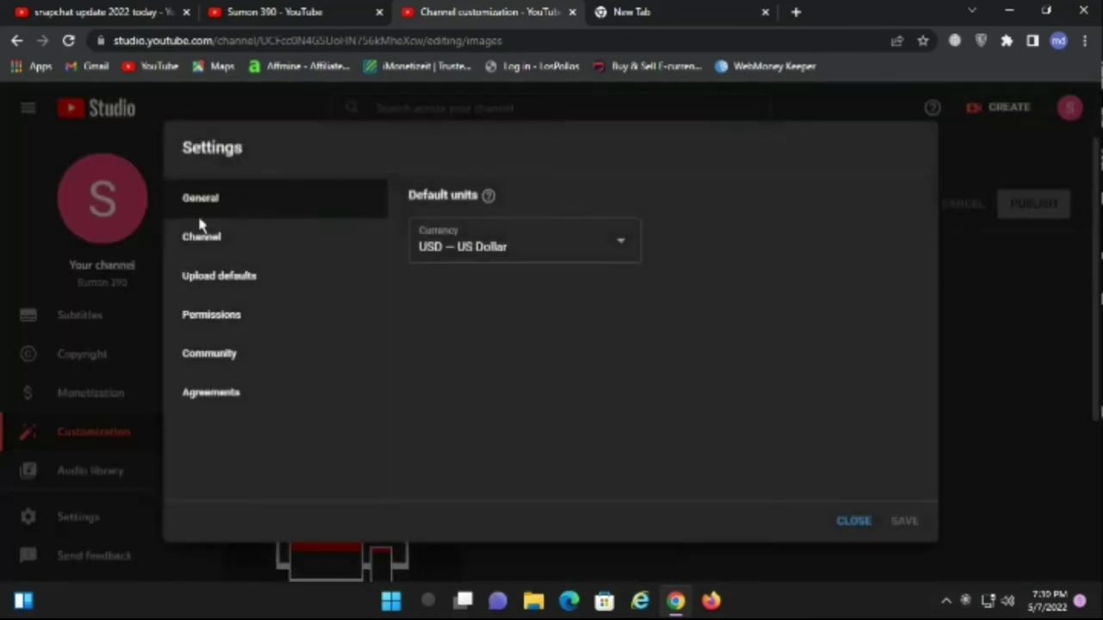
pyautogui.click(200, 247)
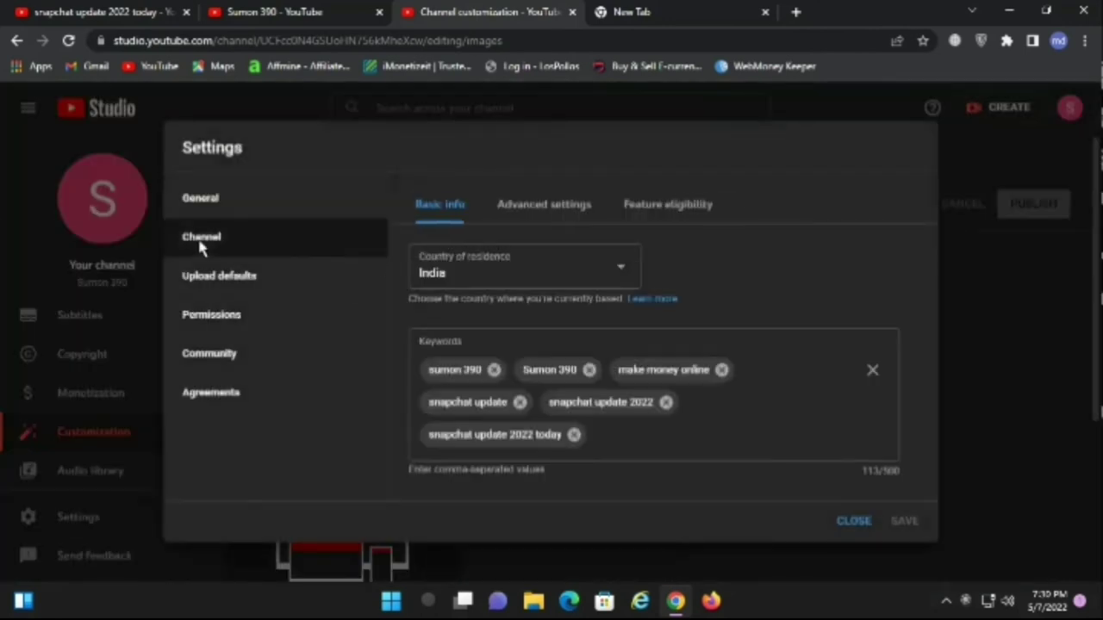
pyautogui.click(565, 210)
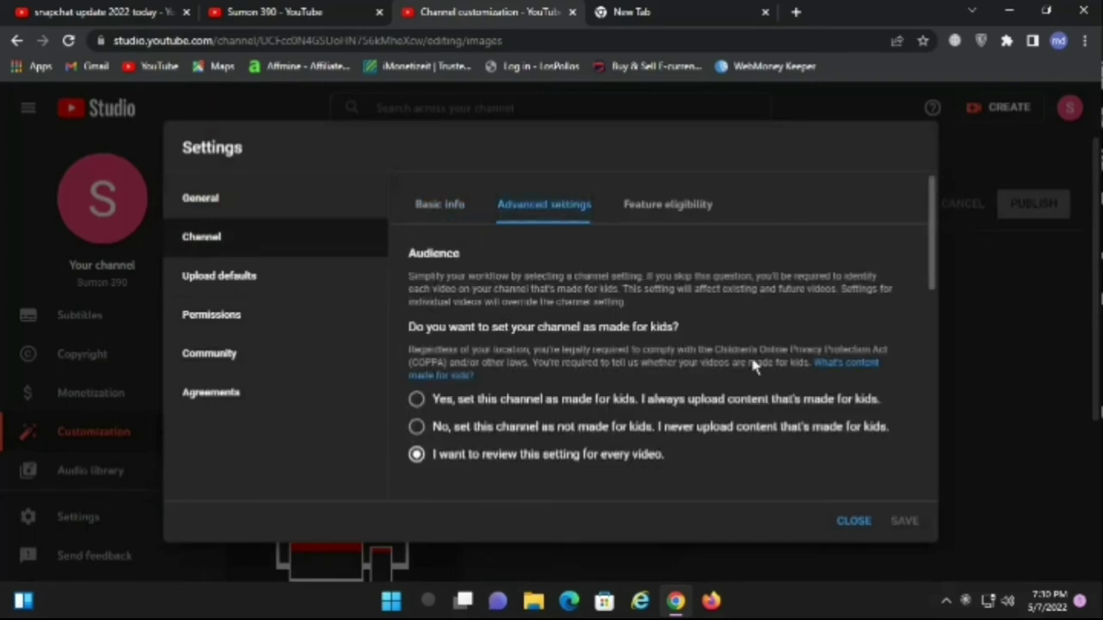
pyautogui.scroll(-2, 647, 300)
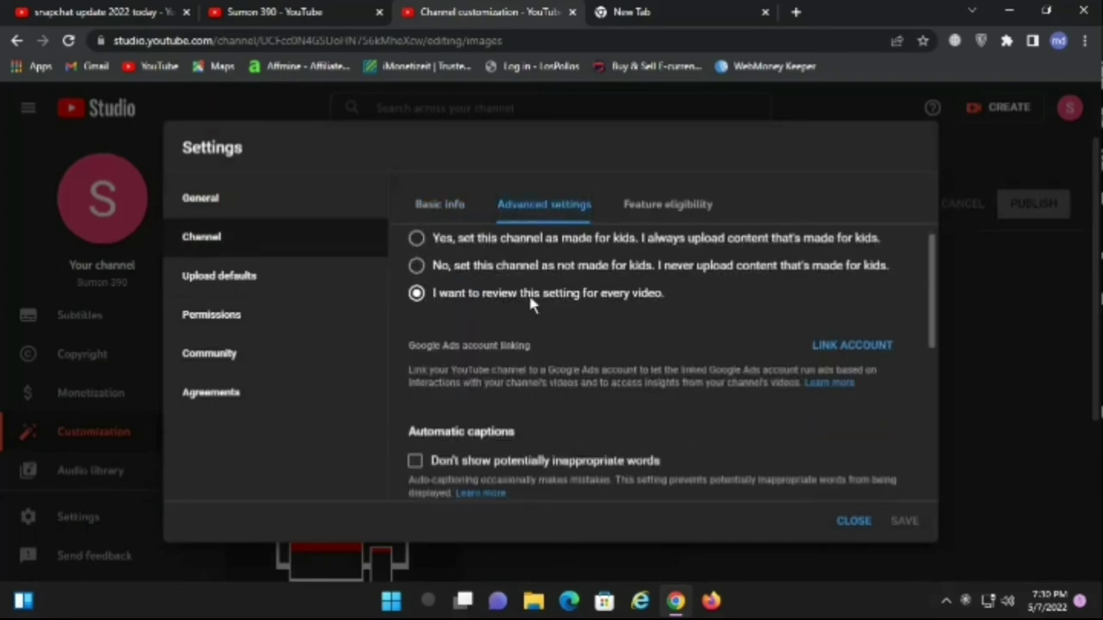
pyautogui.scroll(1, 451, 285)
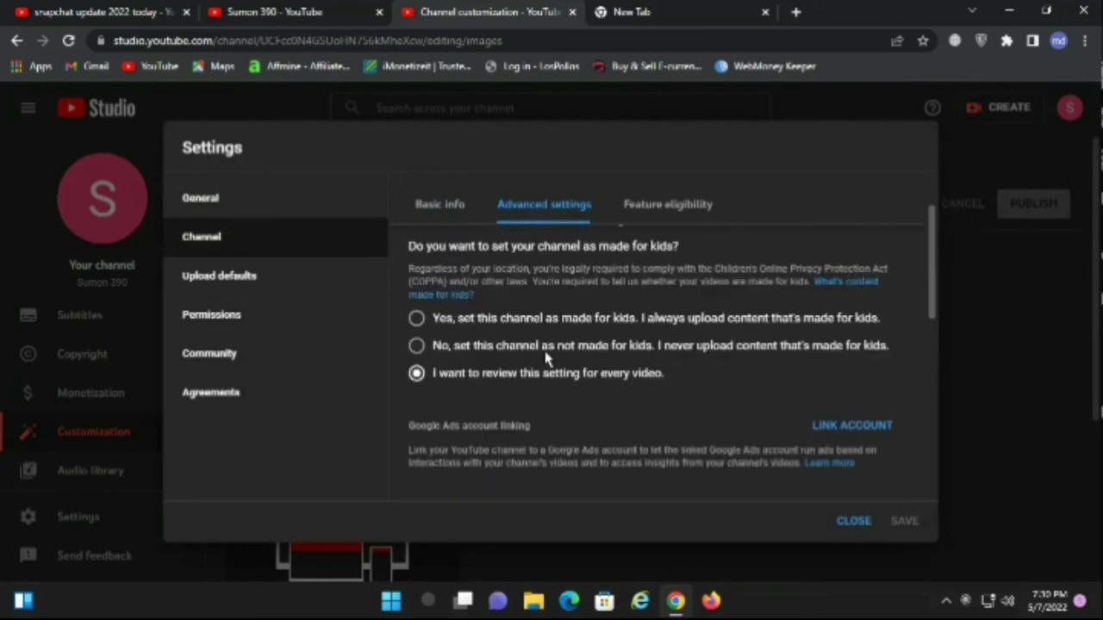
pyautogui.click(416, 346)
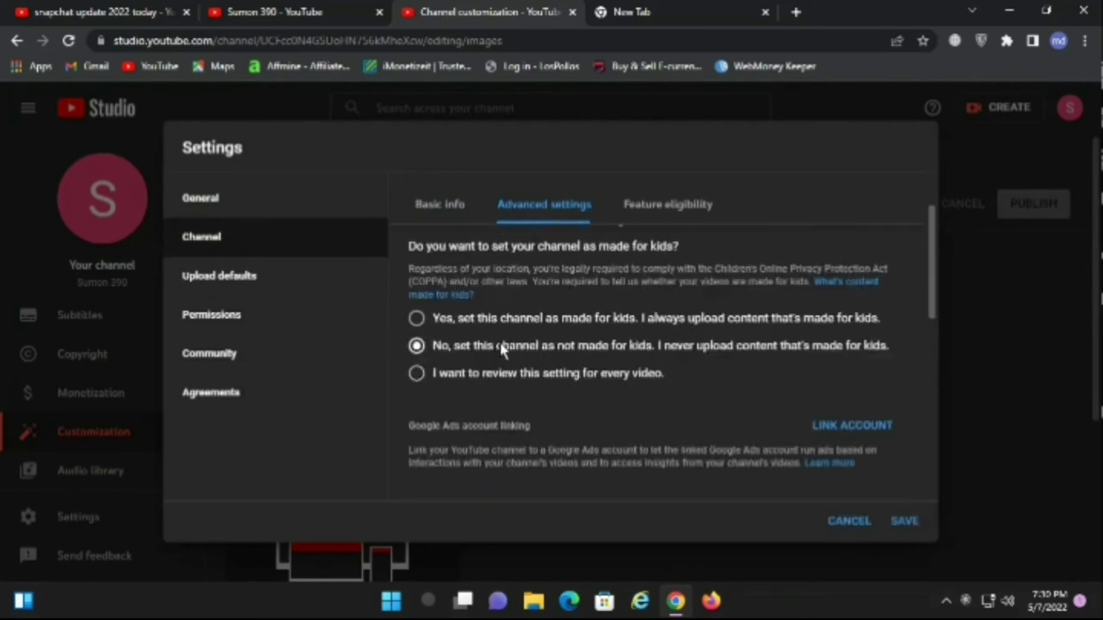
# Uncheck the subscriber count display and save the advanced settings.
pyautogui.scroll(-2, 669, 340)
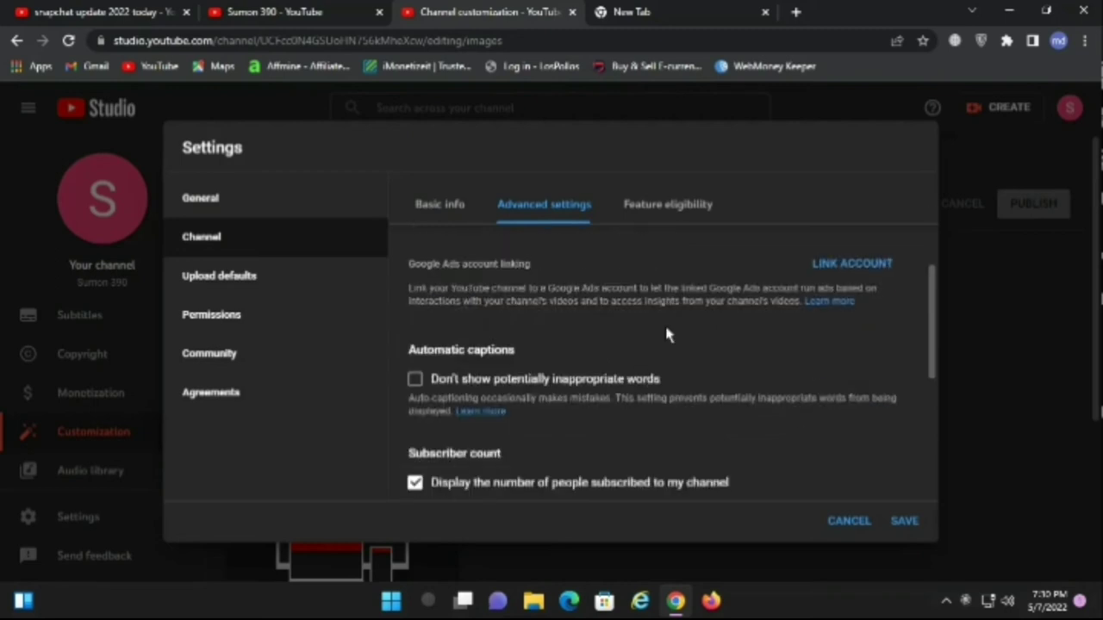
pyautogui.scroll(-2, 586, 388)
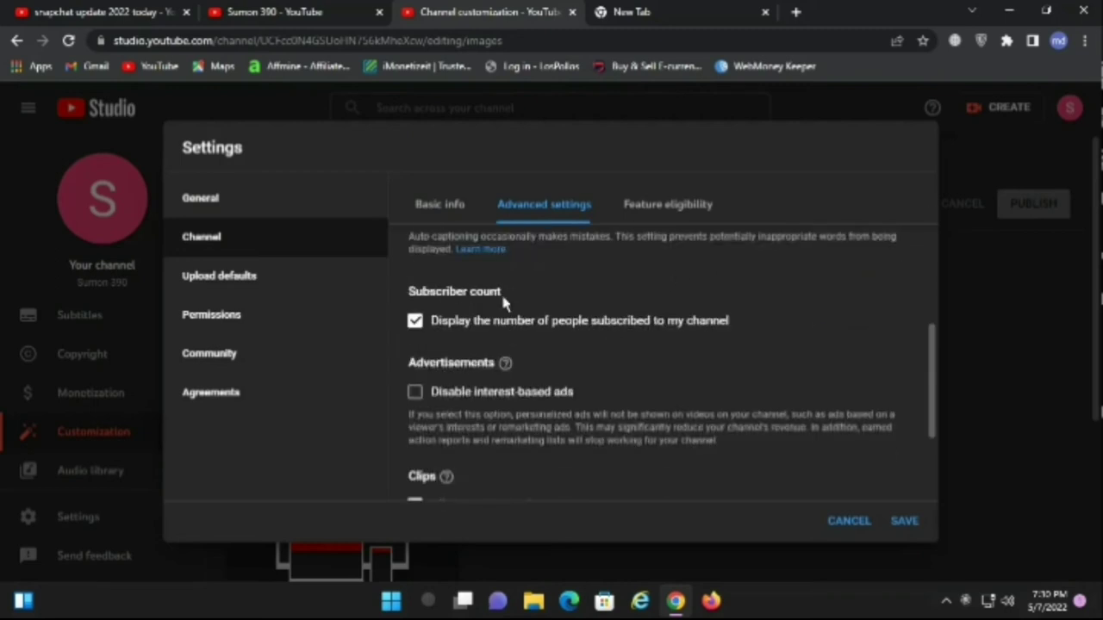
pyautogui.click(415, 322)
pyautogui.click(416, 321)
pyautogui.click(416, 321)
pyautogui.scroll(-2, 646, 345)
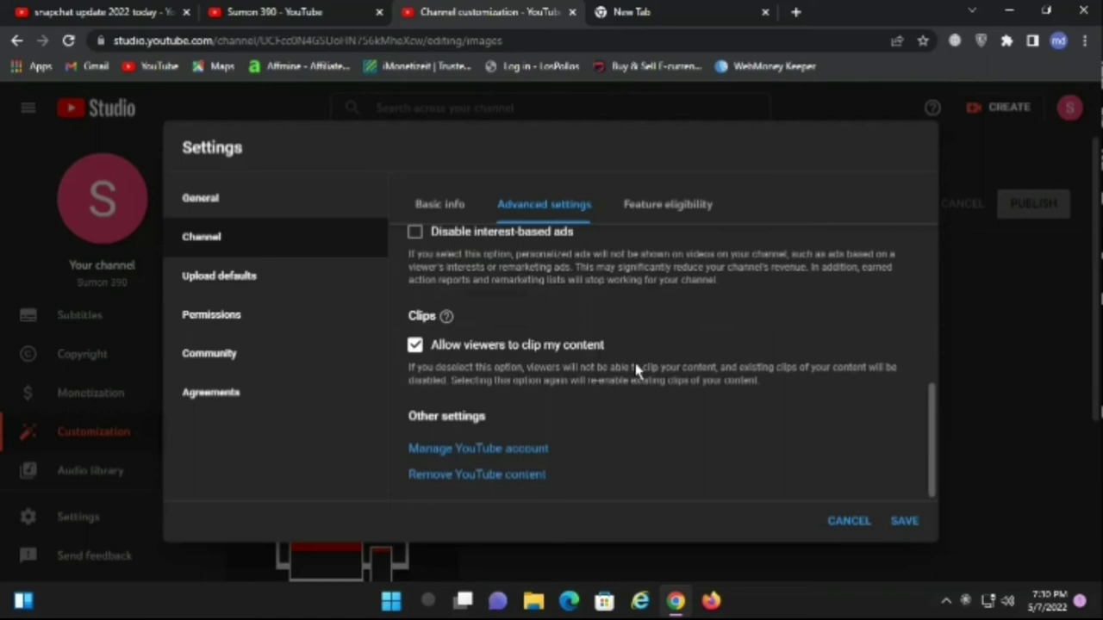
pyautogui.scroll(6, 646, 362)
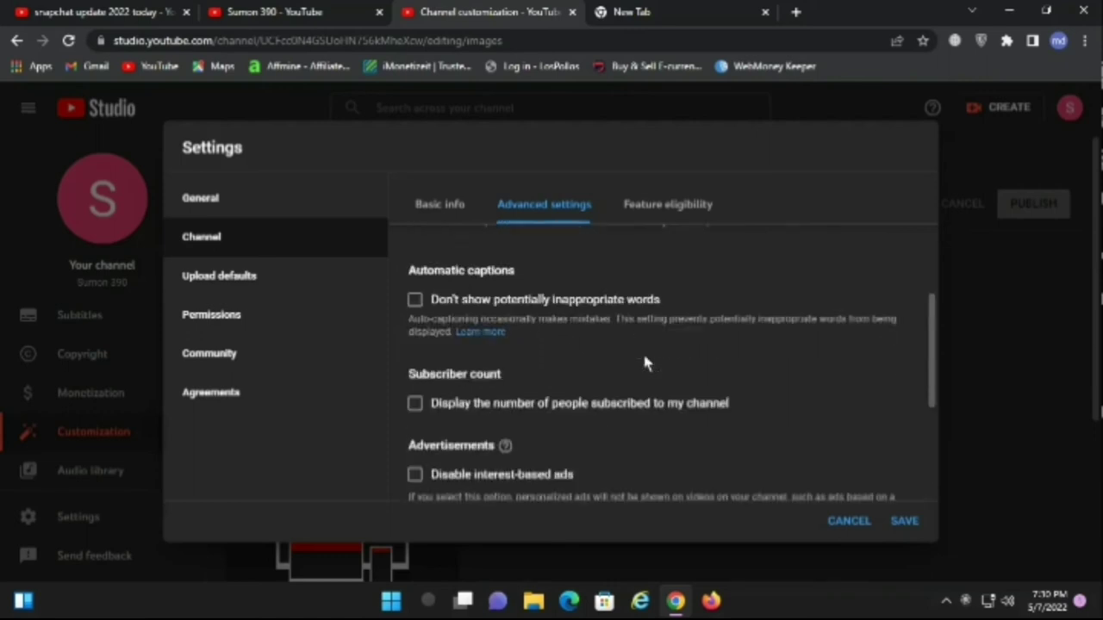
pyautogui.click(905, 521)
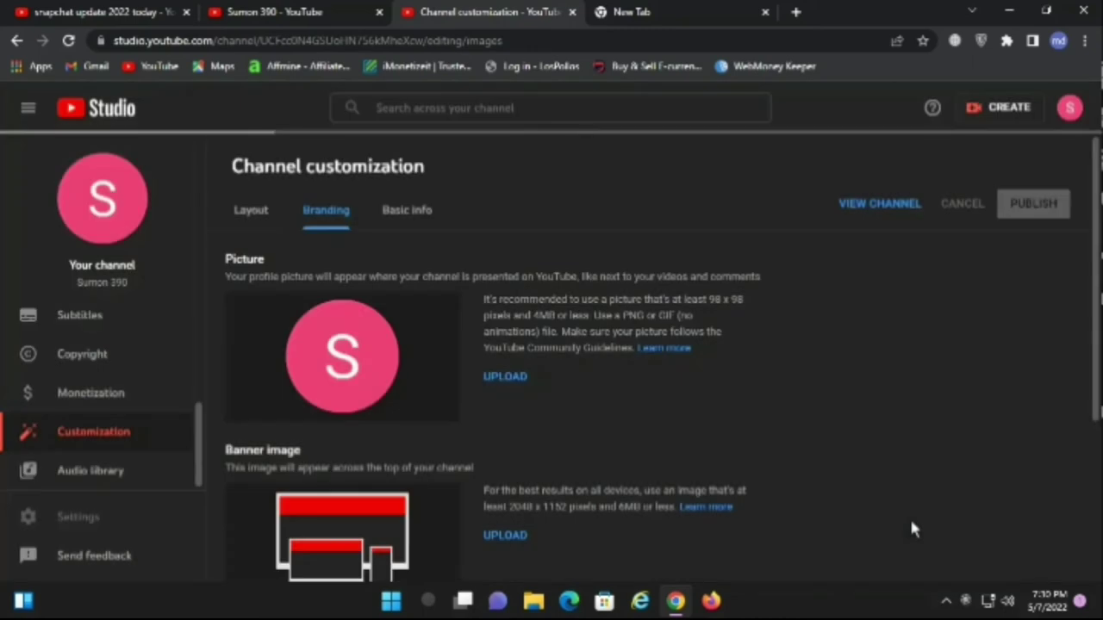
# From Feature eligibility, expand Intermediate features and start phone number verification.
pyautogui.click(64, 516)
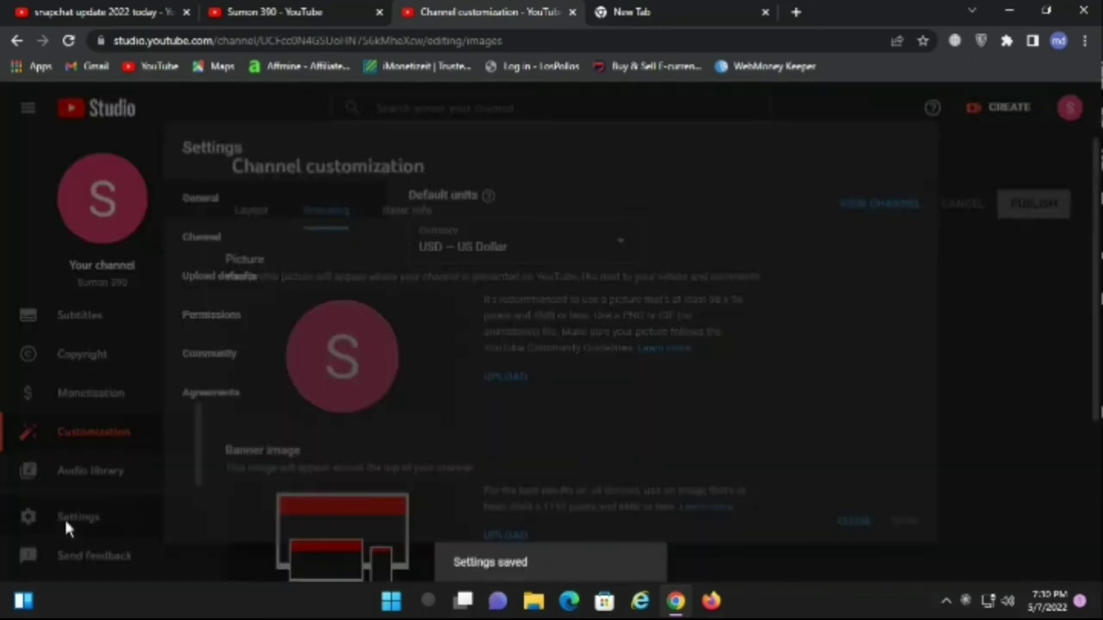
pyautogui.click(201, 243)
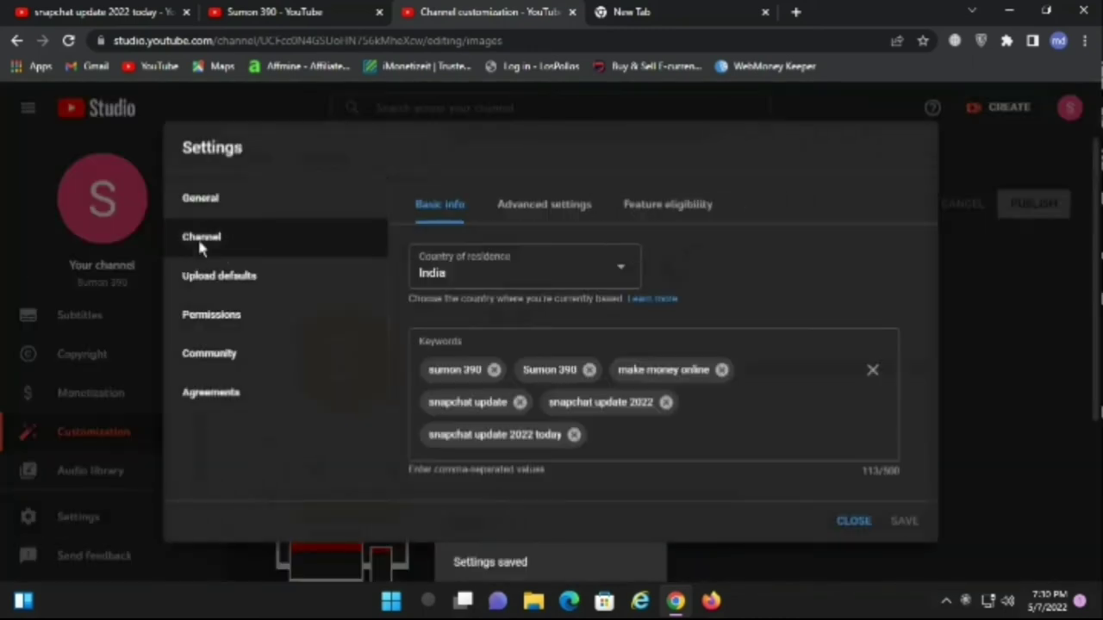
pyautogui.click(677, 205)
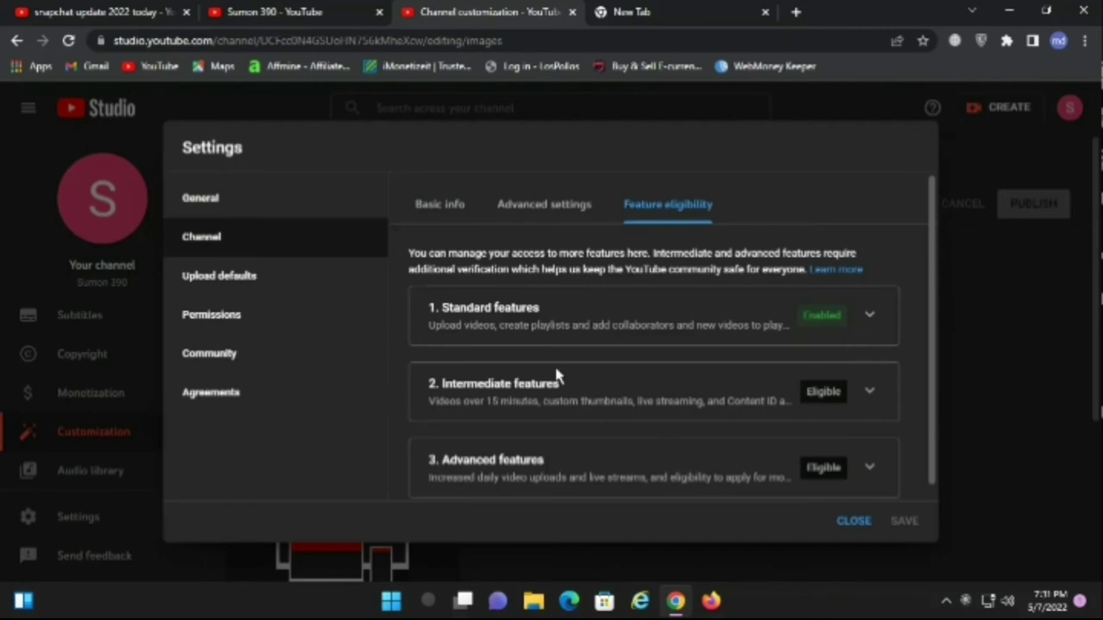
pyautogui.click(870, 393)
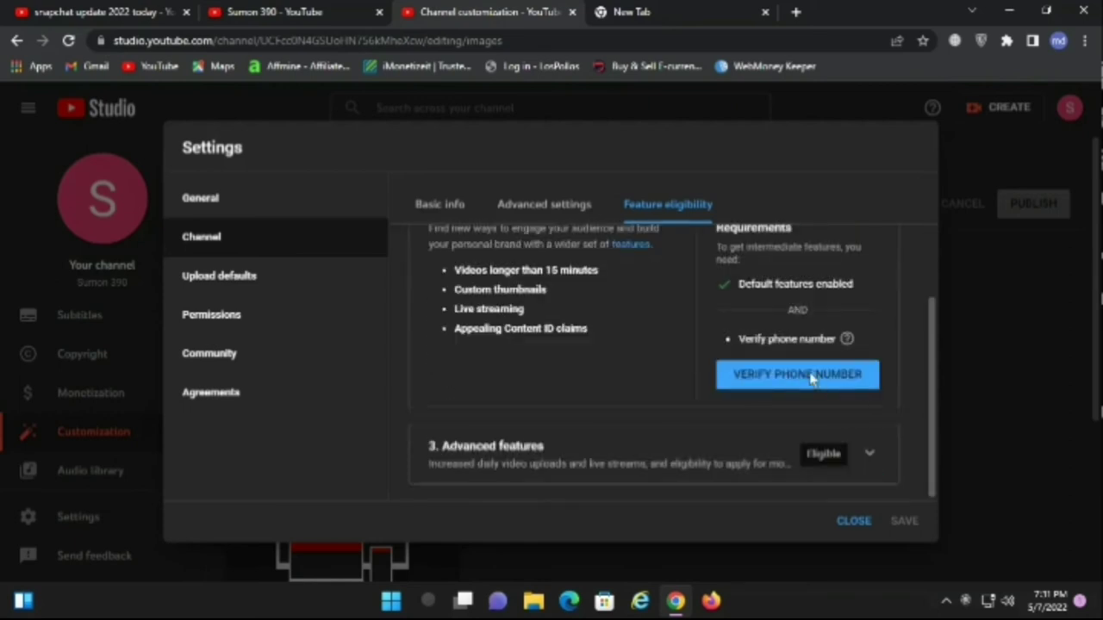
pyautogui.click(791, 376)
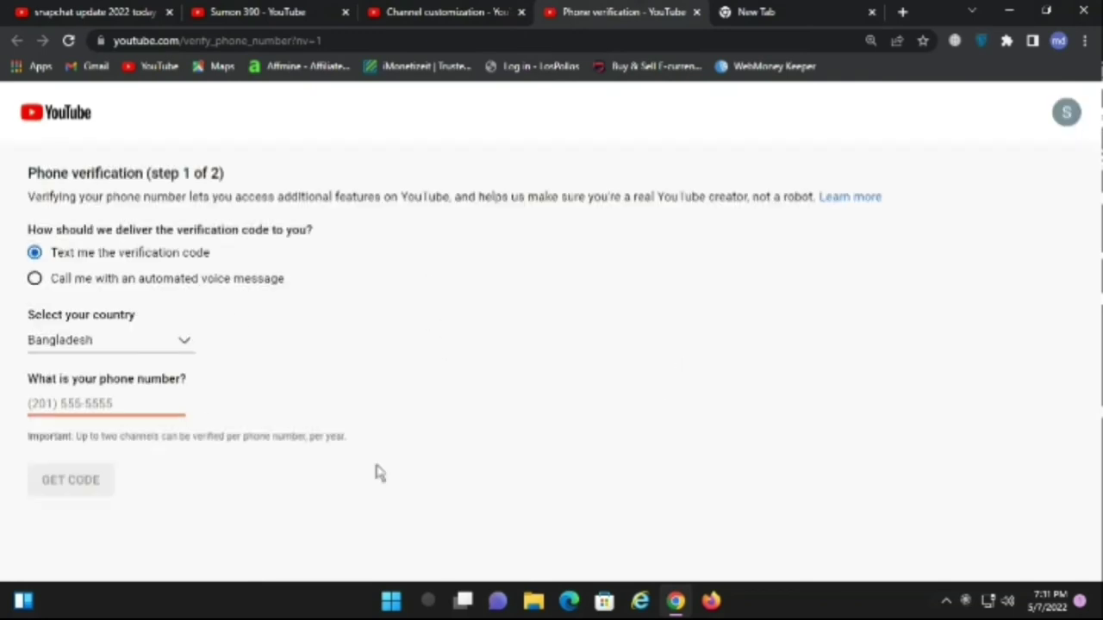
# Choose Bangladesh as the country, enter the phone number, and request a code by text.
pyautogui.click(52, 412)
pyautogui.click(160, 341)
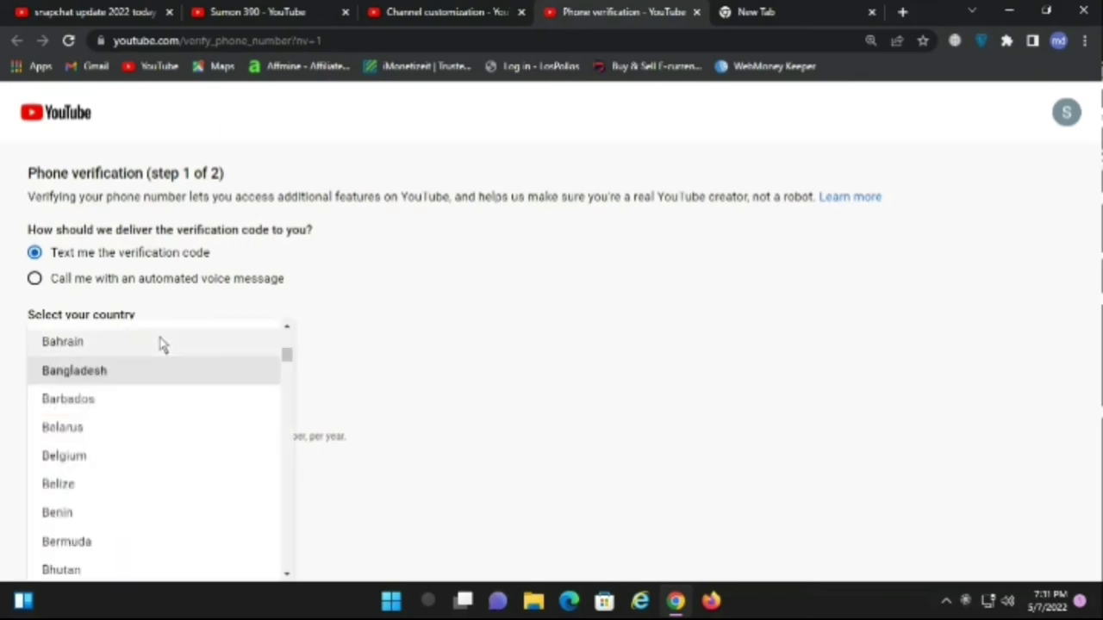
pyautogui.click(93, 370)
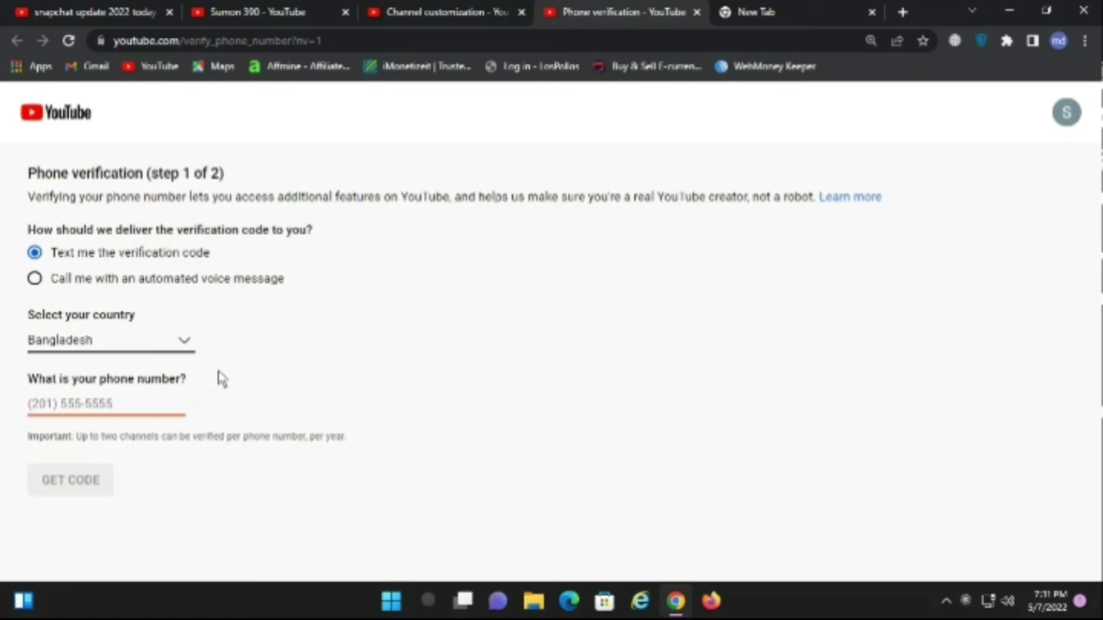
pyautogui.click(75, 412)
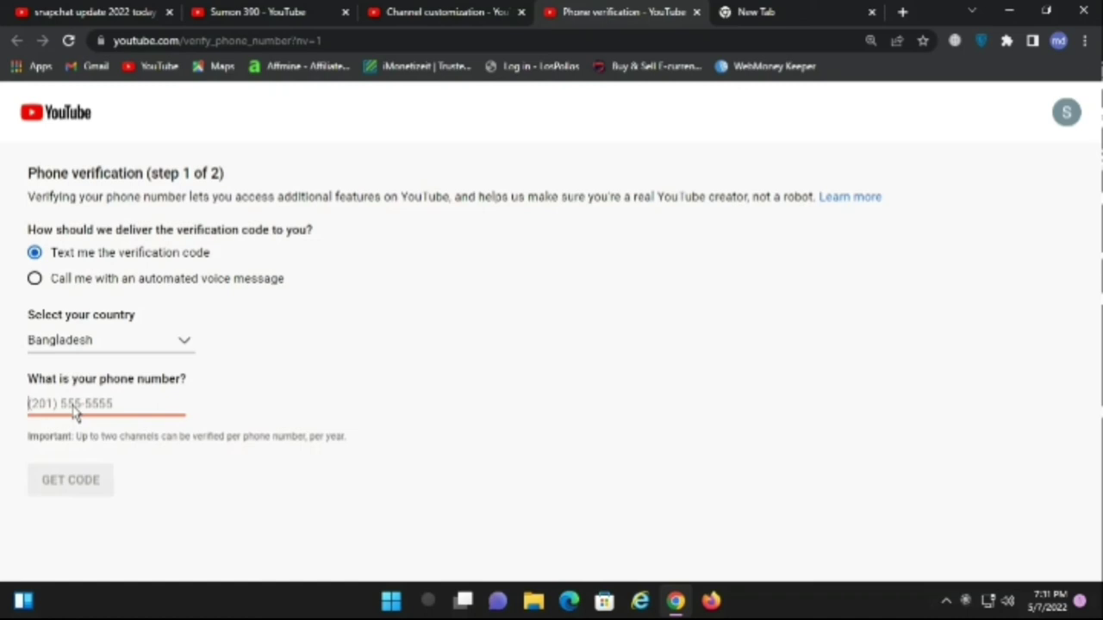
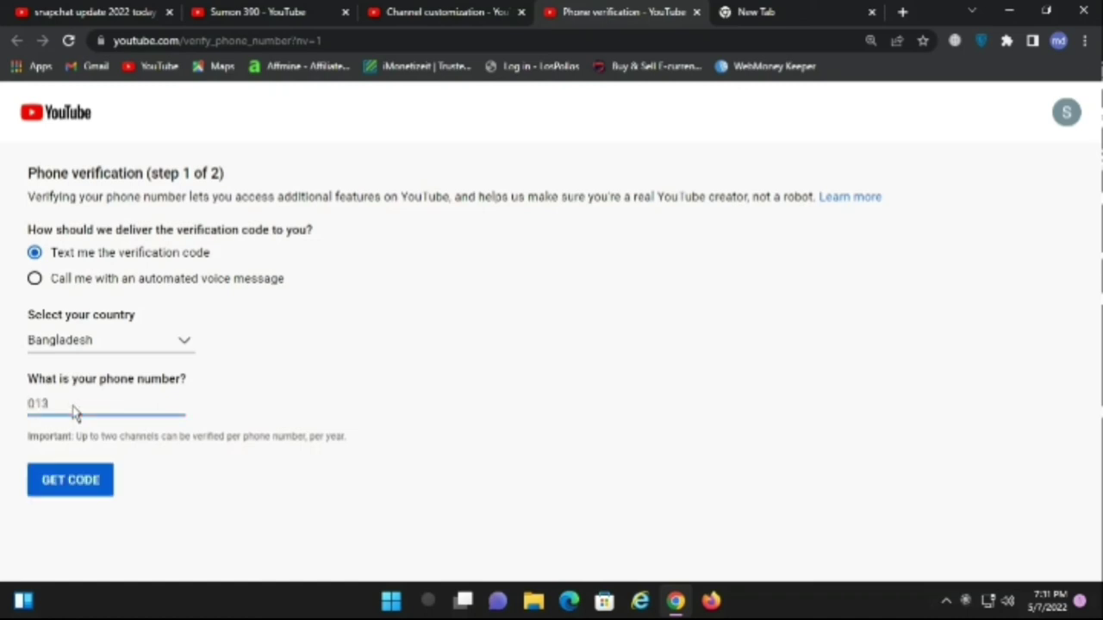
pyautogui.click(67, 493)
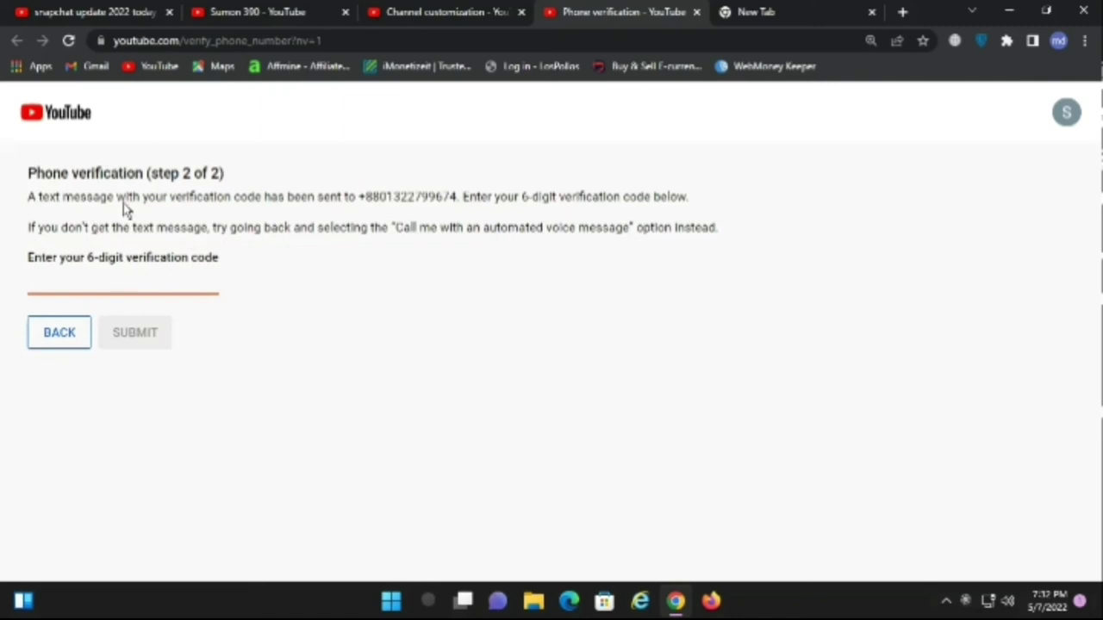
# Request a fresh code, enter the 6-digit verification code from the SMS, and submit it.
pyautogui.click(76, 295)
pyautogui.click(66, 343)
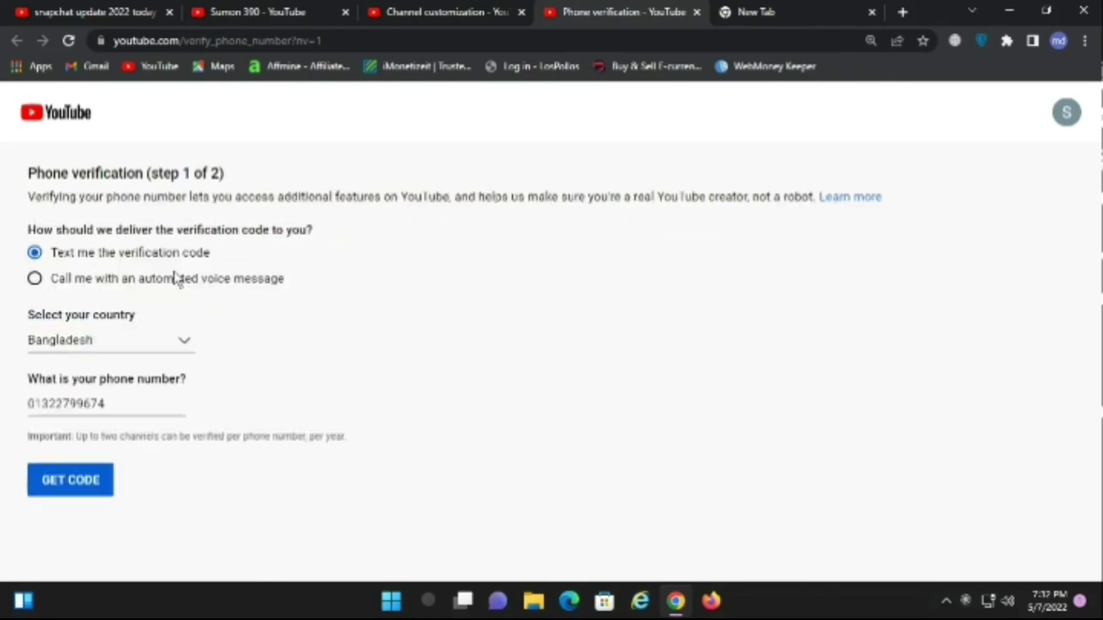
pyautogui.click(61, 481)
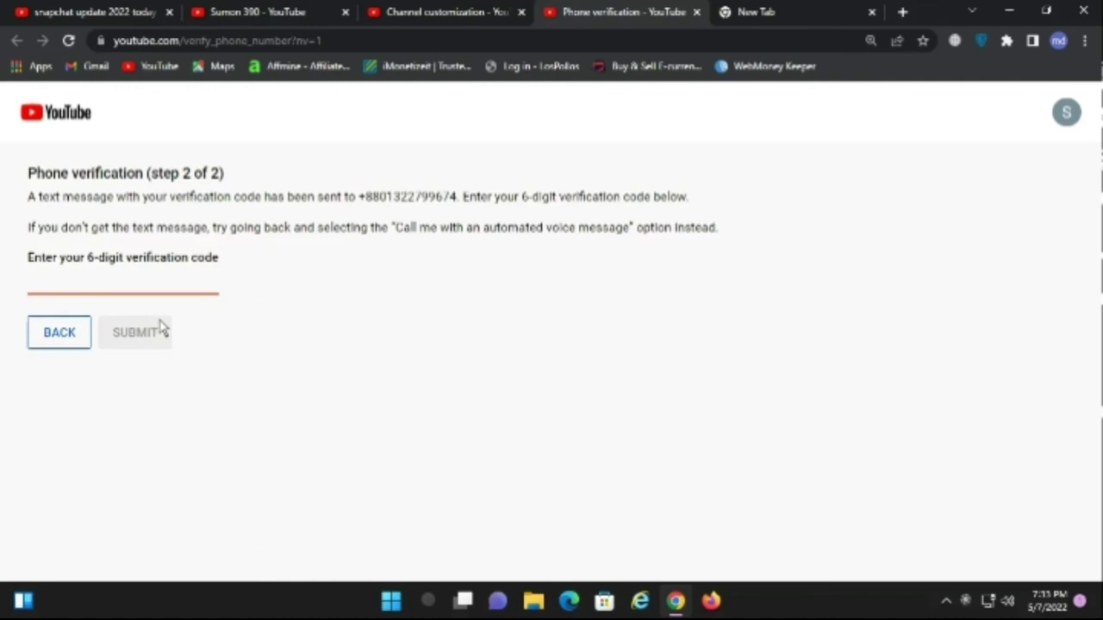
pyautogui.click(91, 290)
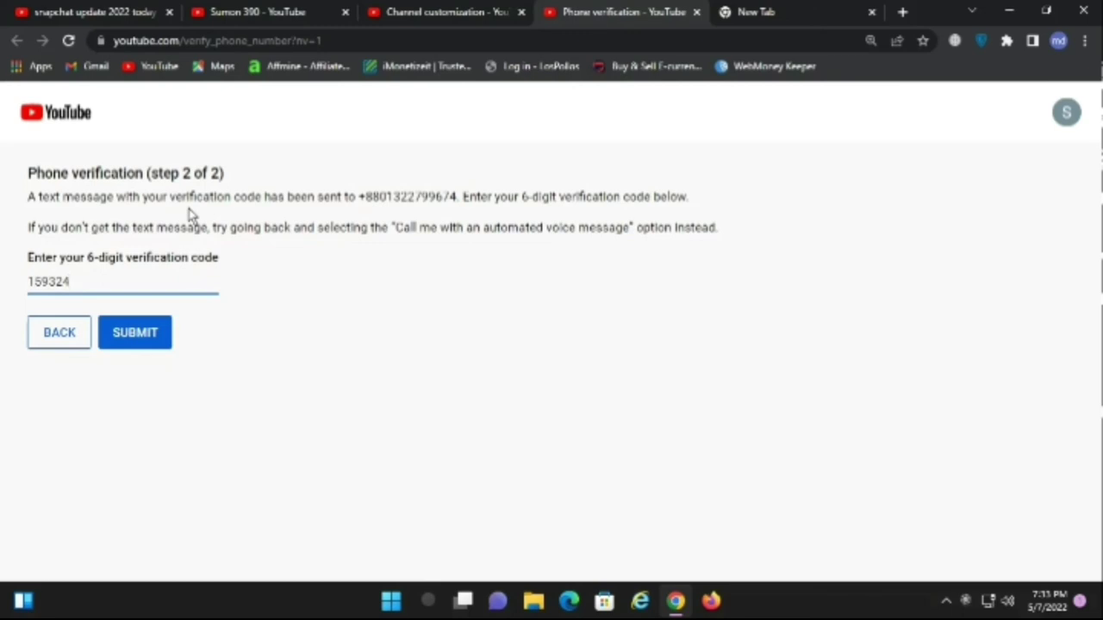
pyautogui.click(147, 338)
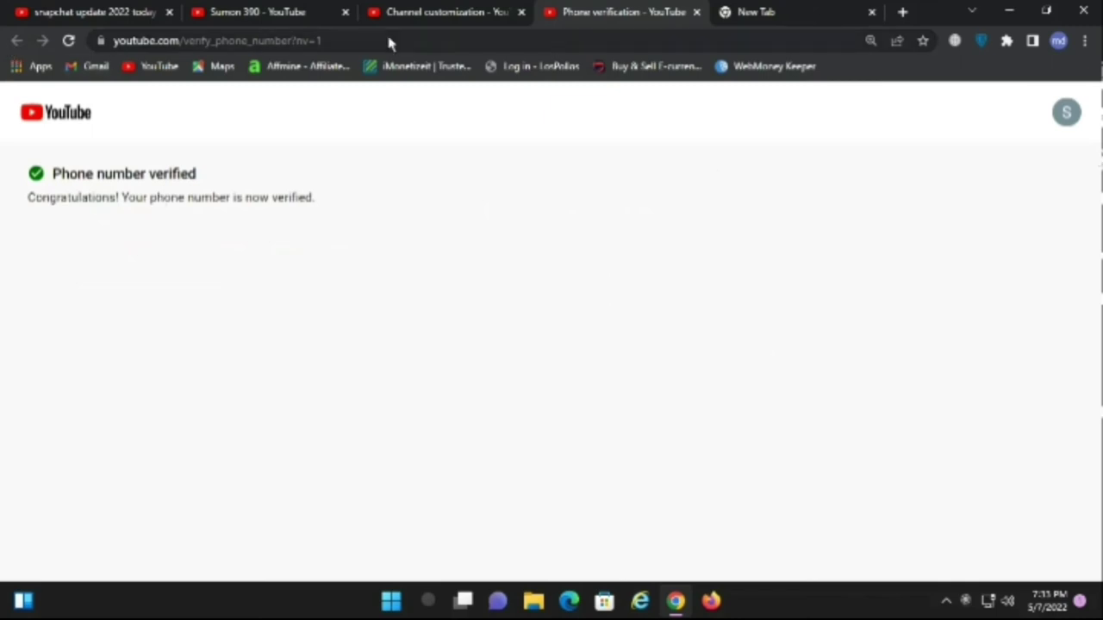
# Close the verification tab and check Intermediate features is Enabled, then view Advanced settings and Basic info.
pyautogui.click(69, 42)
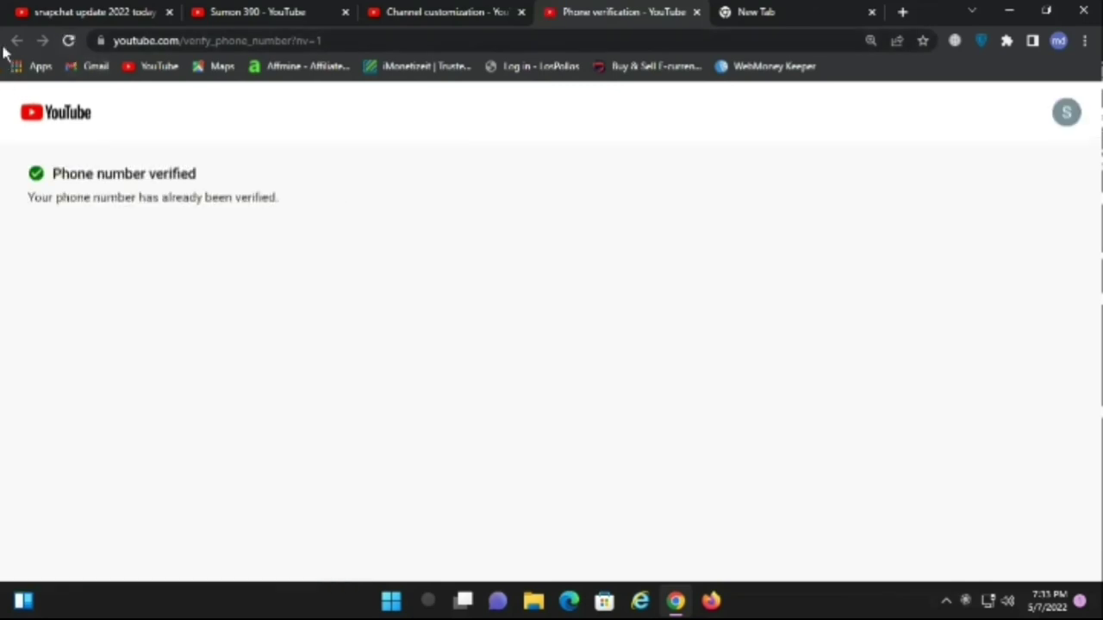
pyautogui.click(696, 12)
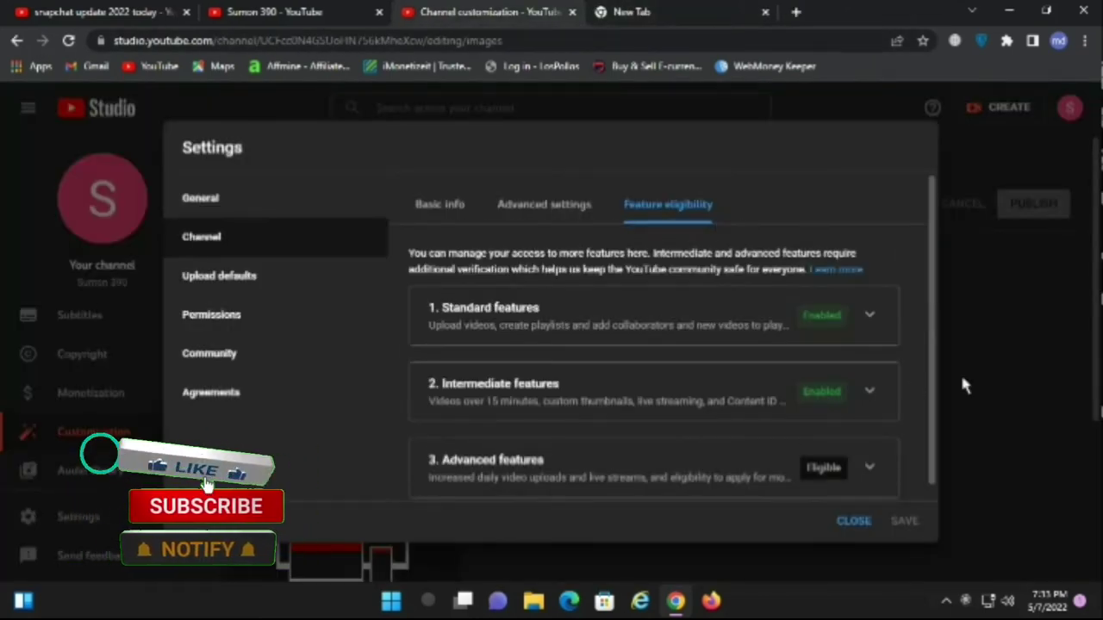
pyautogui.scroll(-1, 832, 453)
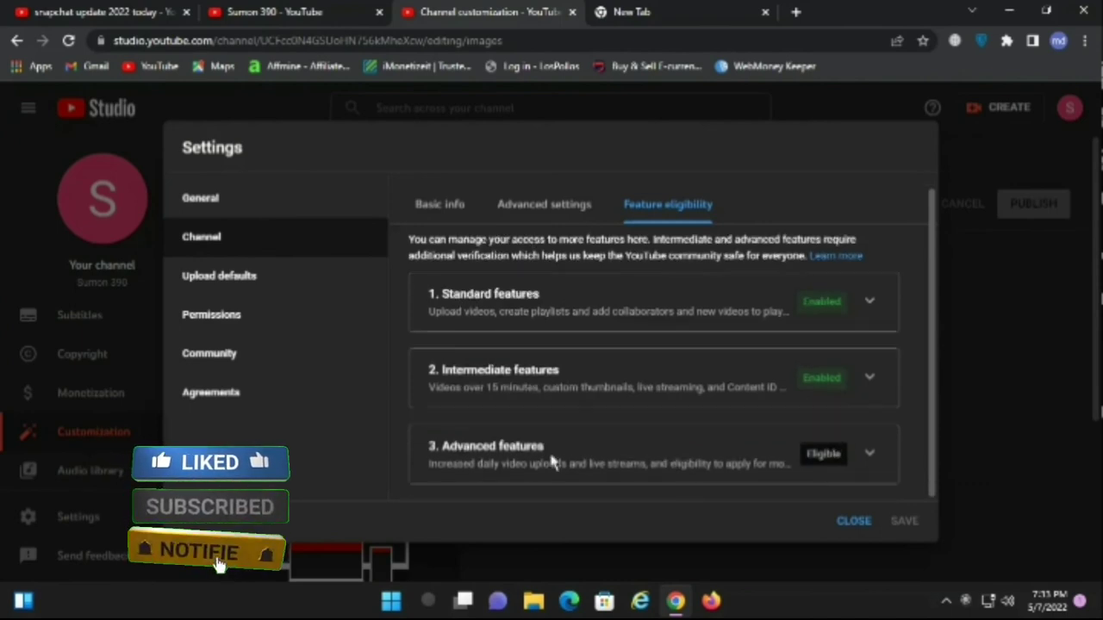
pyautogui.click(556, 198)
pyautogui.click(448, 205)
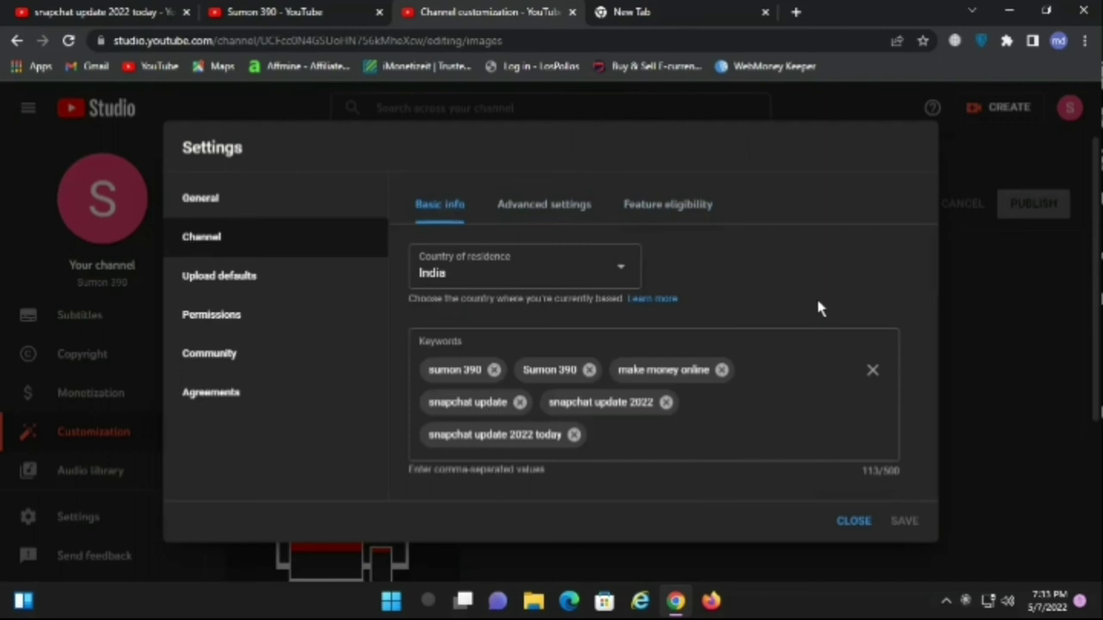
# Close the Settings dialog and review the Branding tab's Picture, Banner image and Video watermark sections.
pyautogui.click(855, 520)
pyautogui.scroll(-2, 778, 401)
pyautogui.scroll(-1, 778, 401)
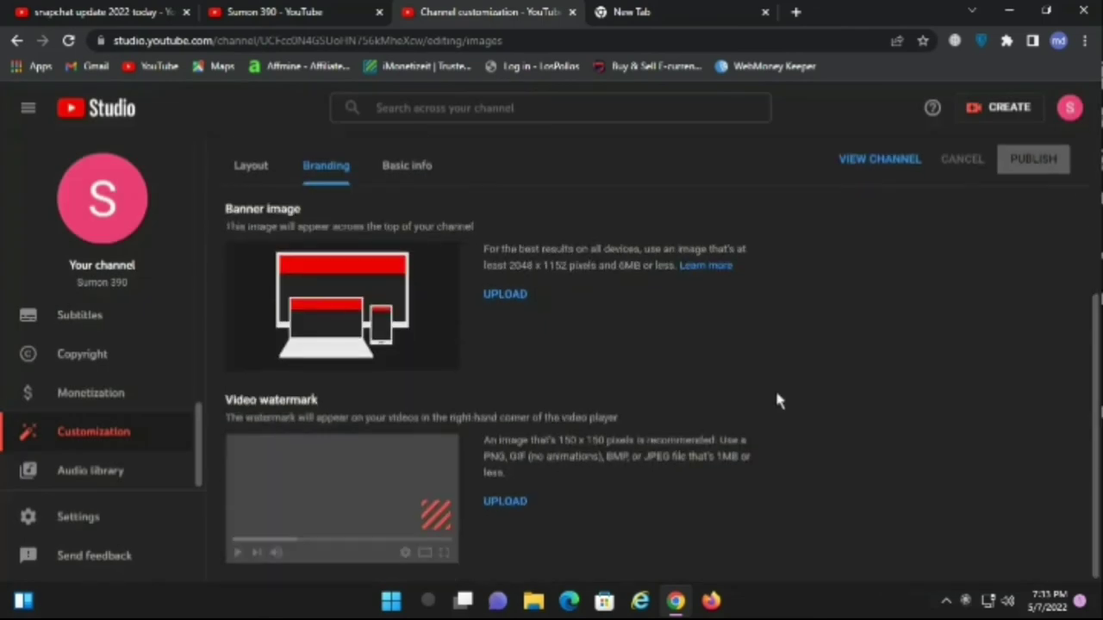
pyautogui.scroll(4, 776, 397)
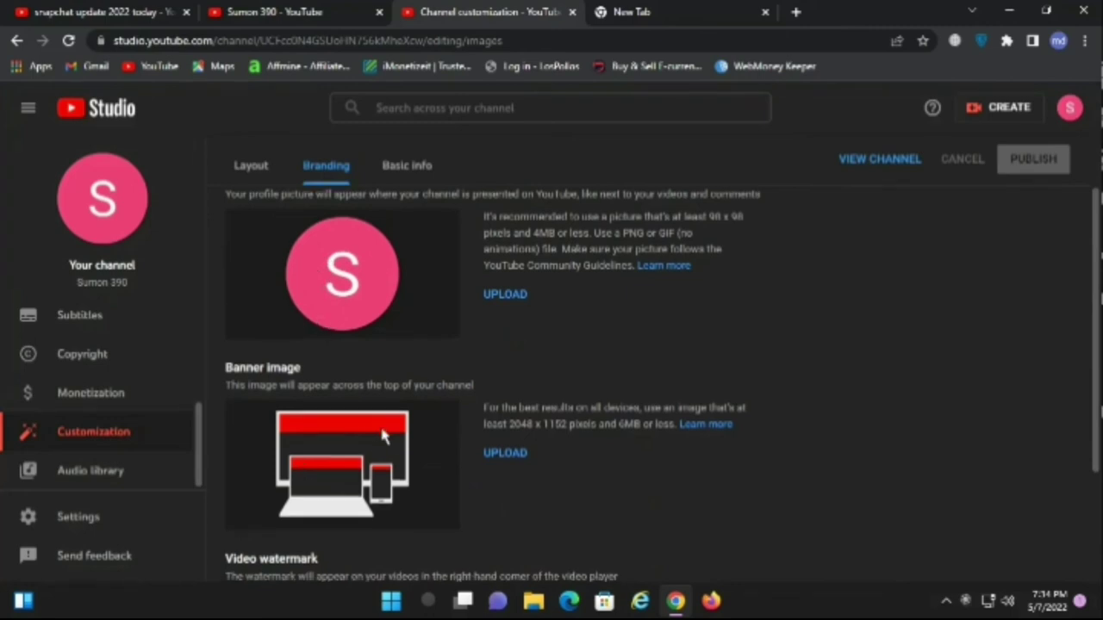
pyautogui.scroll(-1, 382, 433)
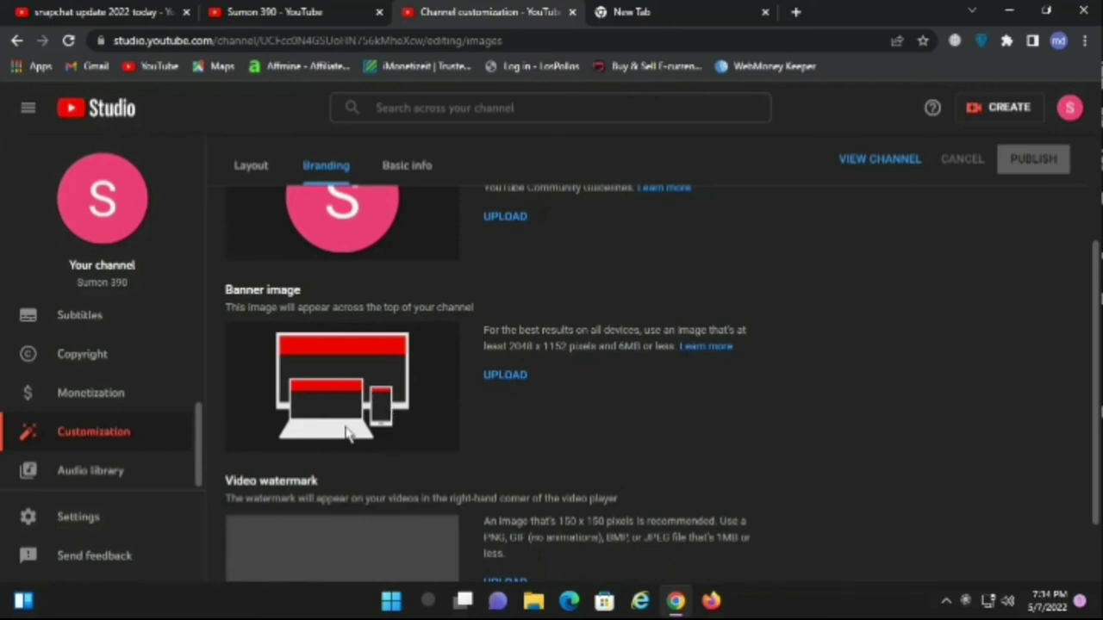
pyautogui.scroll(2, 357, 388)
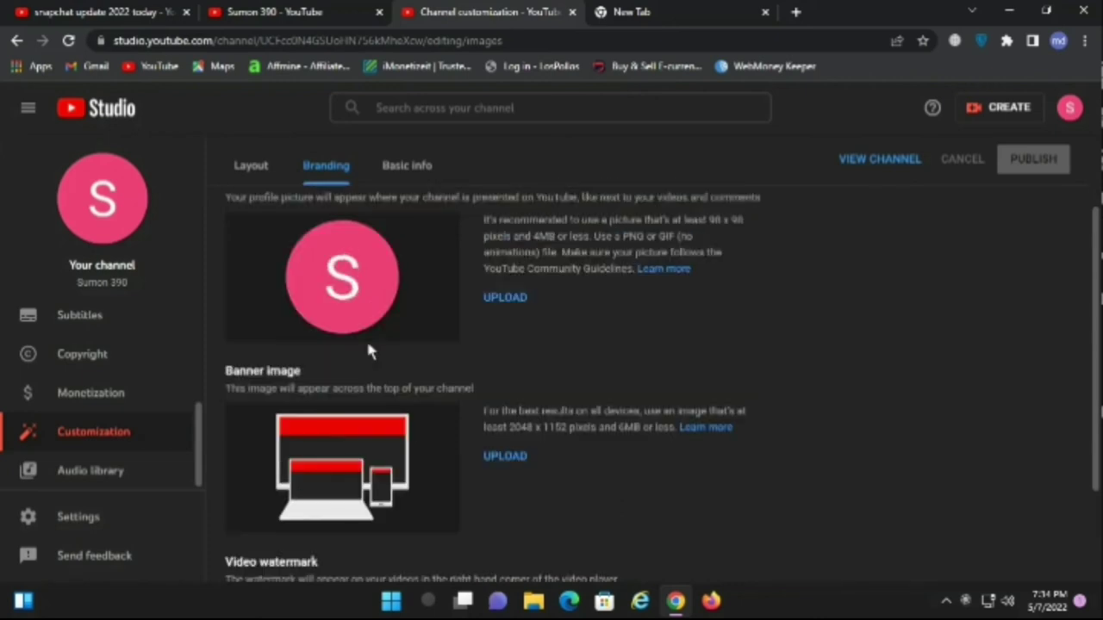
pyautogui.scroll(-2, 344, 345)
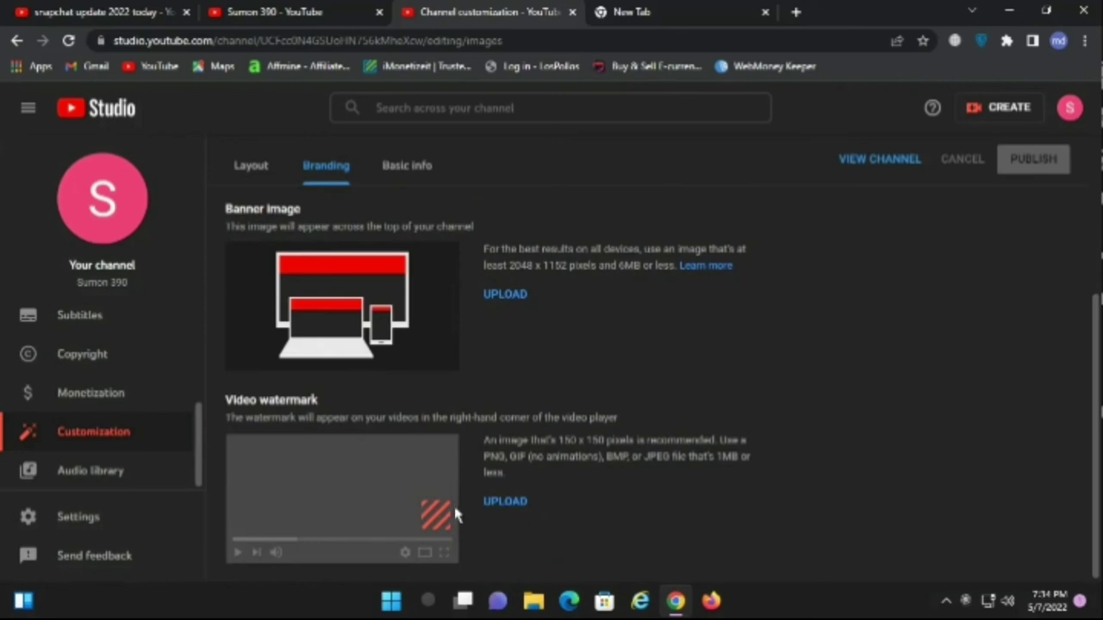
pyautogui.scroll(1, 434, 454)
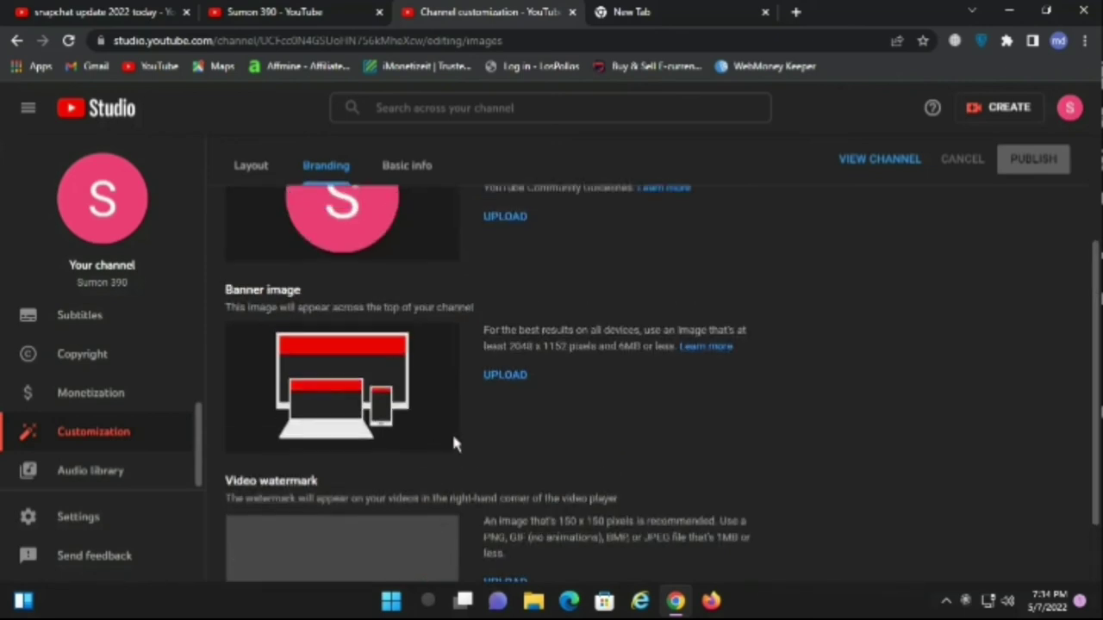
pyautogui.scroll(2, 415, 468)
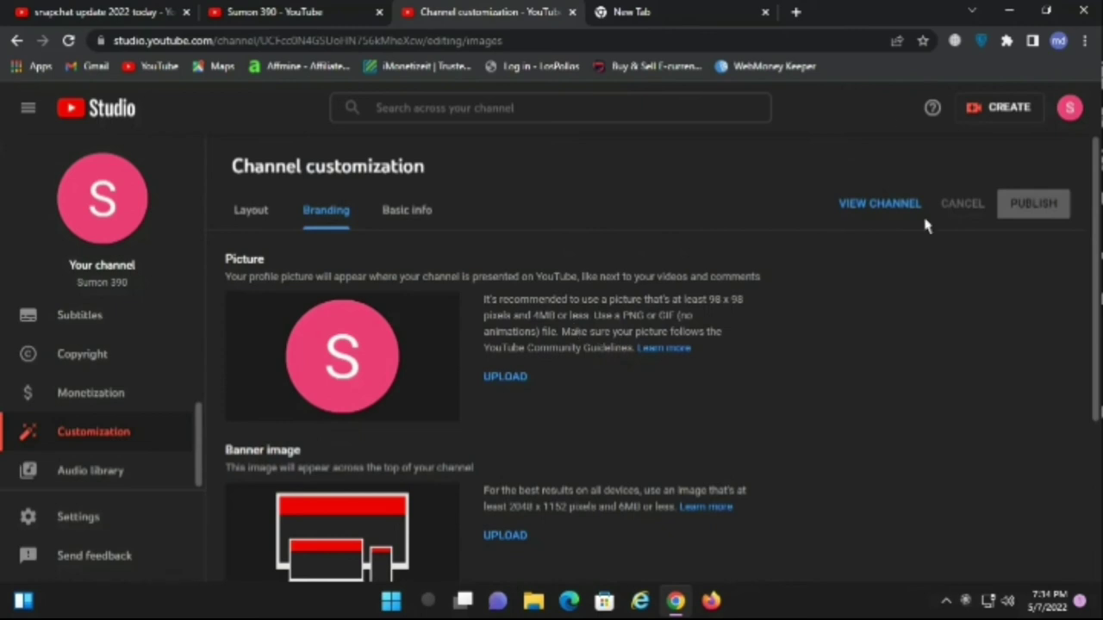
# Close all other Chrome tabs, leaving only one fresh New Tab page.
pyautogui.click(142, 12)
pyautogui.rightClick(142, 12)
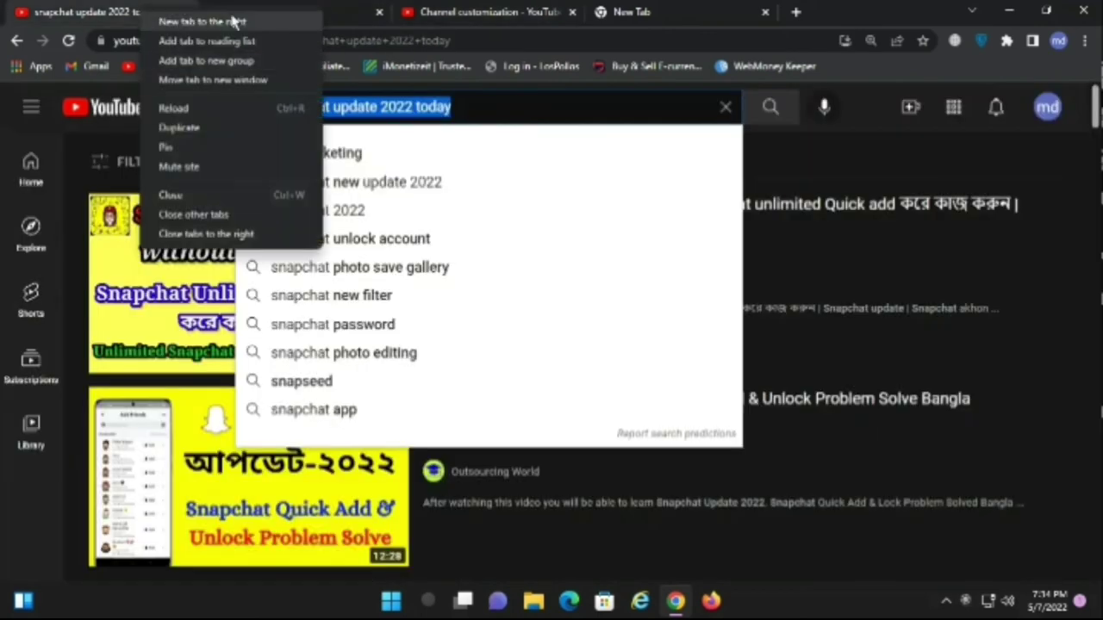
pyautogui.click(289, 9)
pyautogui.rightClick(289, 8)
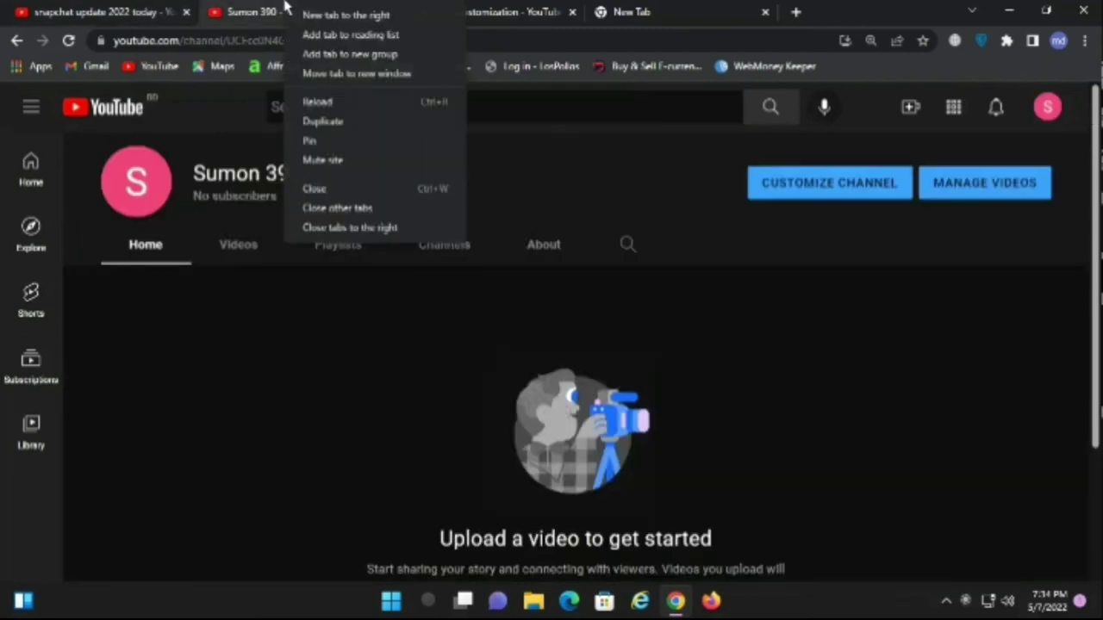
pyautogui.click(310, 207)
pyautogui.click(216, 12)
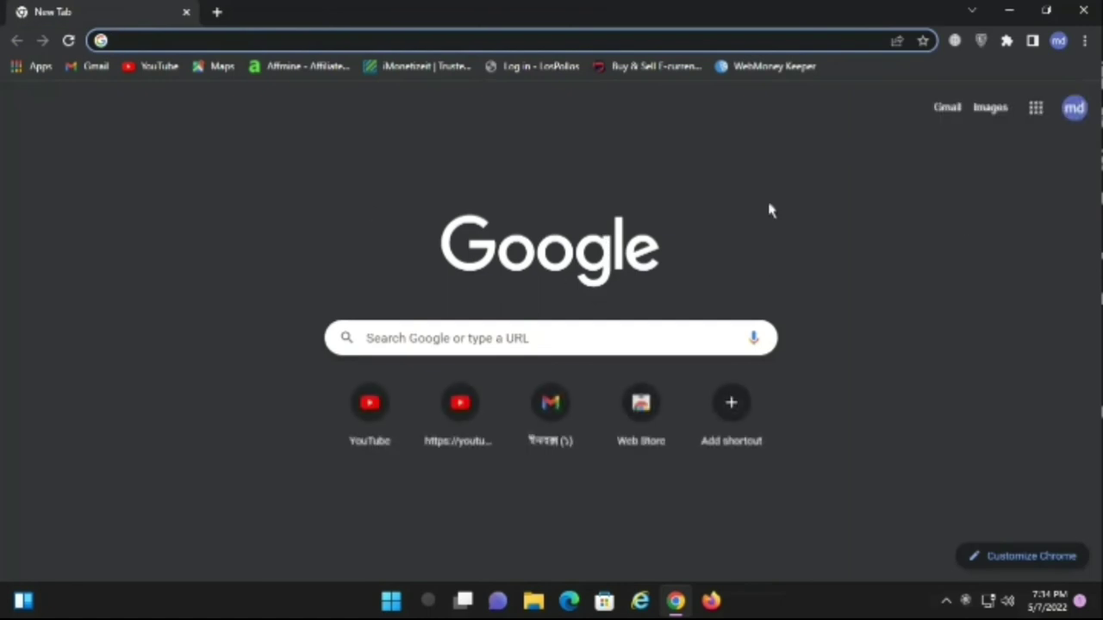
# Switch YouTube from the brand channel back to the personal Google account via the avatar menu.
pyautogui.click(369, 404)
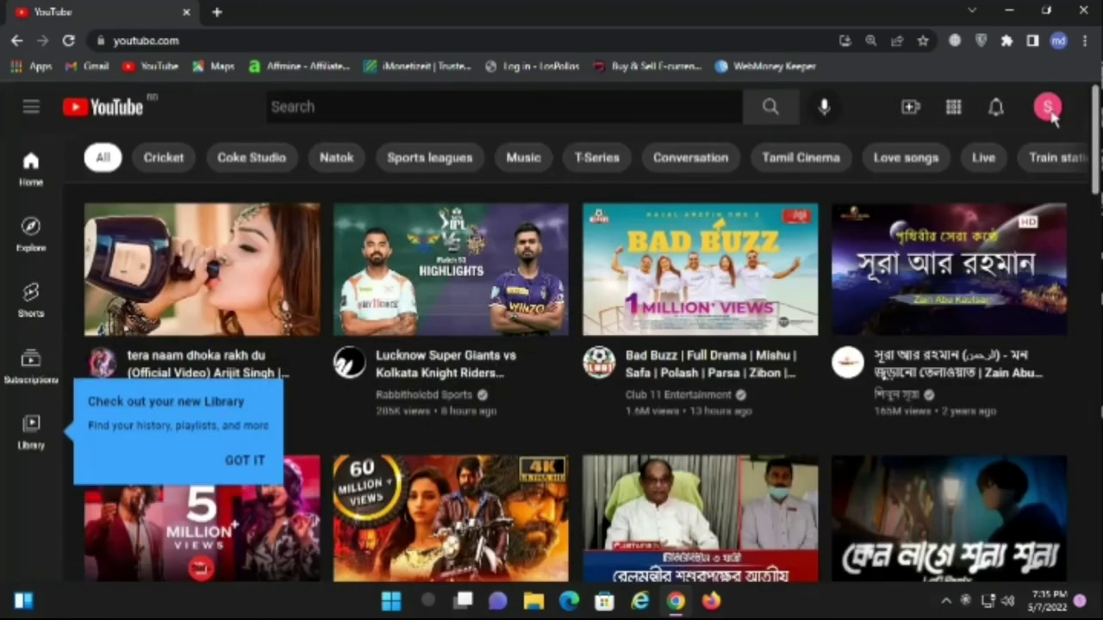
pyautogui.click(1050, 111)
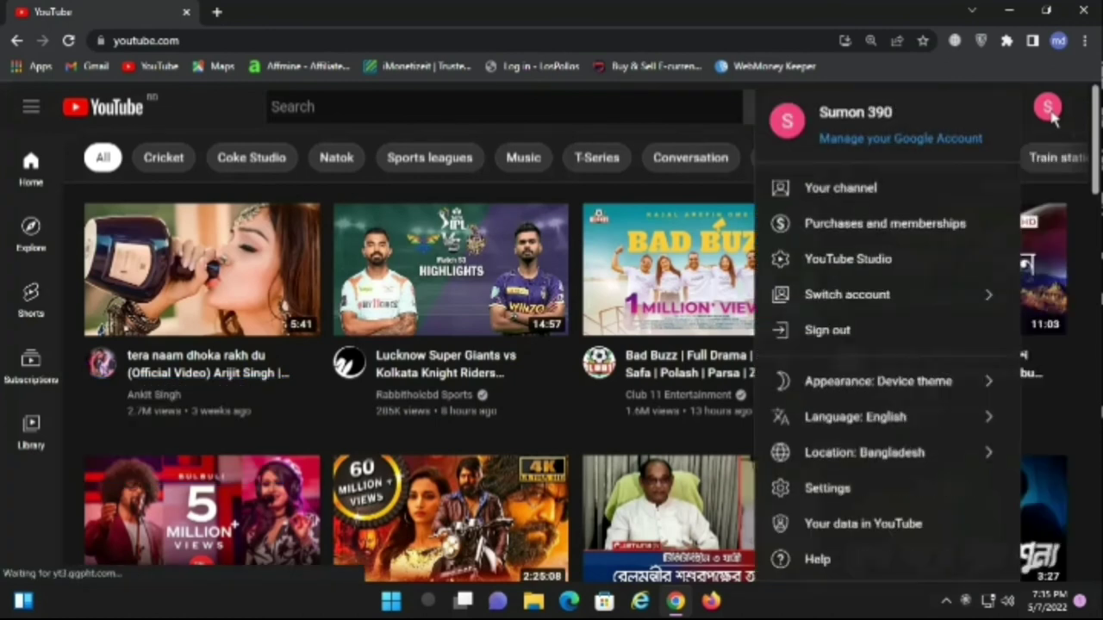
pyautogui.click(919, 299)
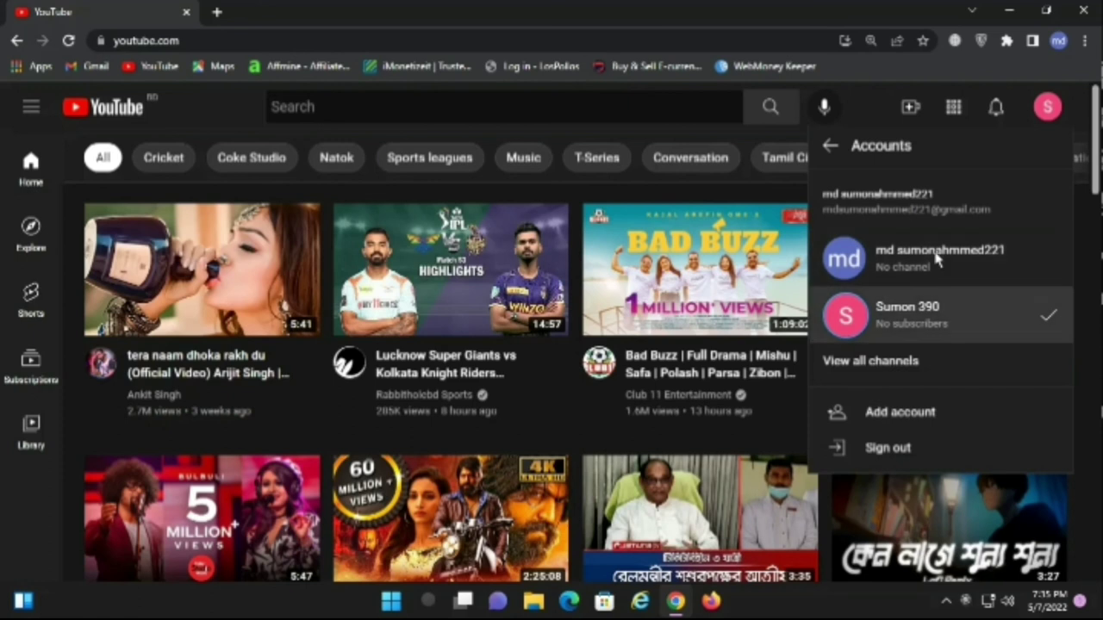
pyautogui.click(1028, 249)
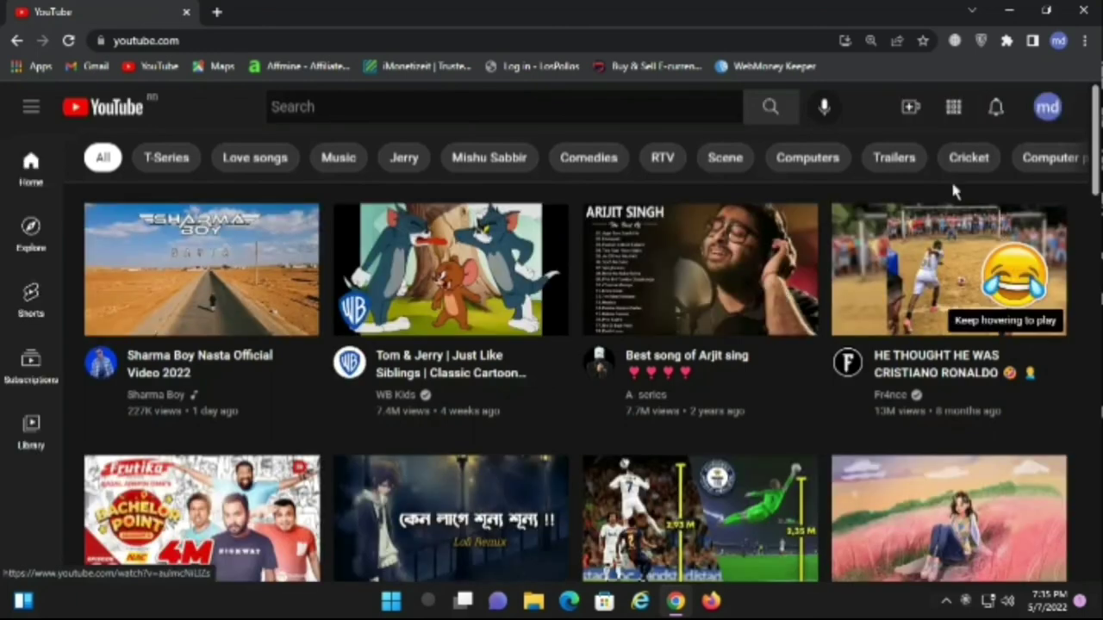
# Switch back to the brand channel account and open its YouTube Studio dashboard.
pyautogui.click(1048, 108)
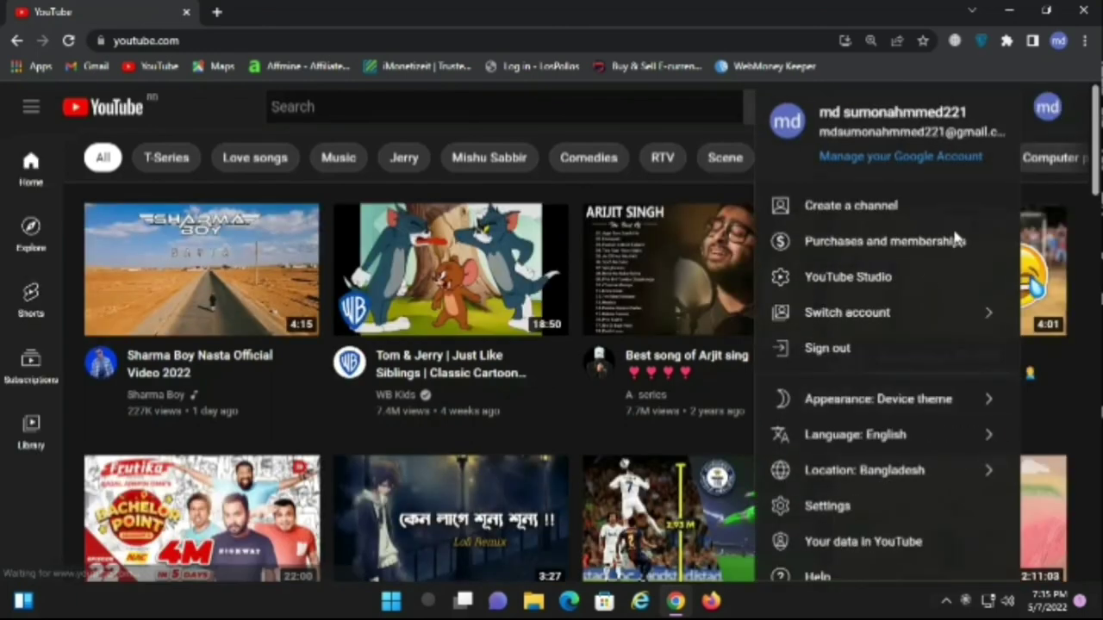
pyautogui.click(978, 311)
pyautogui.click(1006, 315)
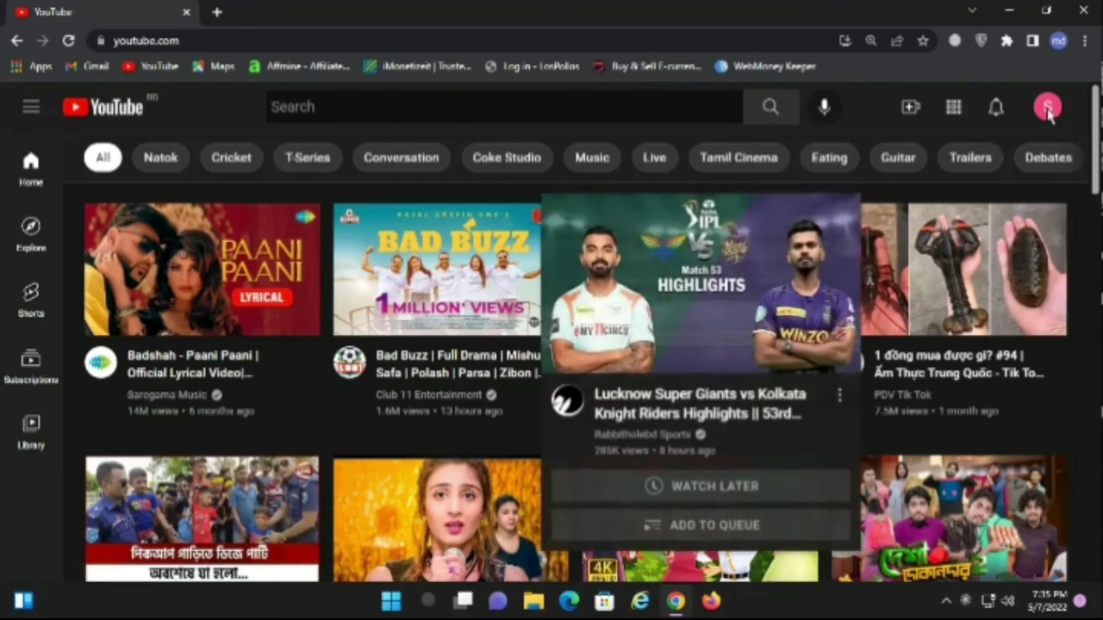
pyautogui.click(1047, 106)
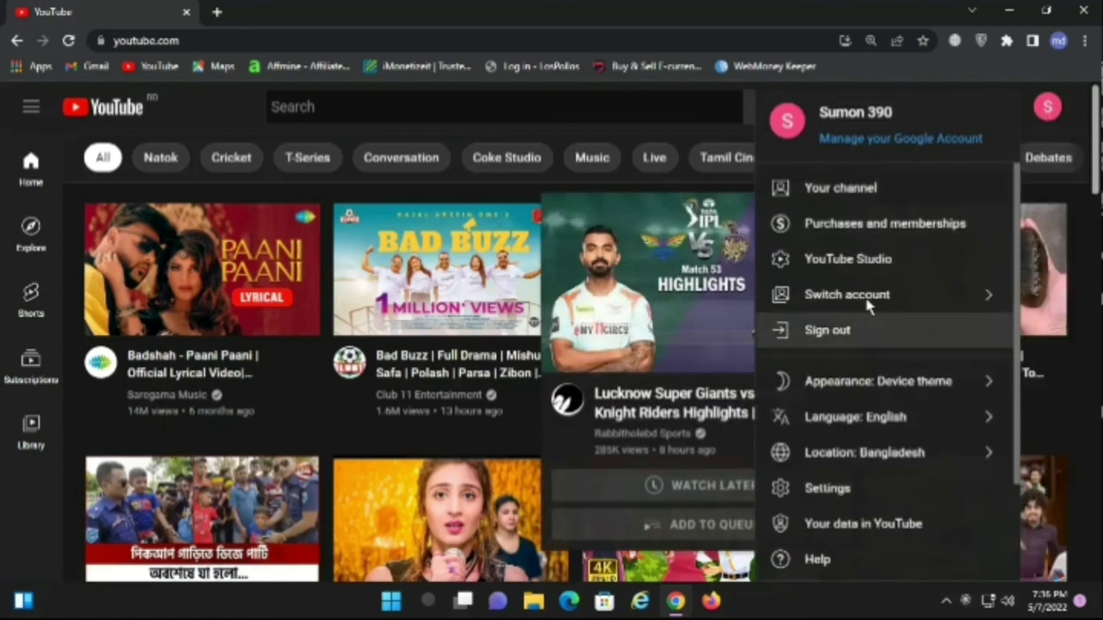
pyautogui.click(867, 263)
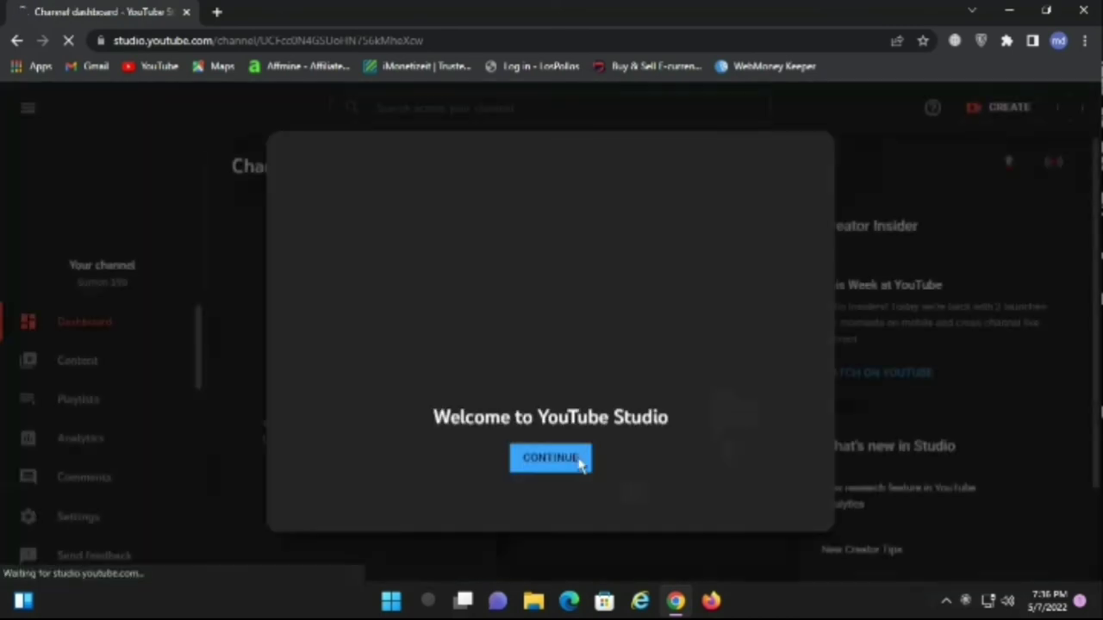
# Dismiss the Studio welcome message and the dark theme and viewer search tips.
pyautogui.click(552, 458)
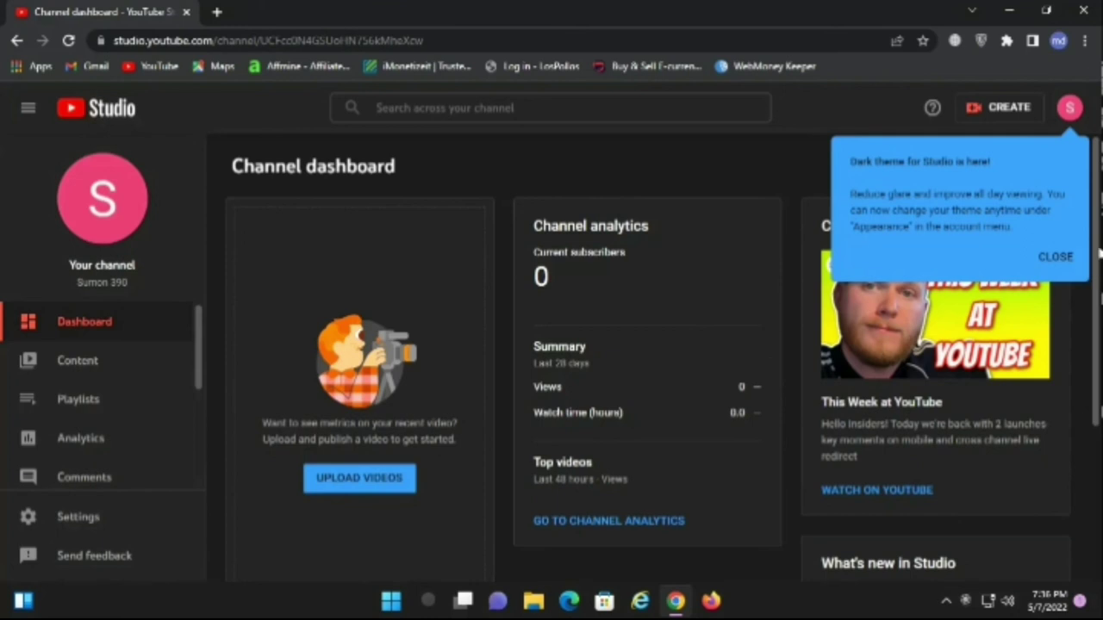
pyautogui.click(1053, 261)
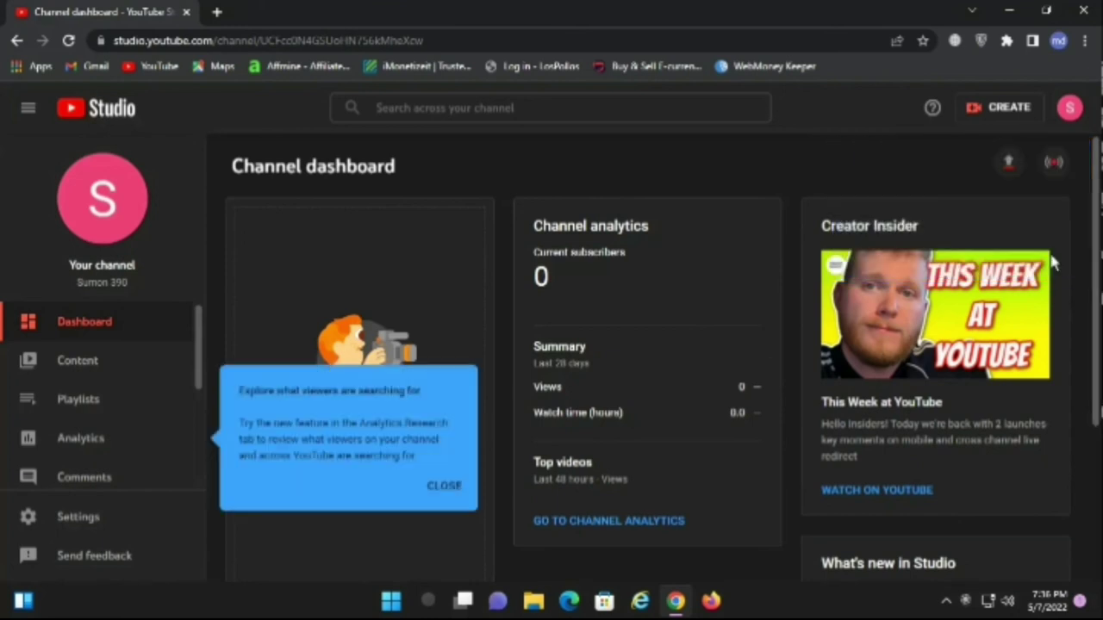
pyautogui.click(443, 485)
# Go to Content, then Playlists, to view the channel's empty playlist list.
pyautogui.scroll(-3, 703, 498)
pyautogui.scroll(3, 804, 483)
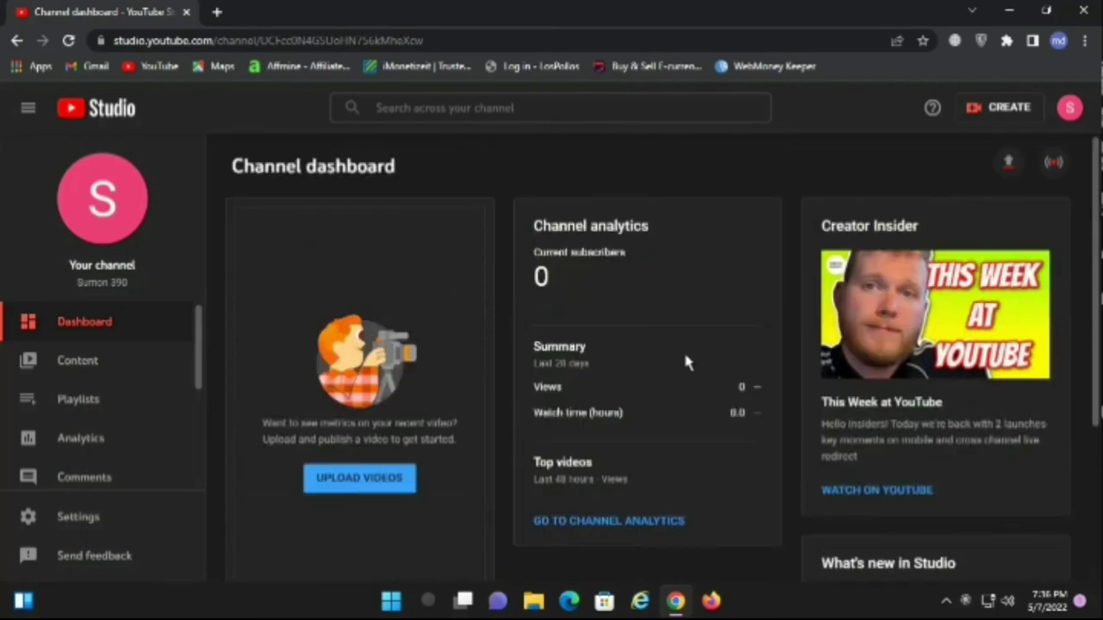
pyautogui.click(85, 364)
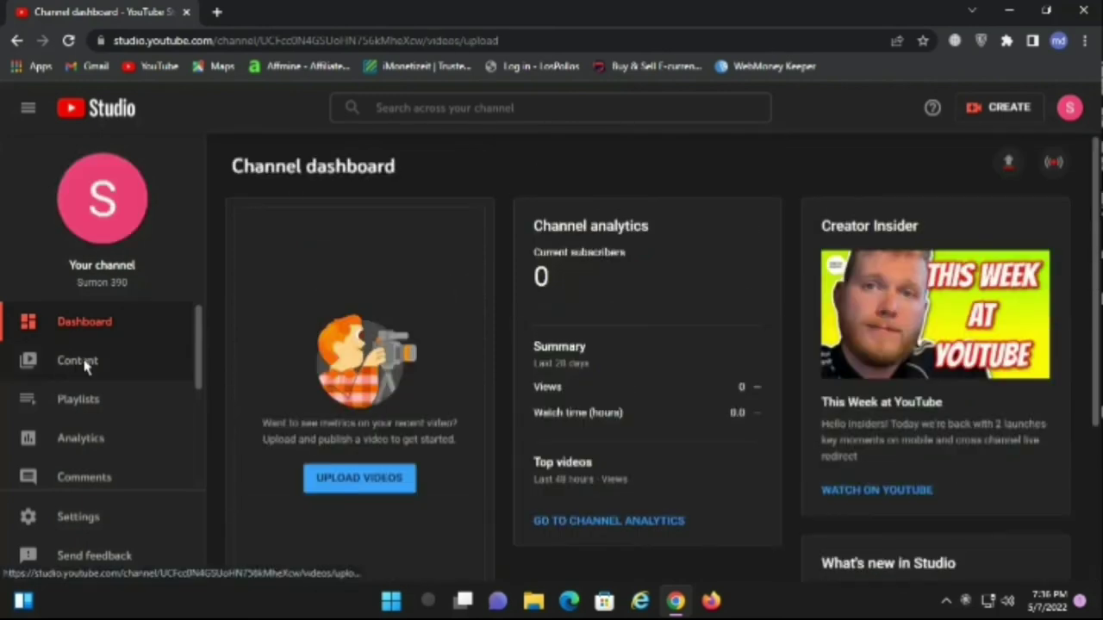
pyautogui.click(86, 401)
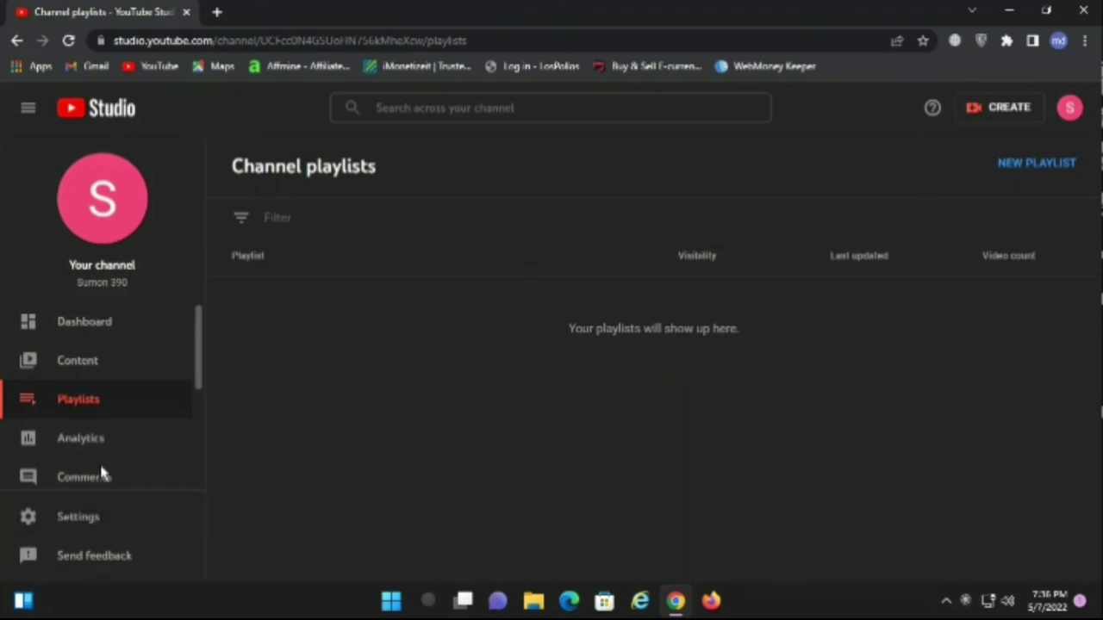
# Check Settings without changing anything, then view the brand channel's public page through Your channel.
pyautogui.click(80, 516)
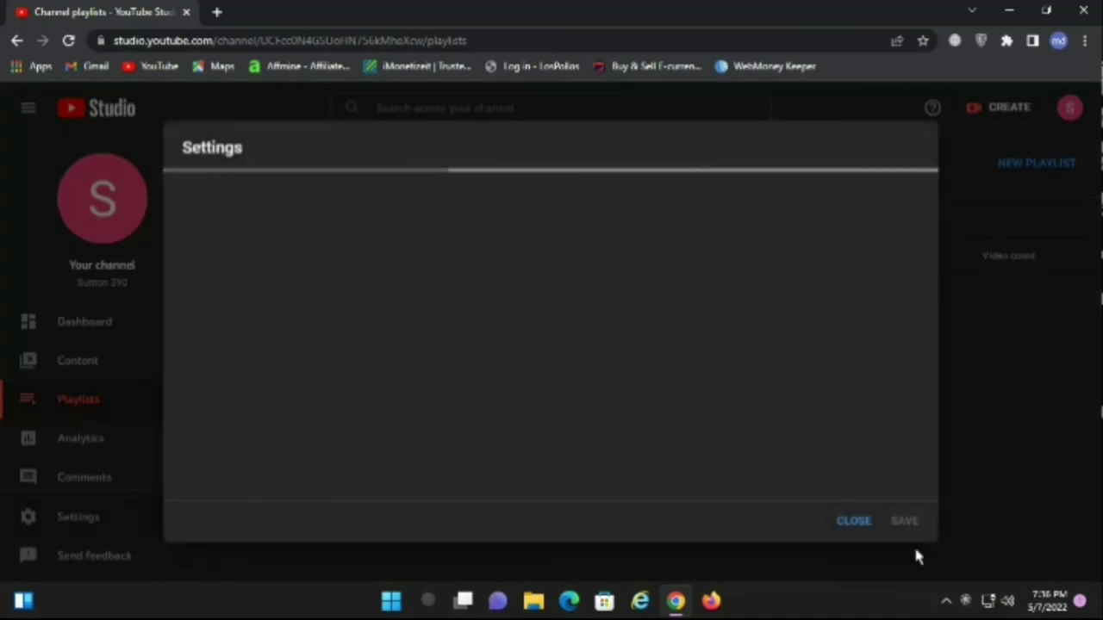
pyautogui.click(849, 521)
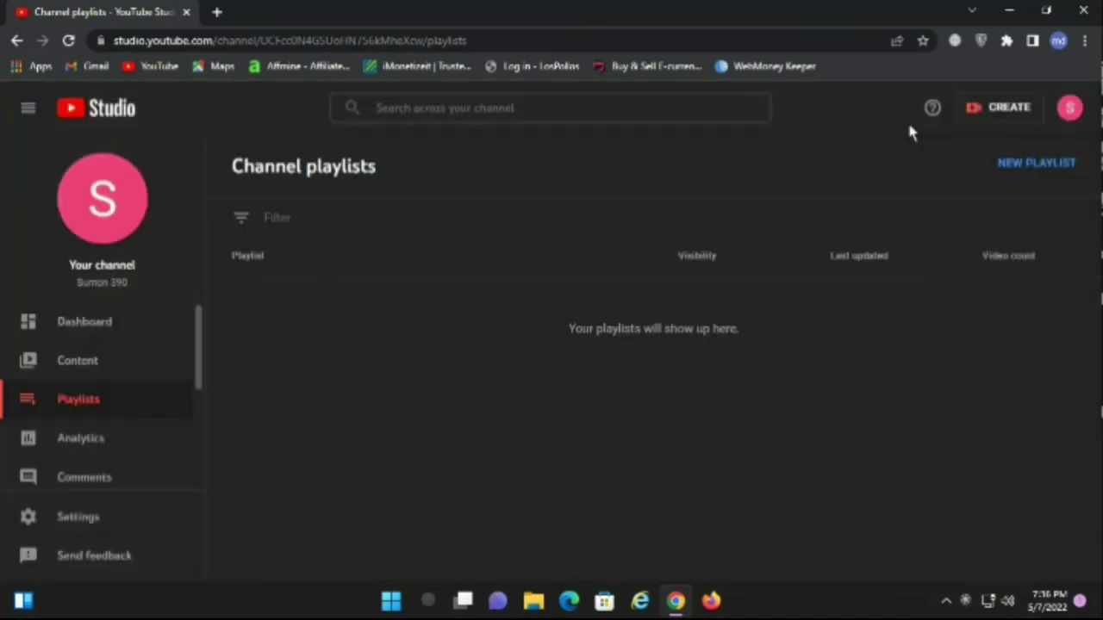
pyautogui.click(1069, 107)
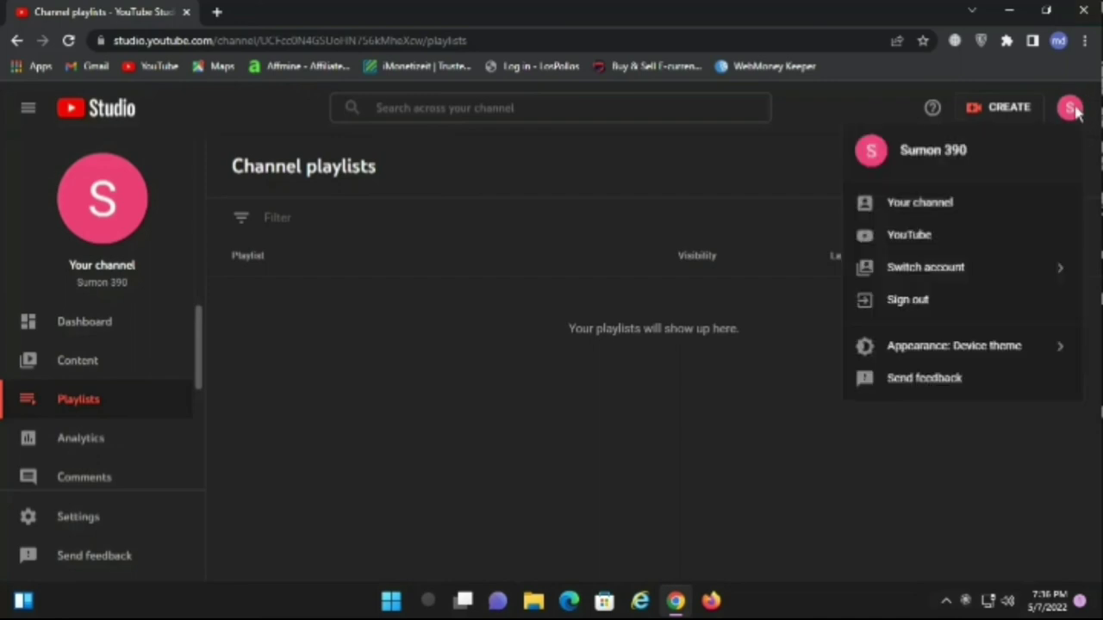
pyautogui.click(906, 207)
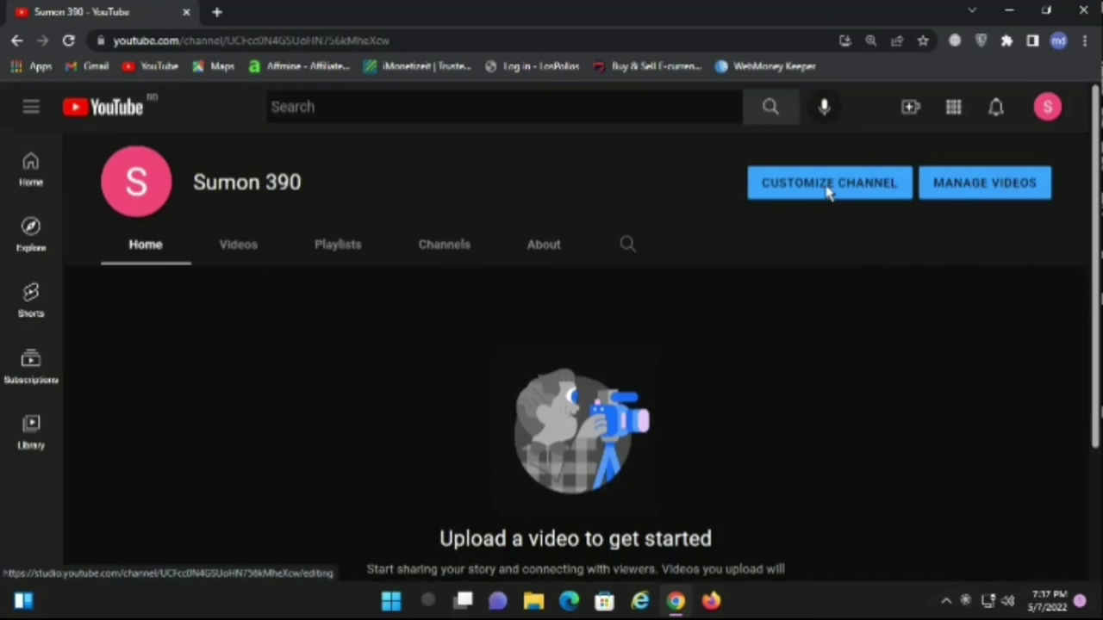
# Start channel customization, dismiss the welcome message, and switch to the Branding tab.
pyautogui.click(847, 184)
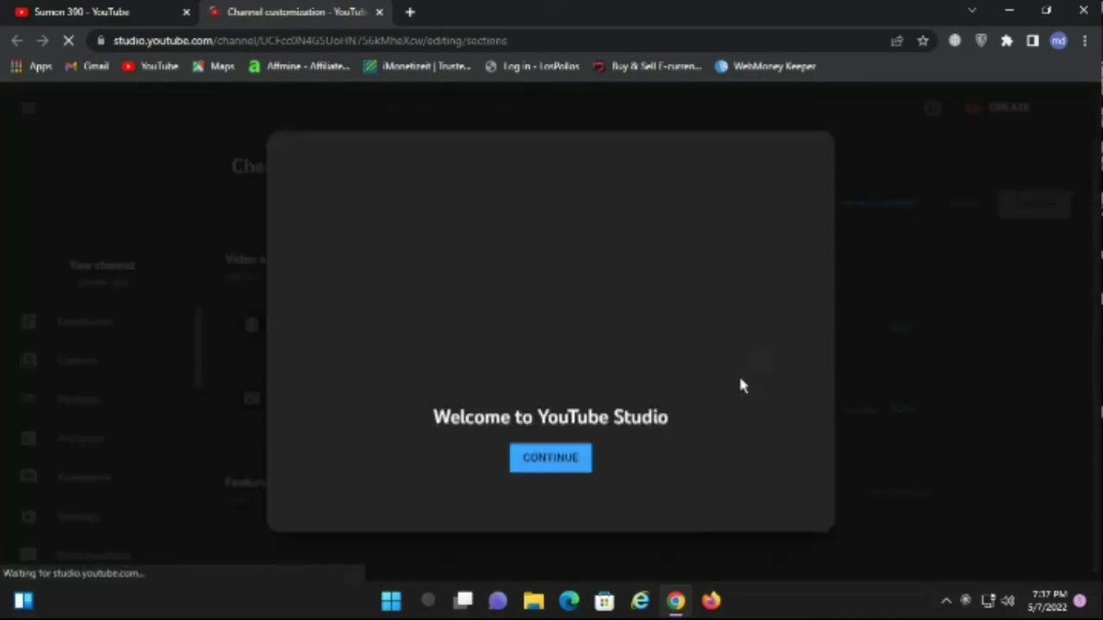
pyautogui.click(545, 462)
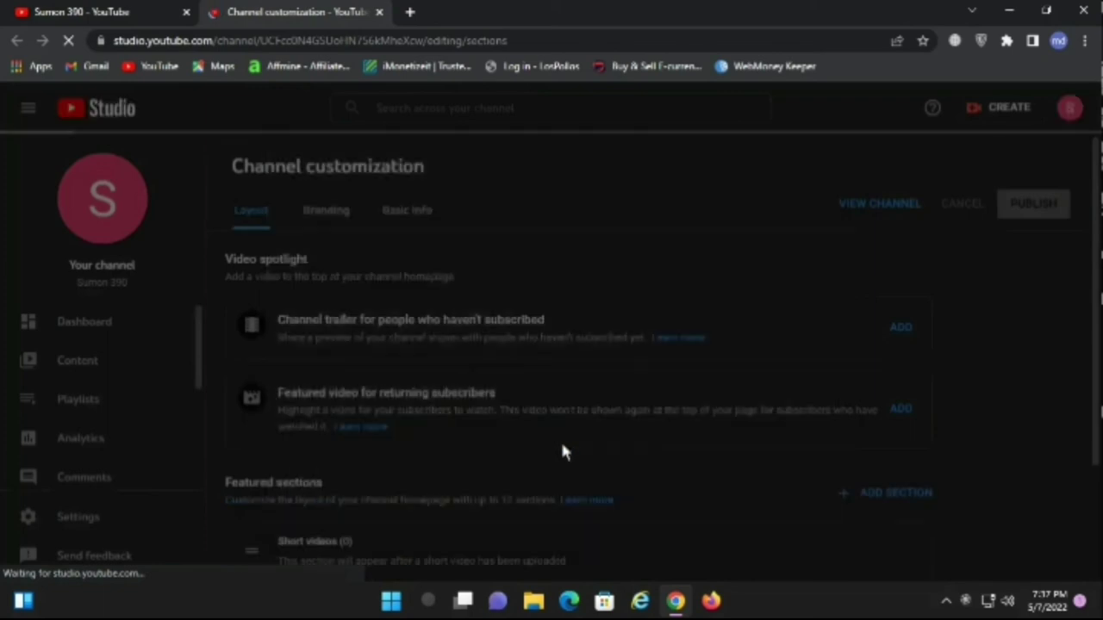
pyautogui.click(333, 215)
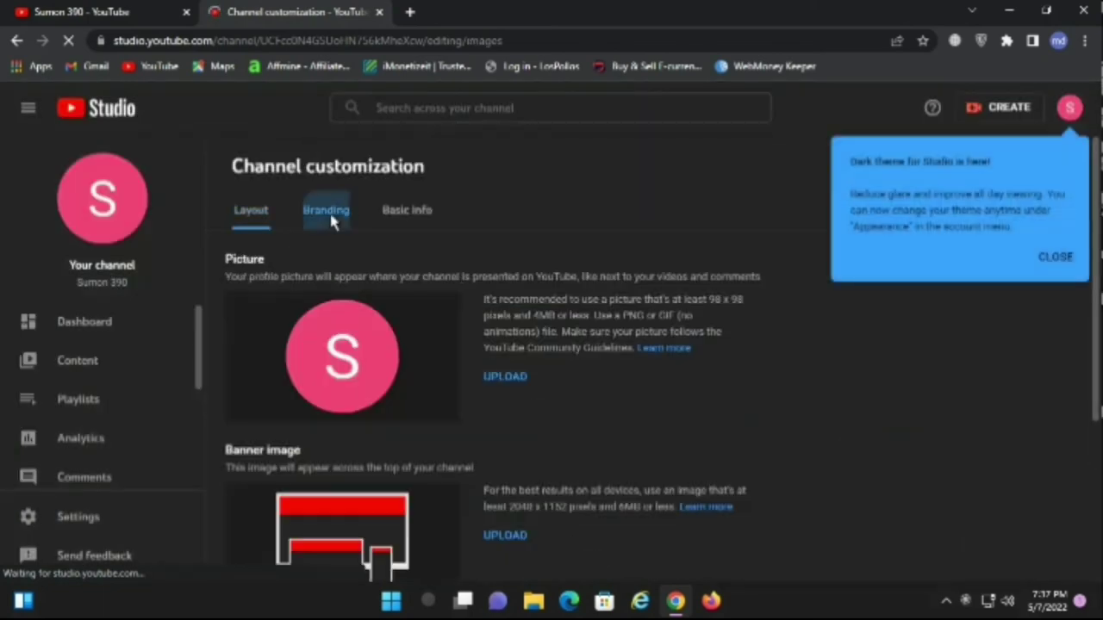
# Dismiss the dark theme tip and review the profile picture, banner and watermark sections.
pyautogui.scroll(-4, 422, 405)
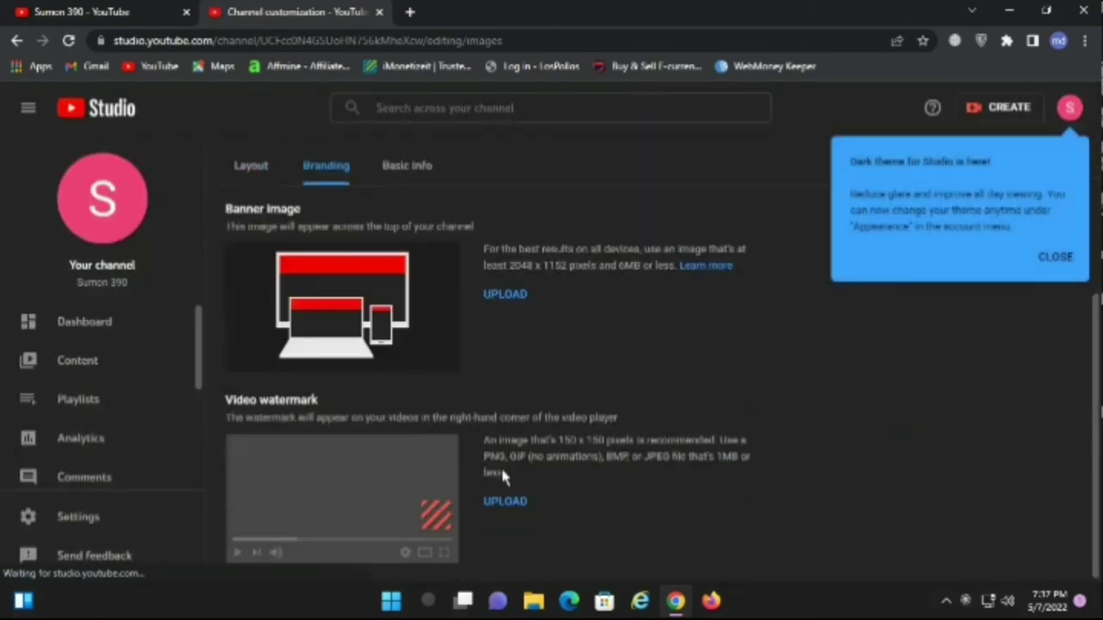
pyautogui.scroll(2, 501, 469)
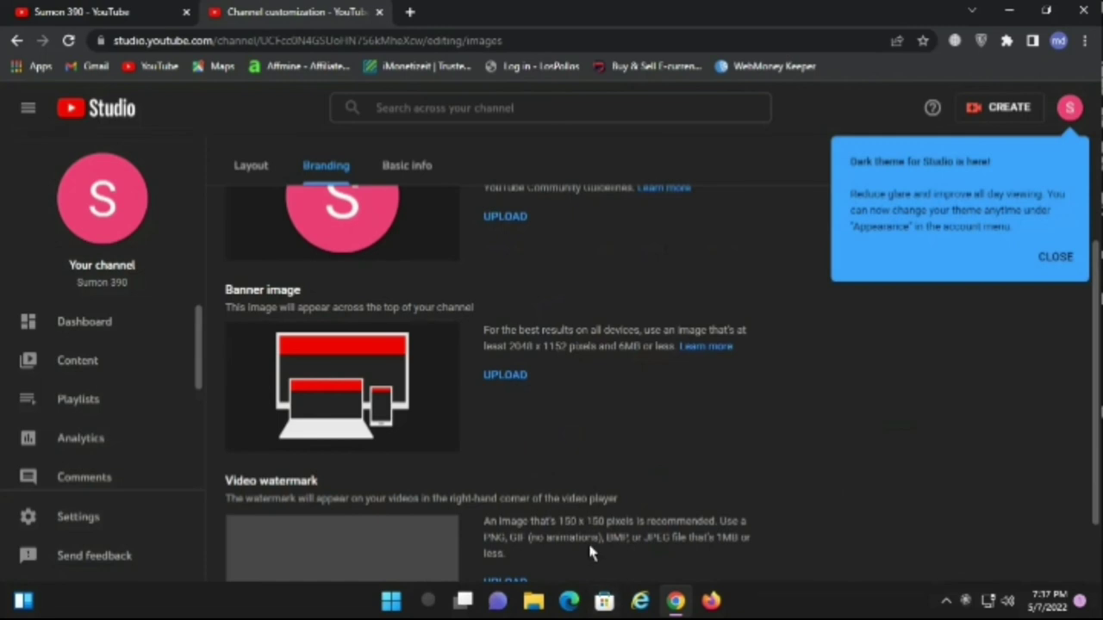
pyautogui.scroll(3, 560, 456)
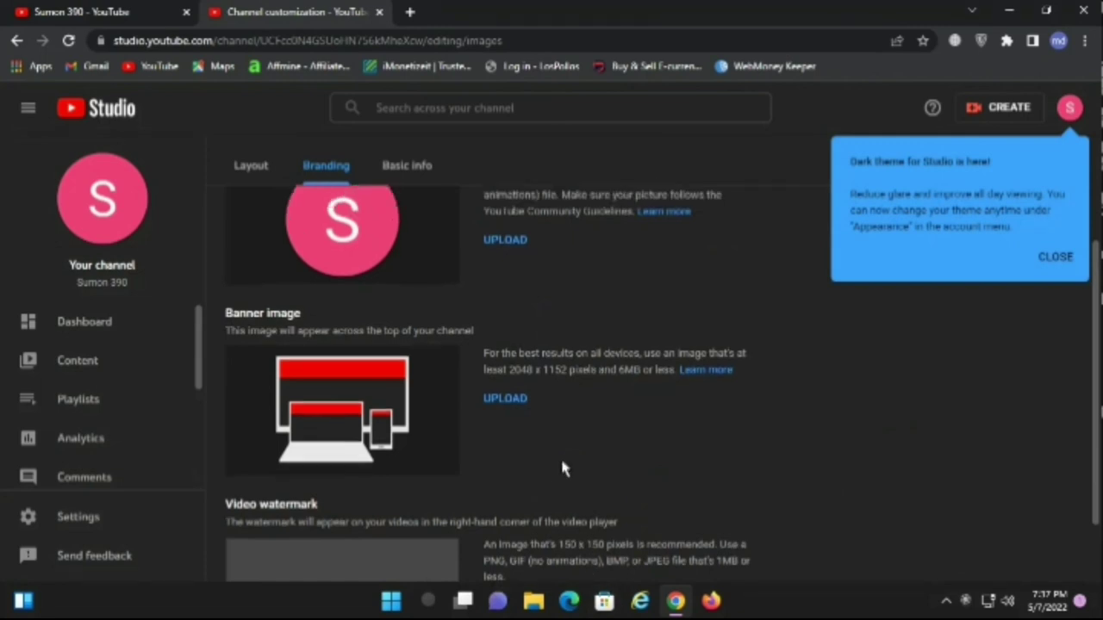
pyautogui.click(1063, 257)
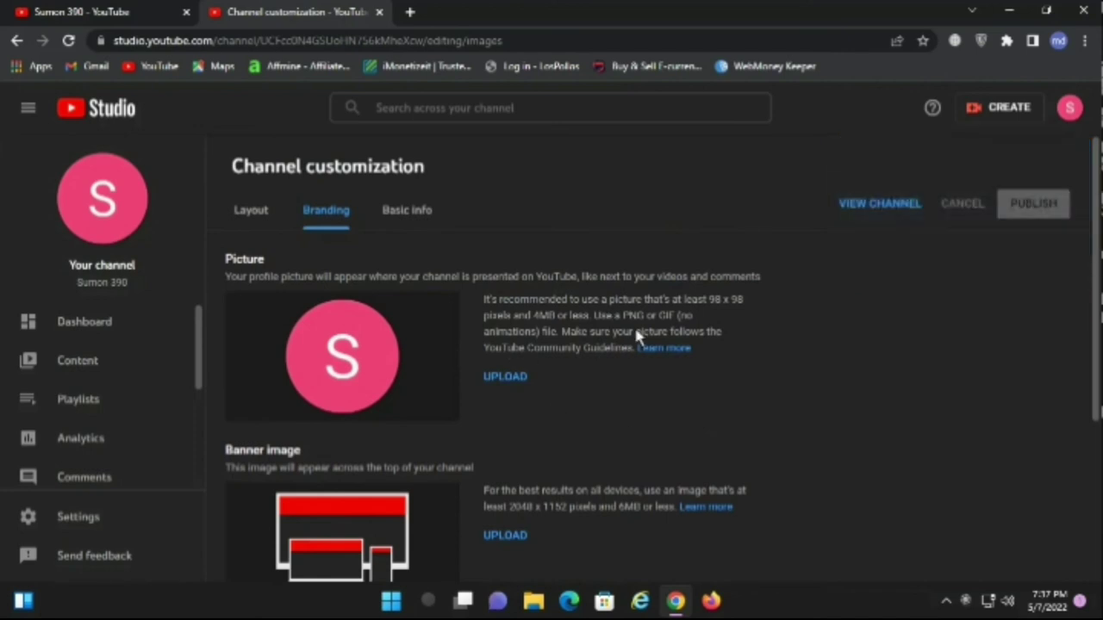
pyautogui.scroll(-2, 634, 324)
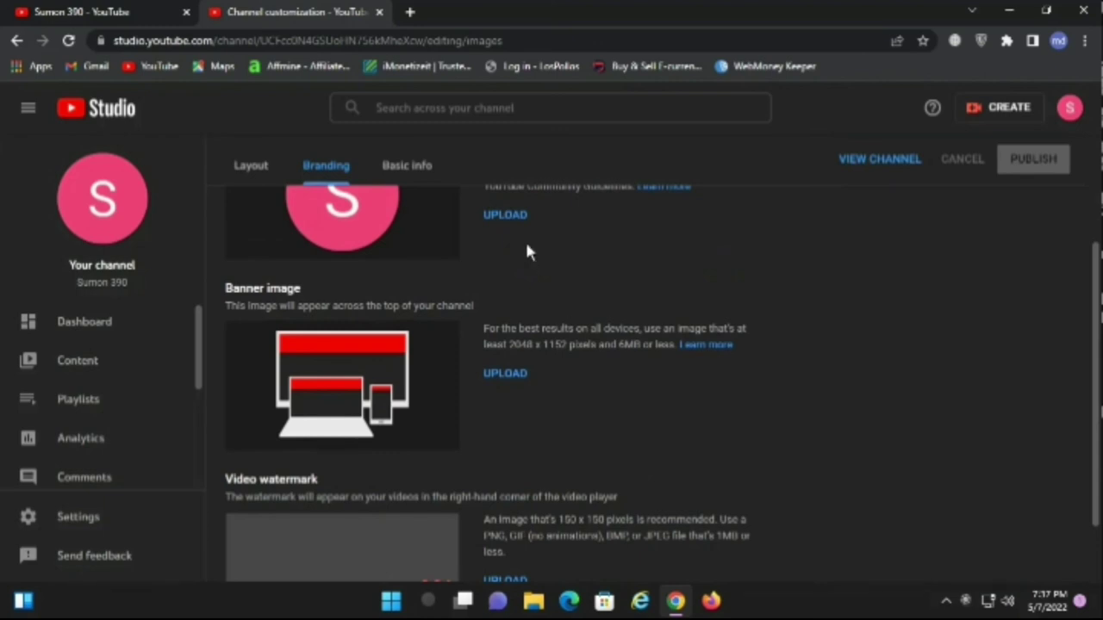
# Close the customization tab, paste a saved phrase into a new tab, and enter youtube.com in another.
pyautogui.click(411, 12)
pyautogui.click(379, 13)
pyautogui.rightClick(205, 44)
pyautogui.click(243, 152)
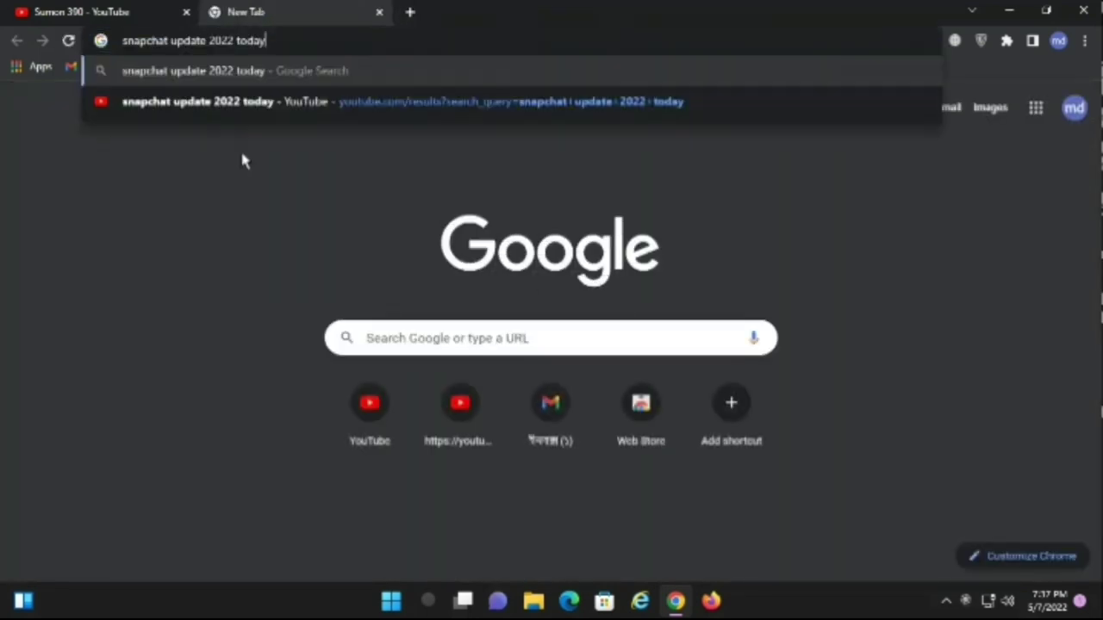
pyautogui.click(159, 9)
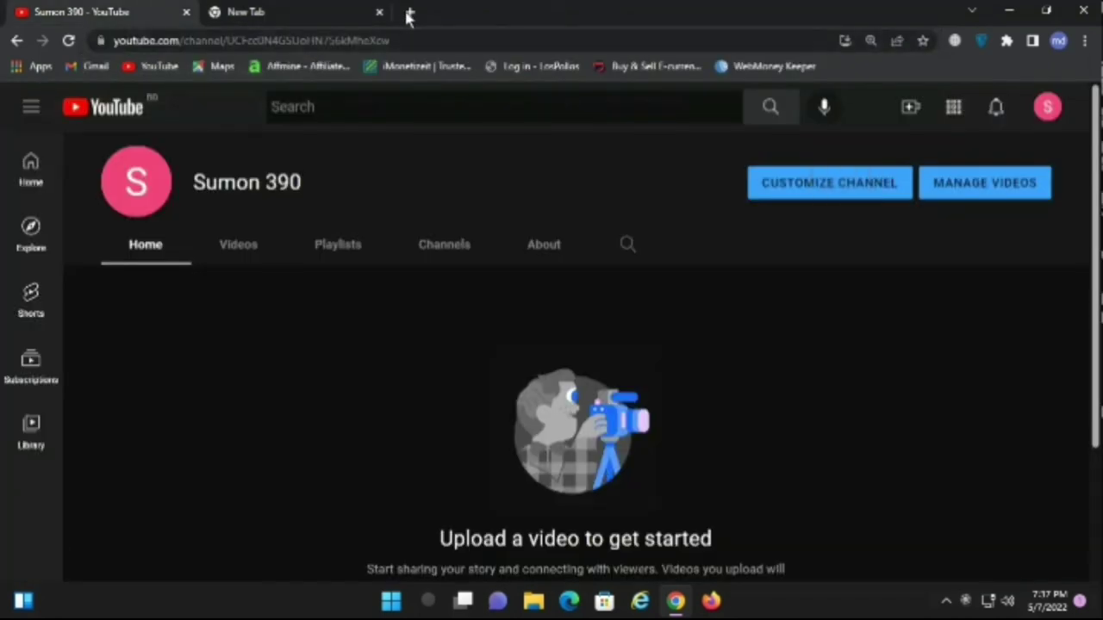
pyautogui.click(410, 13)
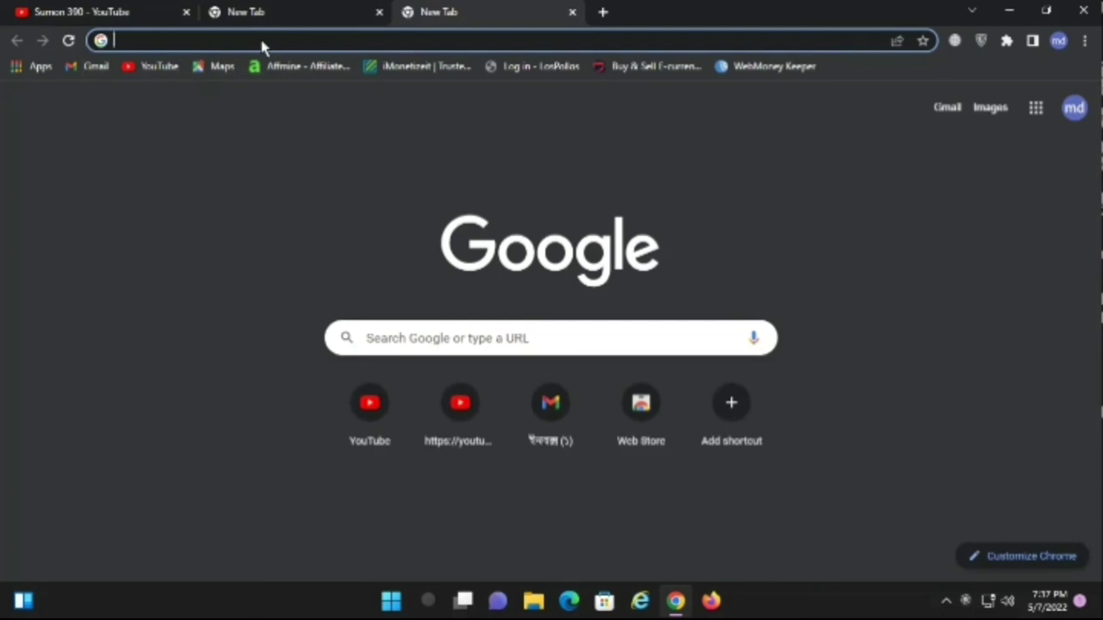
pyautogui.write('y')
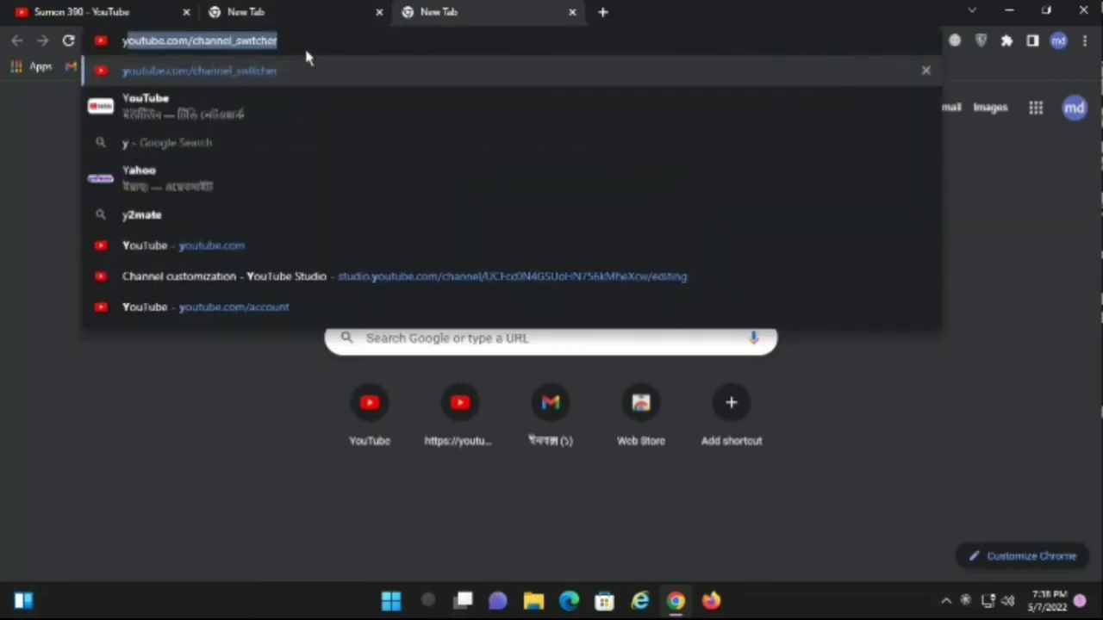
pyautogui.write('outube.com/channel_switcher')
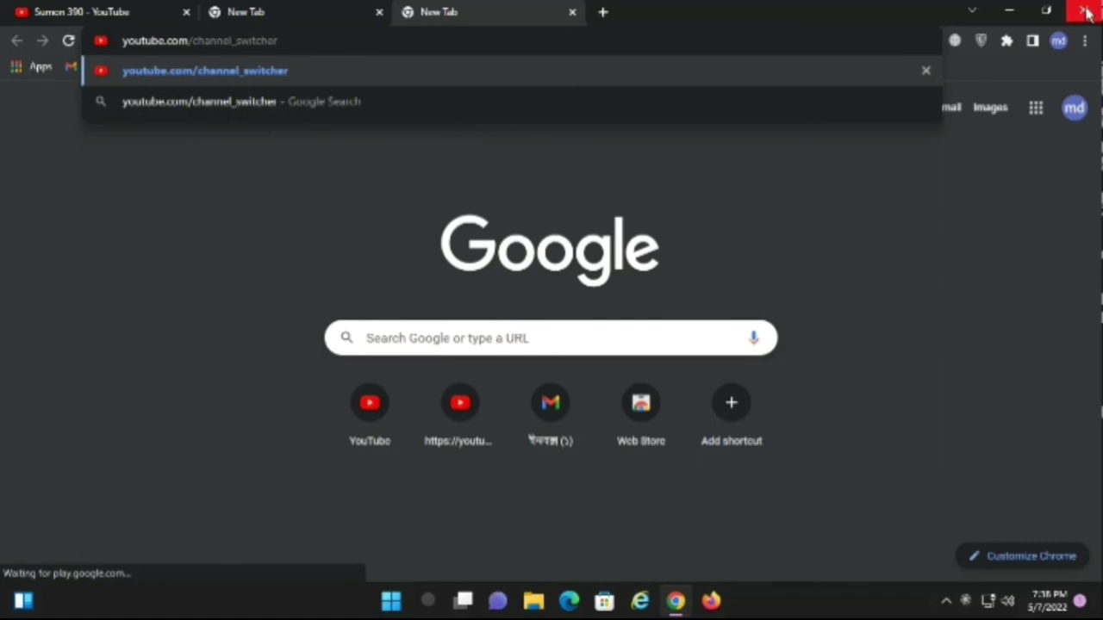
# Clear Chrome off the screen and refresh the Windows desktop.
pyautogui.click(1008, 10)
pyautogui.rightClick(290, 77)
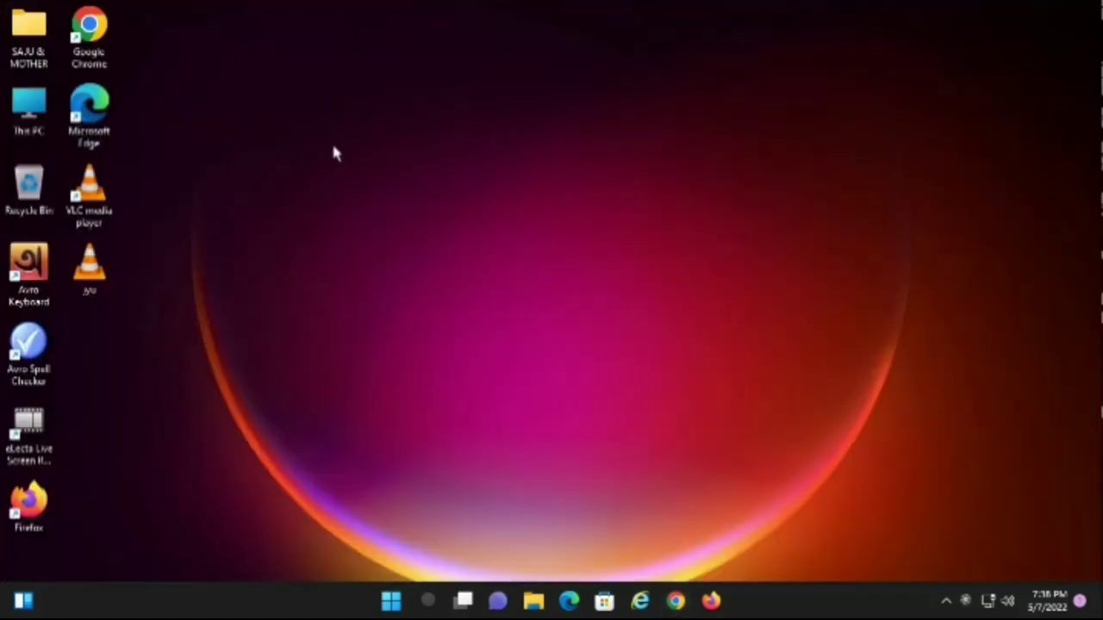
pyautogui.click(335, 147)
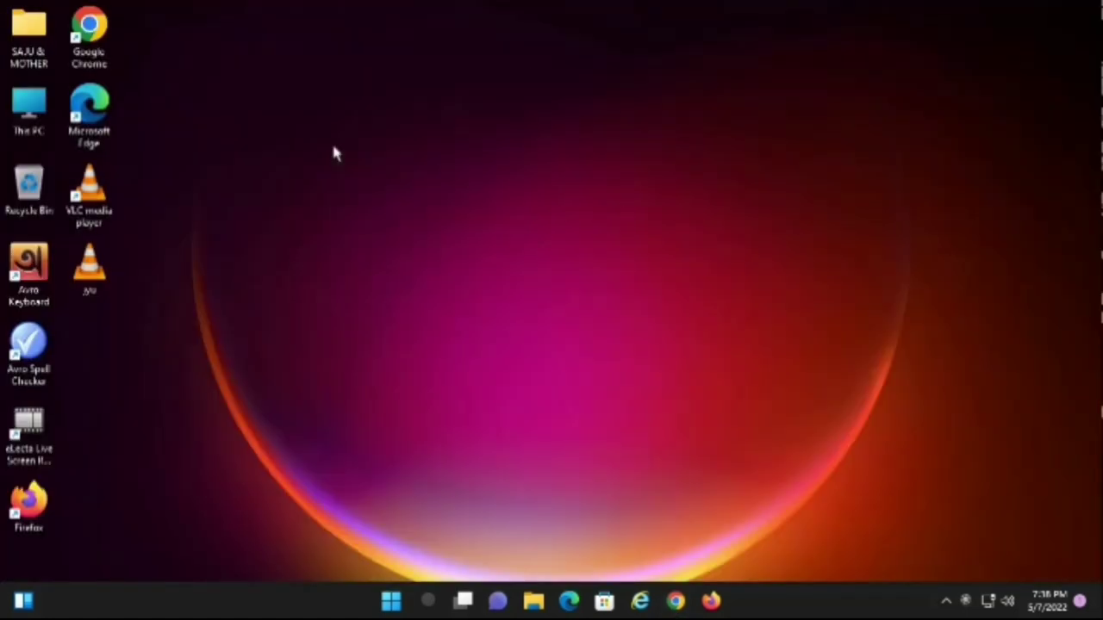